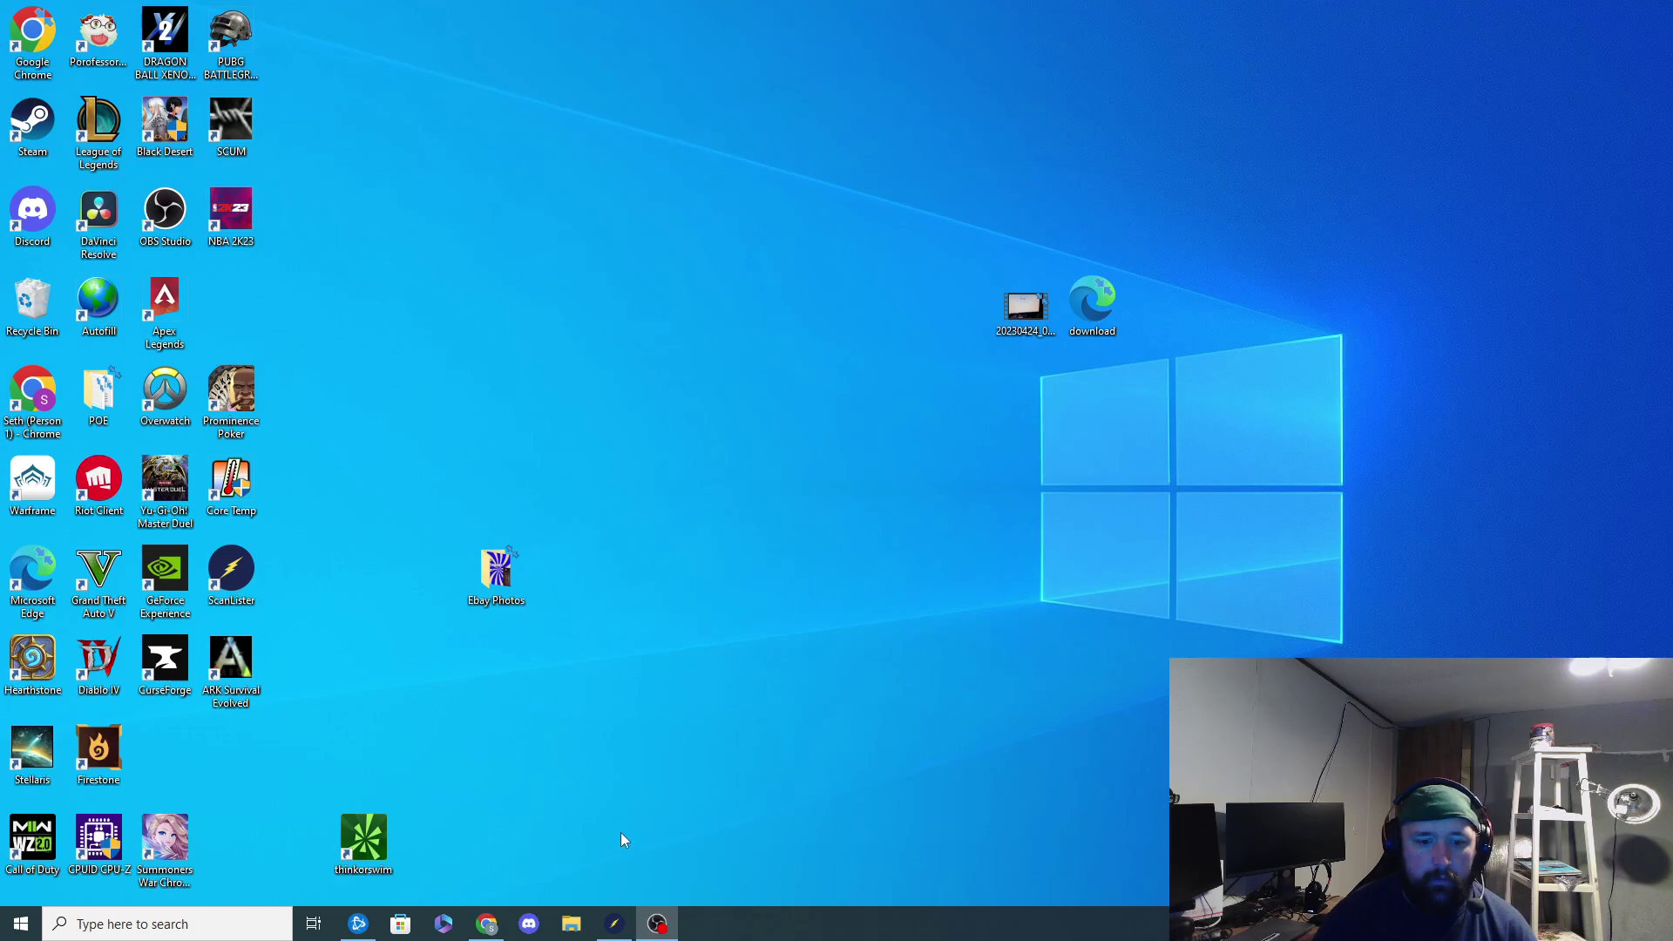
{"action": "left_click", "coordinate": [614, 924]}
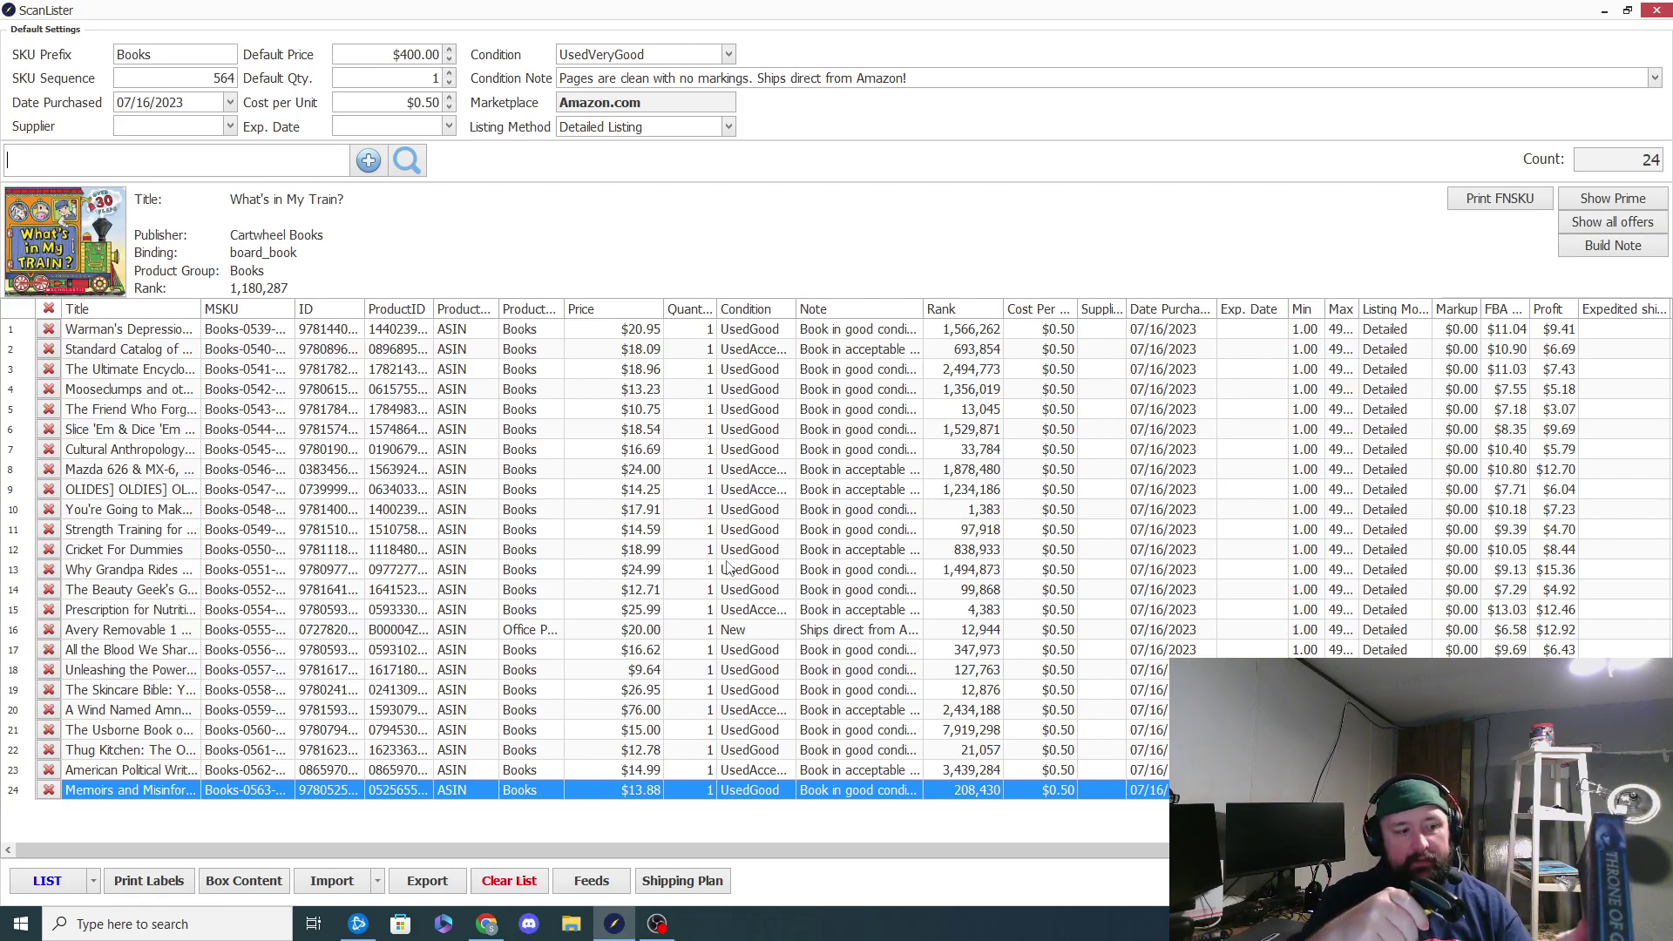
{"action": "type", "text": "9781619630345"}
{"action": "key", "text": "Return"}
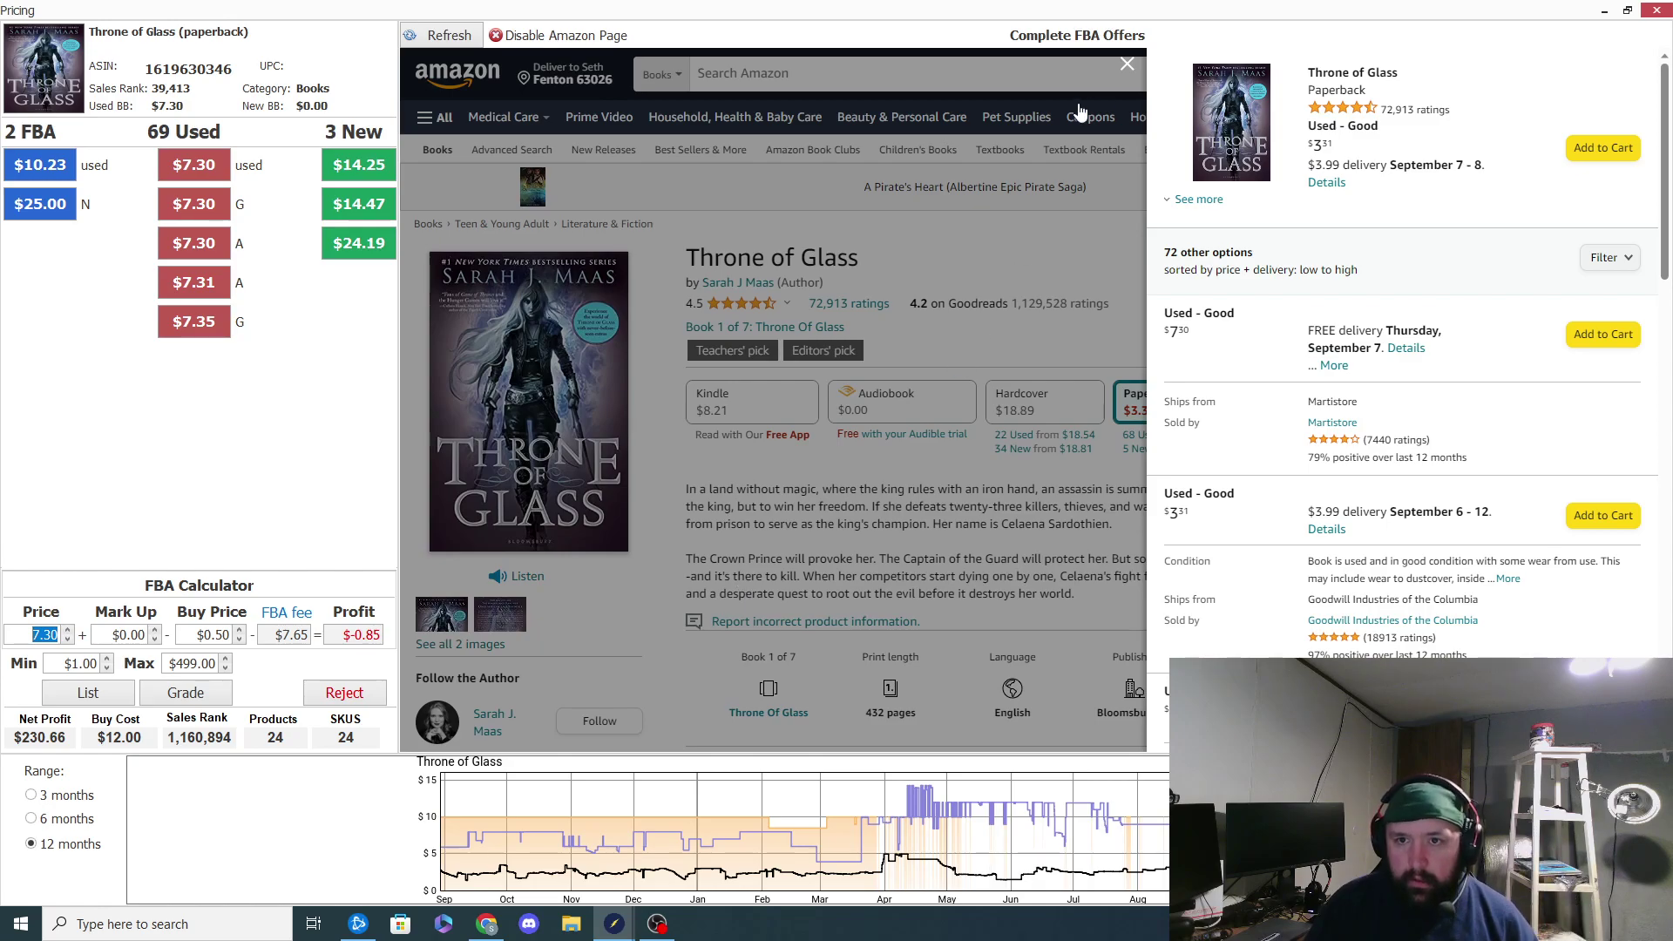
{"action": "left_click", "coordinate": [1128, 64]}
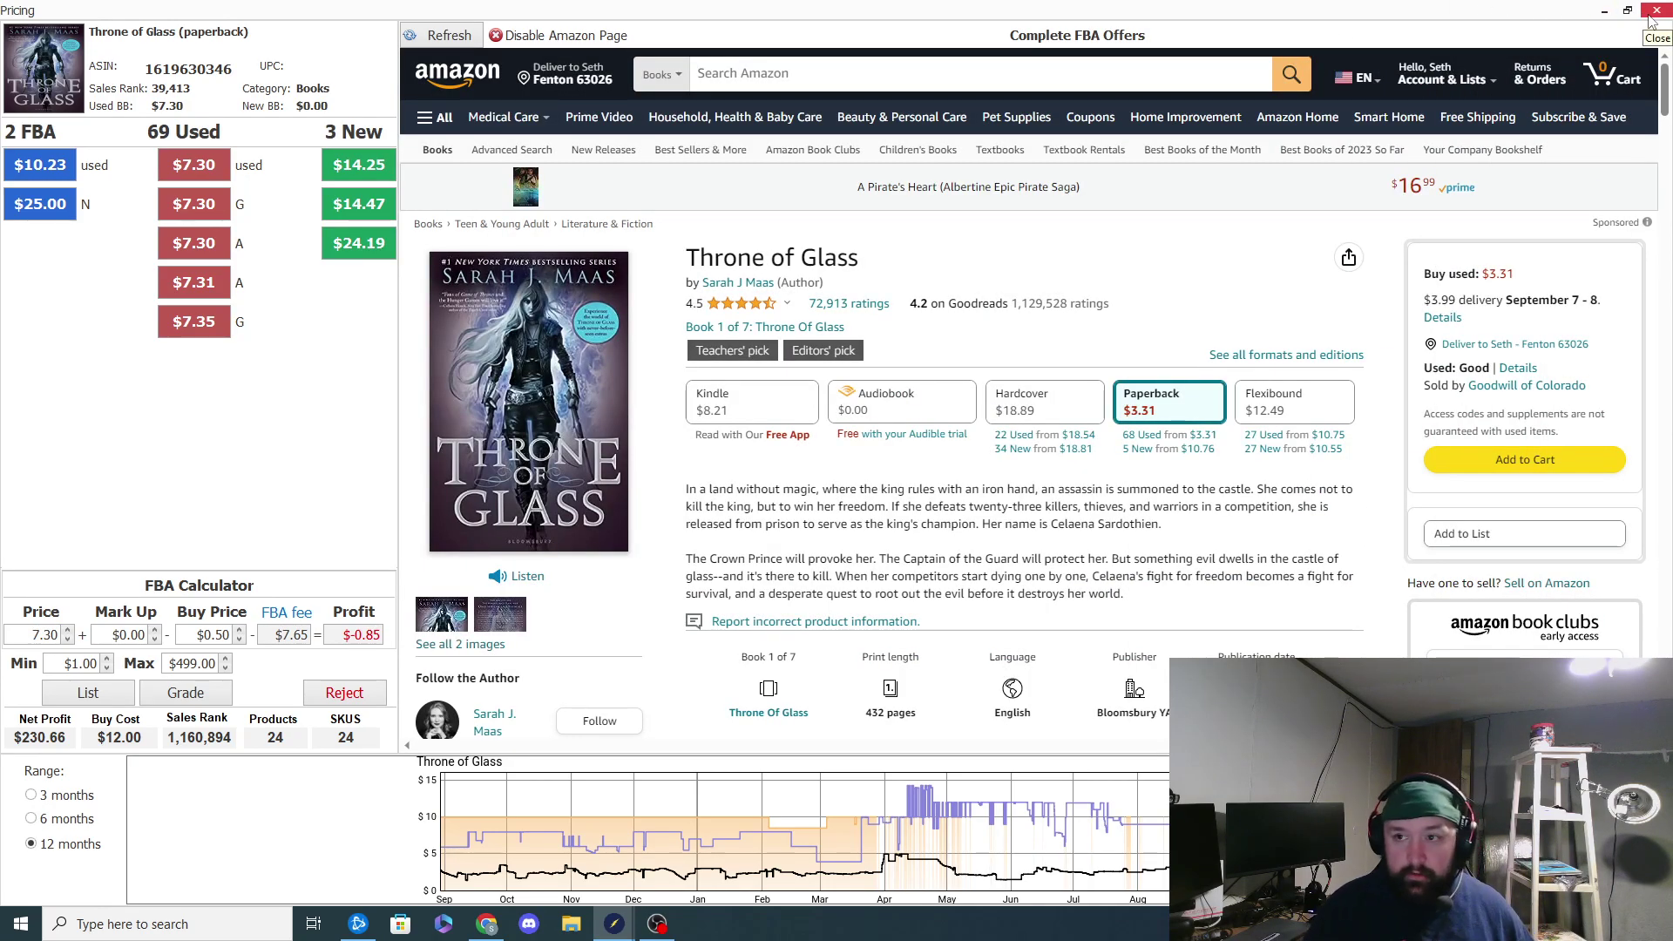
{"action": "left_click", "coordinate": [1649, 17]}
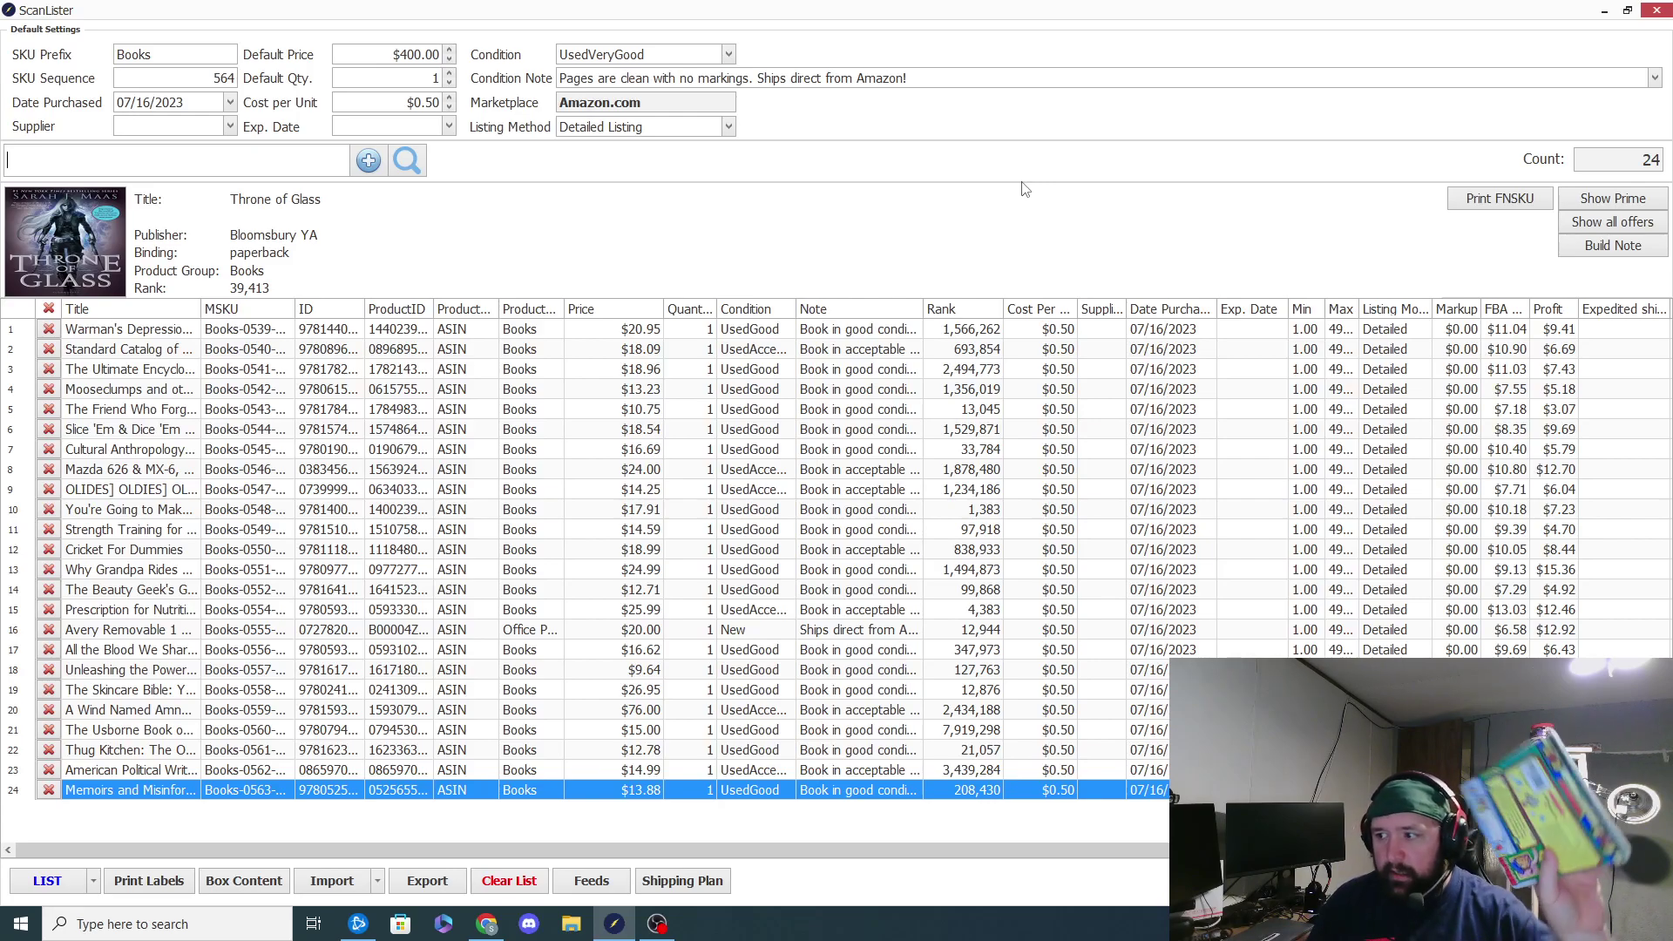
{"action": "type", "text": "9780545907682"}
{"action": "key", "text": "Return"}
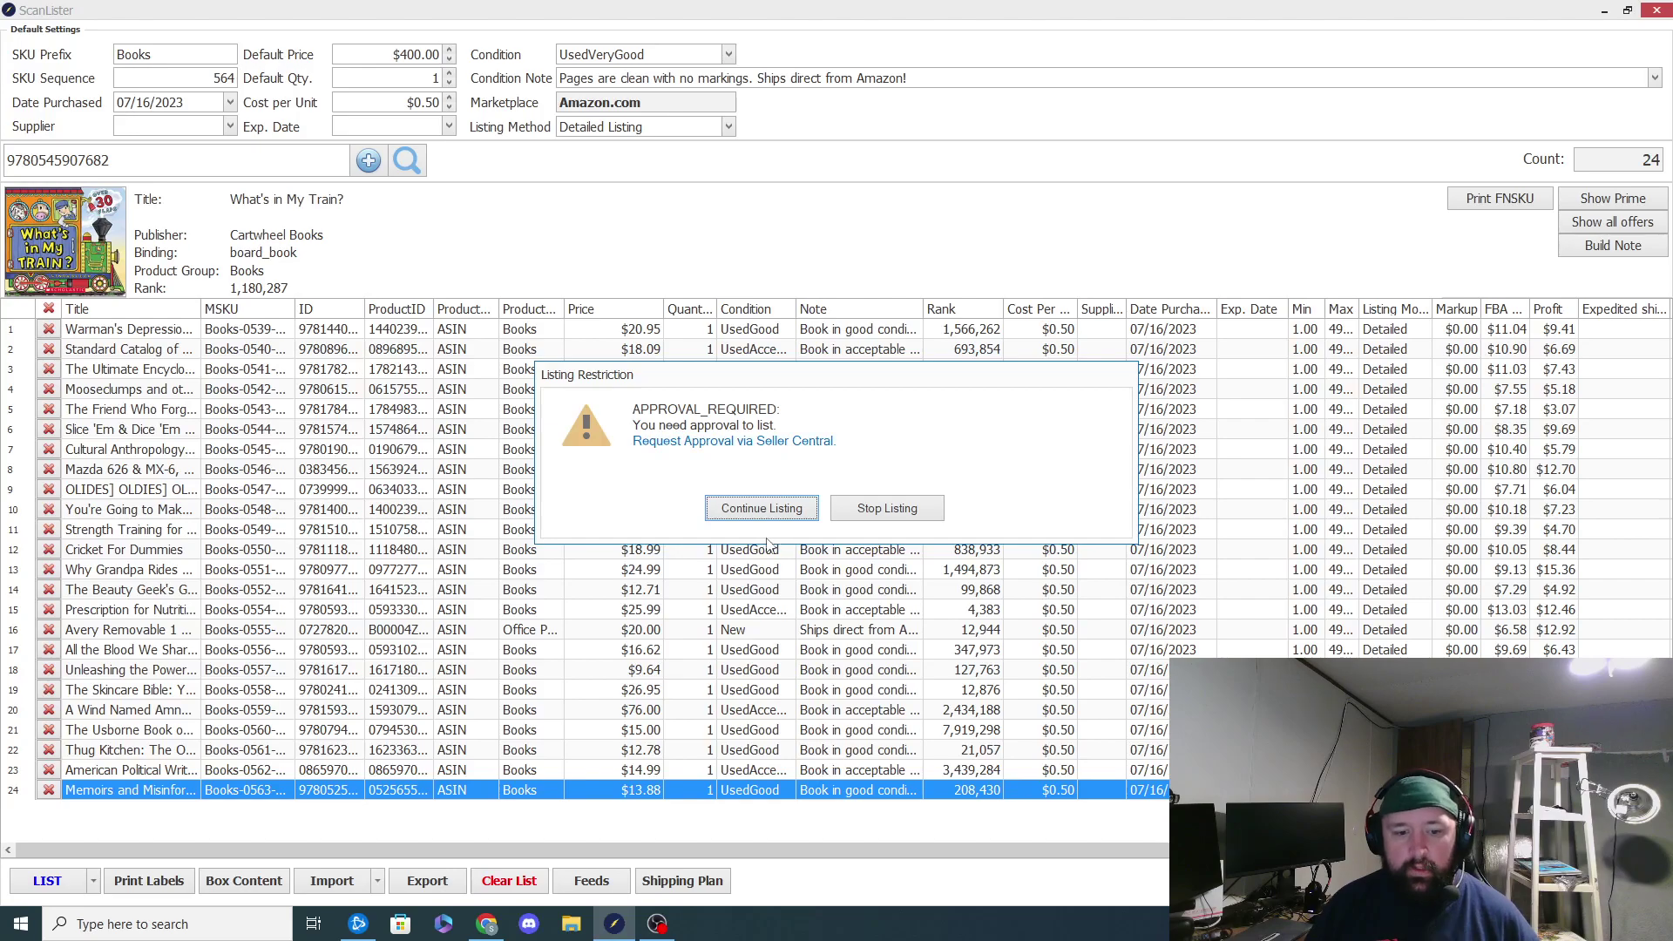
{"action": "mouse_move", "coordinate": [615, 926]}
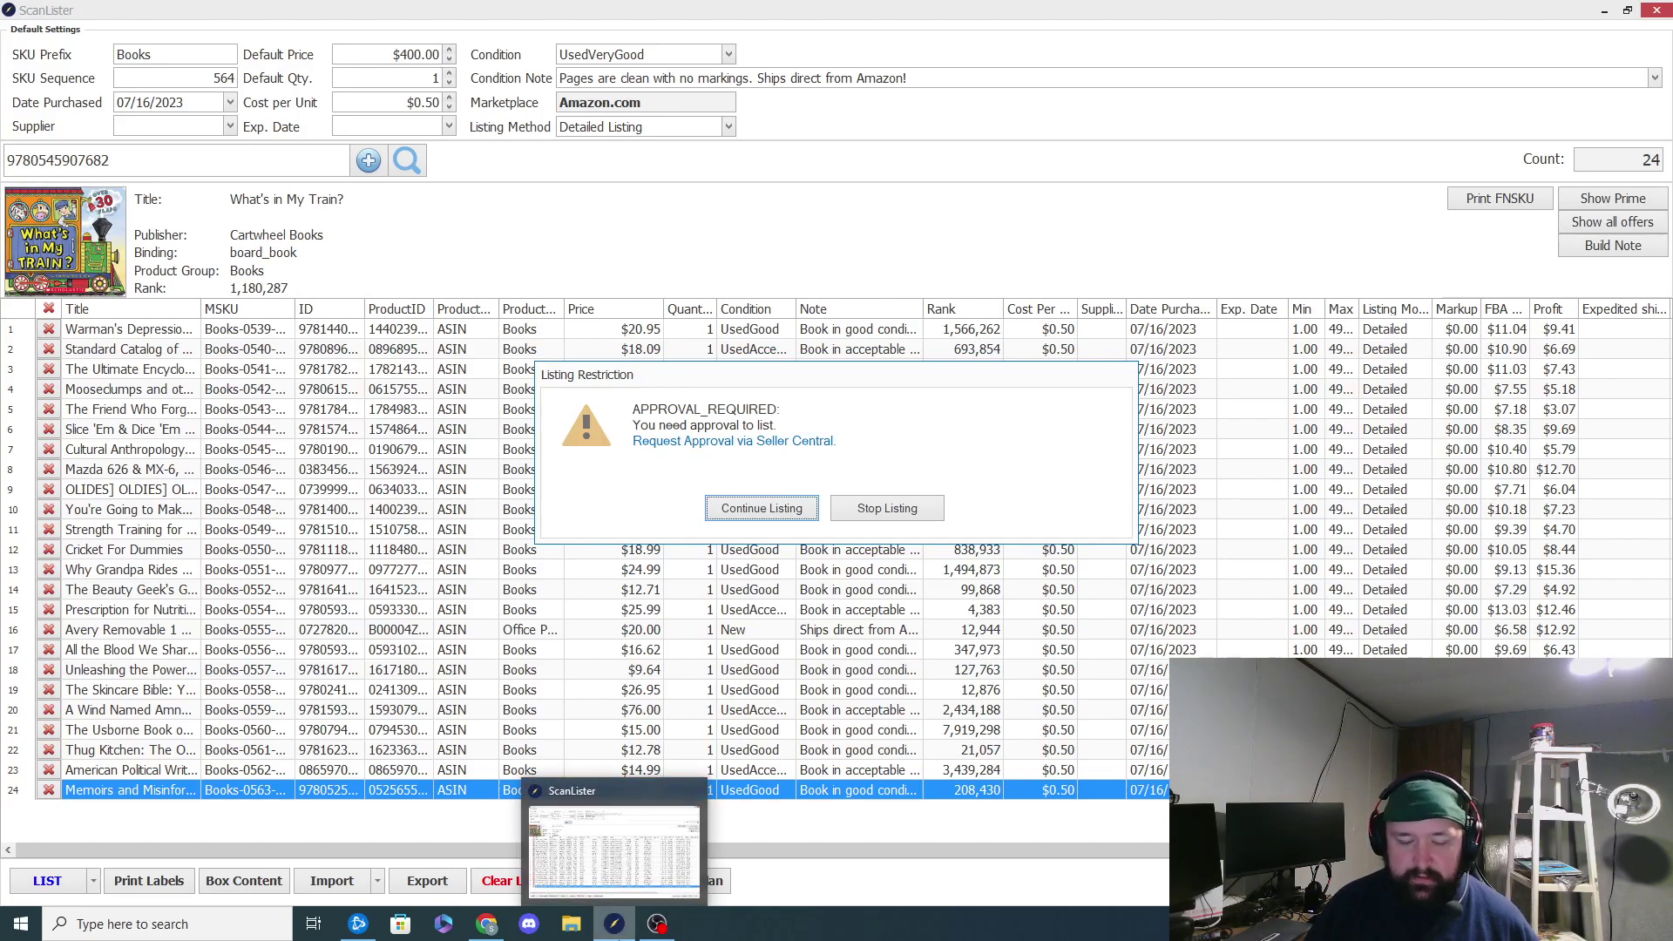
{"action": "left_click", "coordinate": [739, 442]}
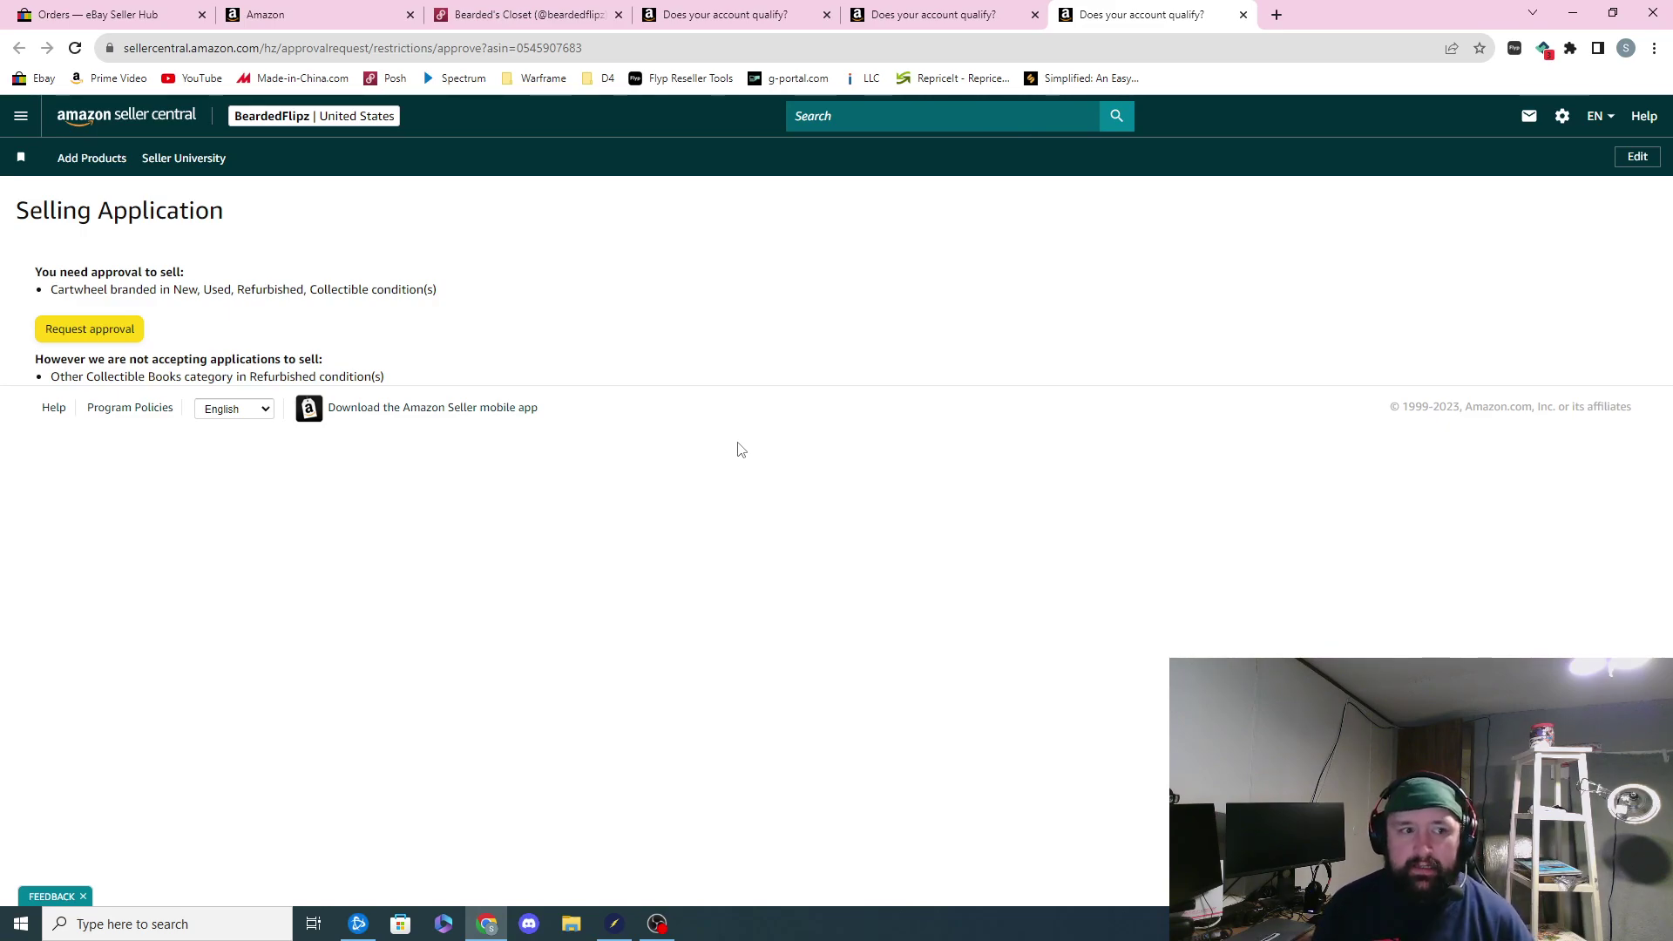
Step: Begin the Cartwheel brand approval request from the Selling Application page
{"action": "left_click", "coordinate": [99, 319]}
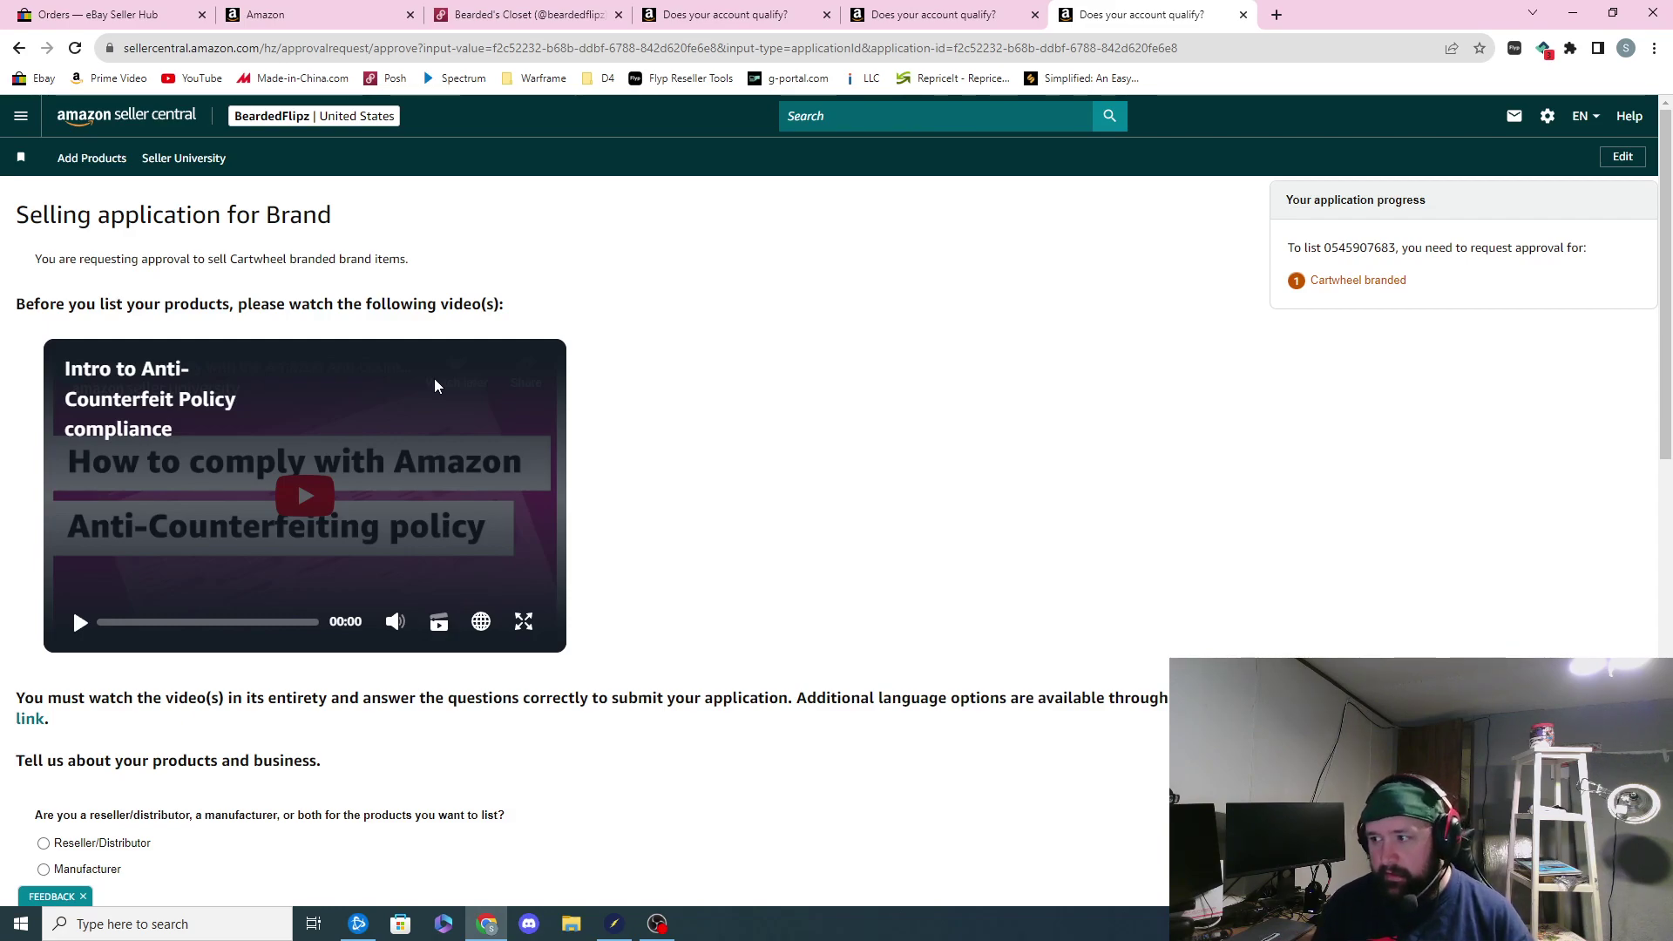
Step: Accept product responsibility, answer 'All of the above' twice, and confirm all products are authentic
{"action": "scroll", "coordinate": [433, 378], "scroll_direction": "down", "scroll_amount": 2}
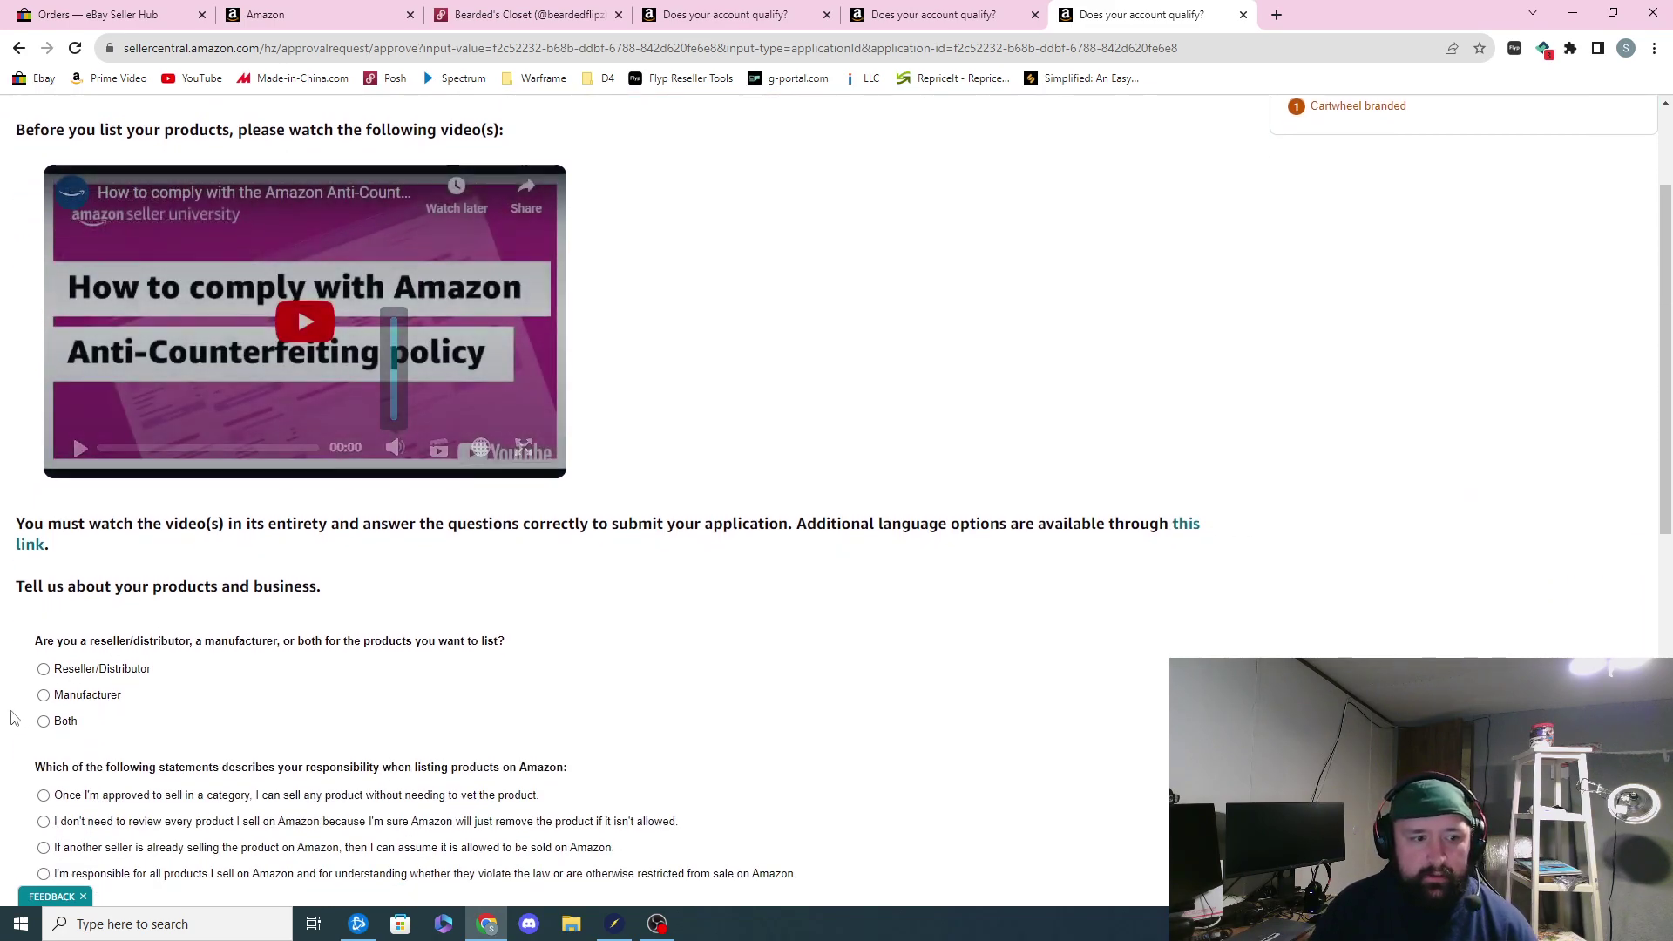
{"action": "scroll", "coordinate": [261, 506], "scroll_direction": "down", "scroll_amount": 1}
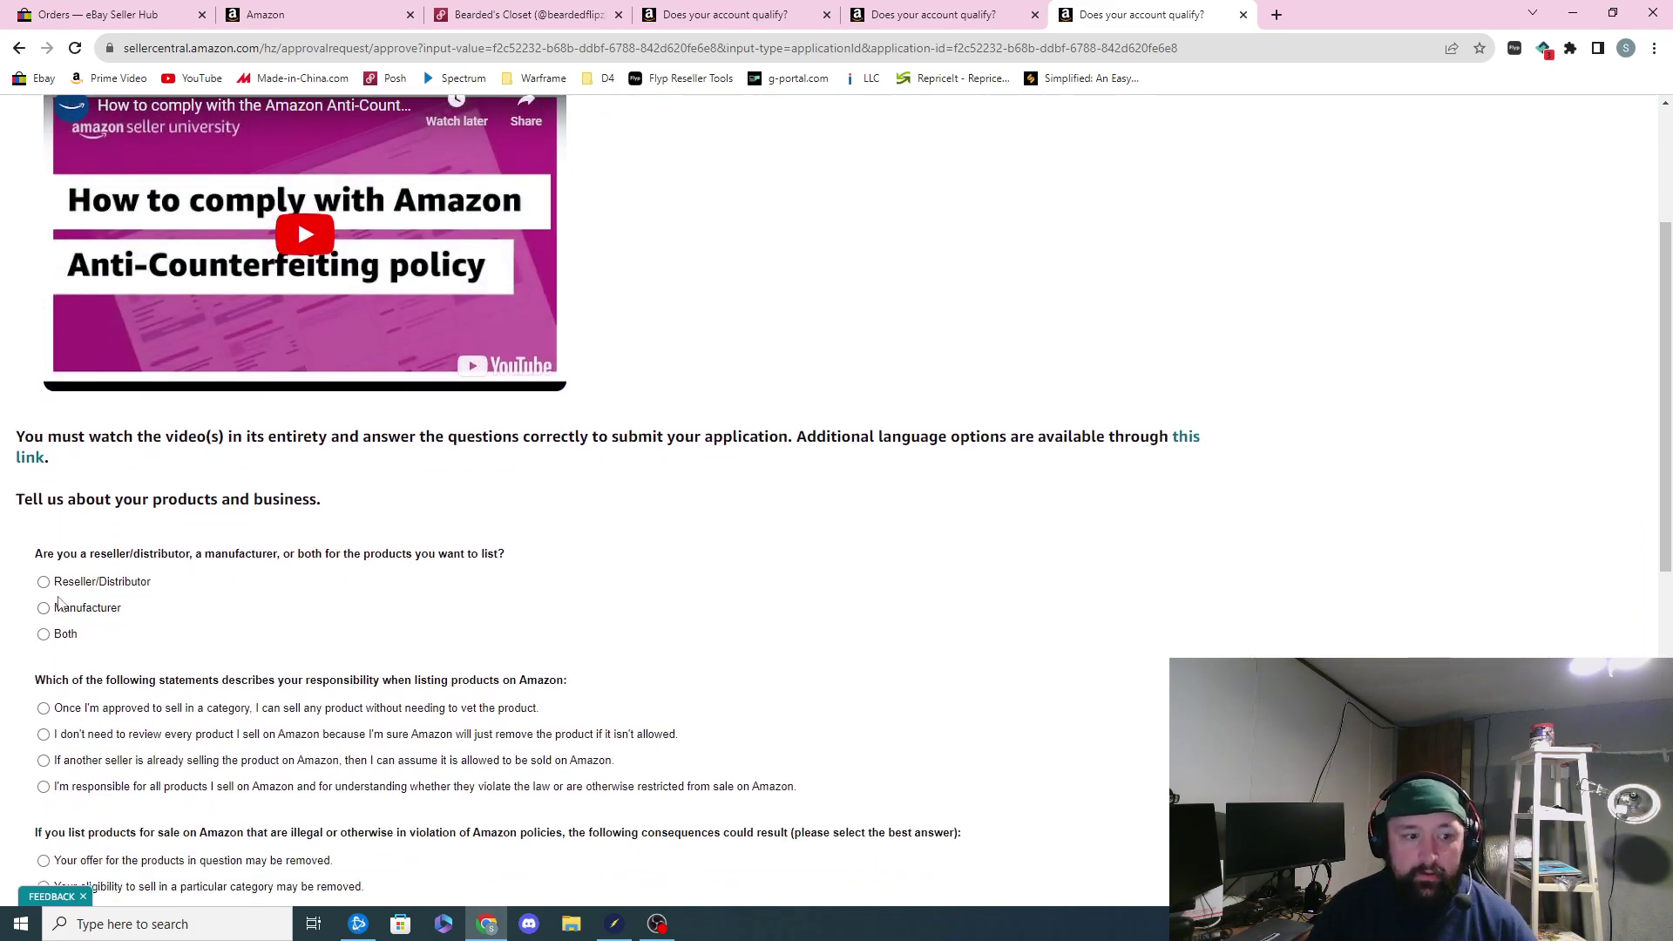
{"action": "scroll", "coordinate": [71, 645], "scroll_direction": "down", "scroll_amount": 2}
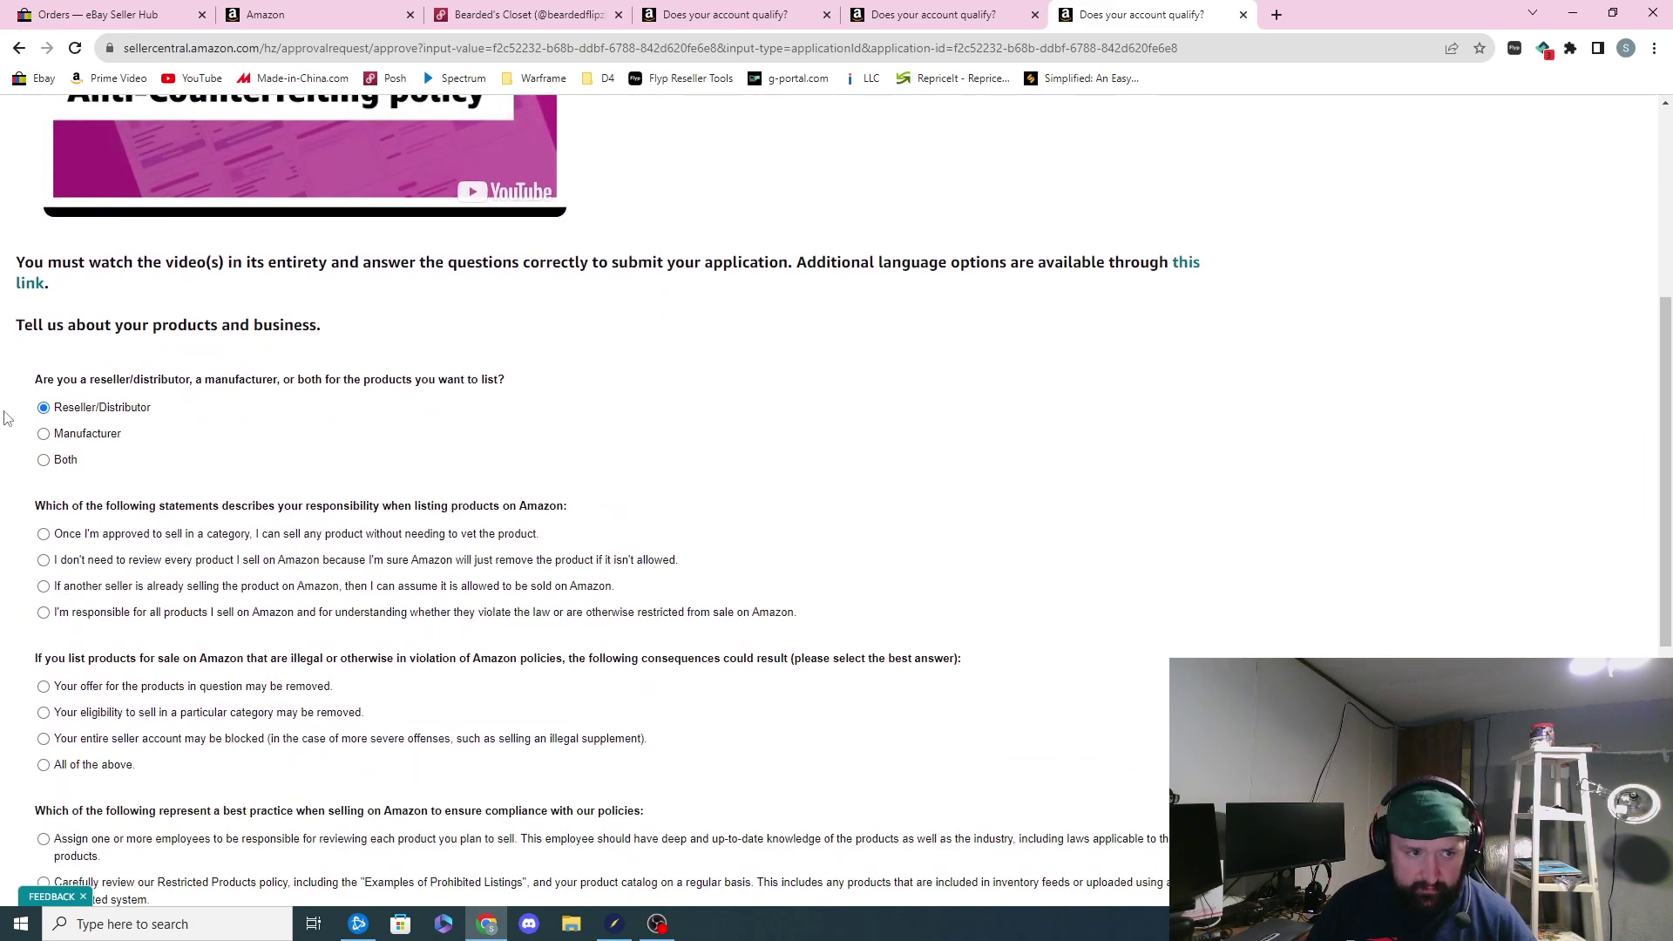
{"action": "left_click", "coordinate": [44, 611]}
{"action": "scroll", "coordinate": [61, 667], "scroll_direction": "down", "scroll_amount": 1}
{"action": "scroll", "coordinate": [61, 666], "scroll_direction": "down", "scroll_amount": 3}
{"action": "left_click", "coordinate": [44, 503]}
{"action": "left_click", "coordinate": [44, 742]}
{"action": "left_click", "coordinate": [43, 817]}
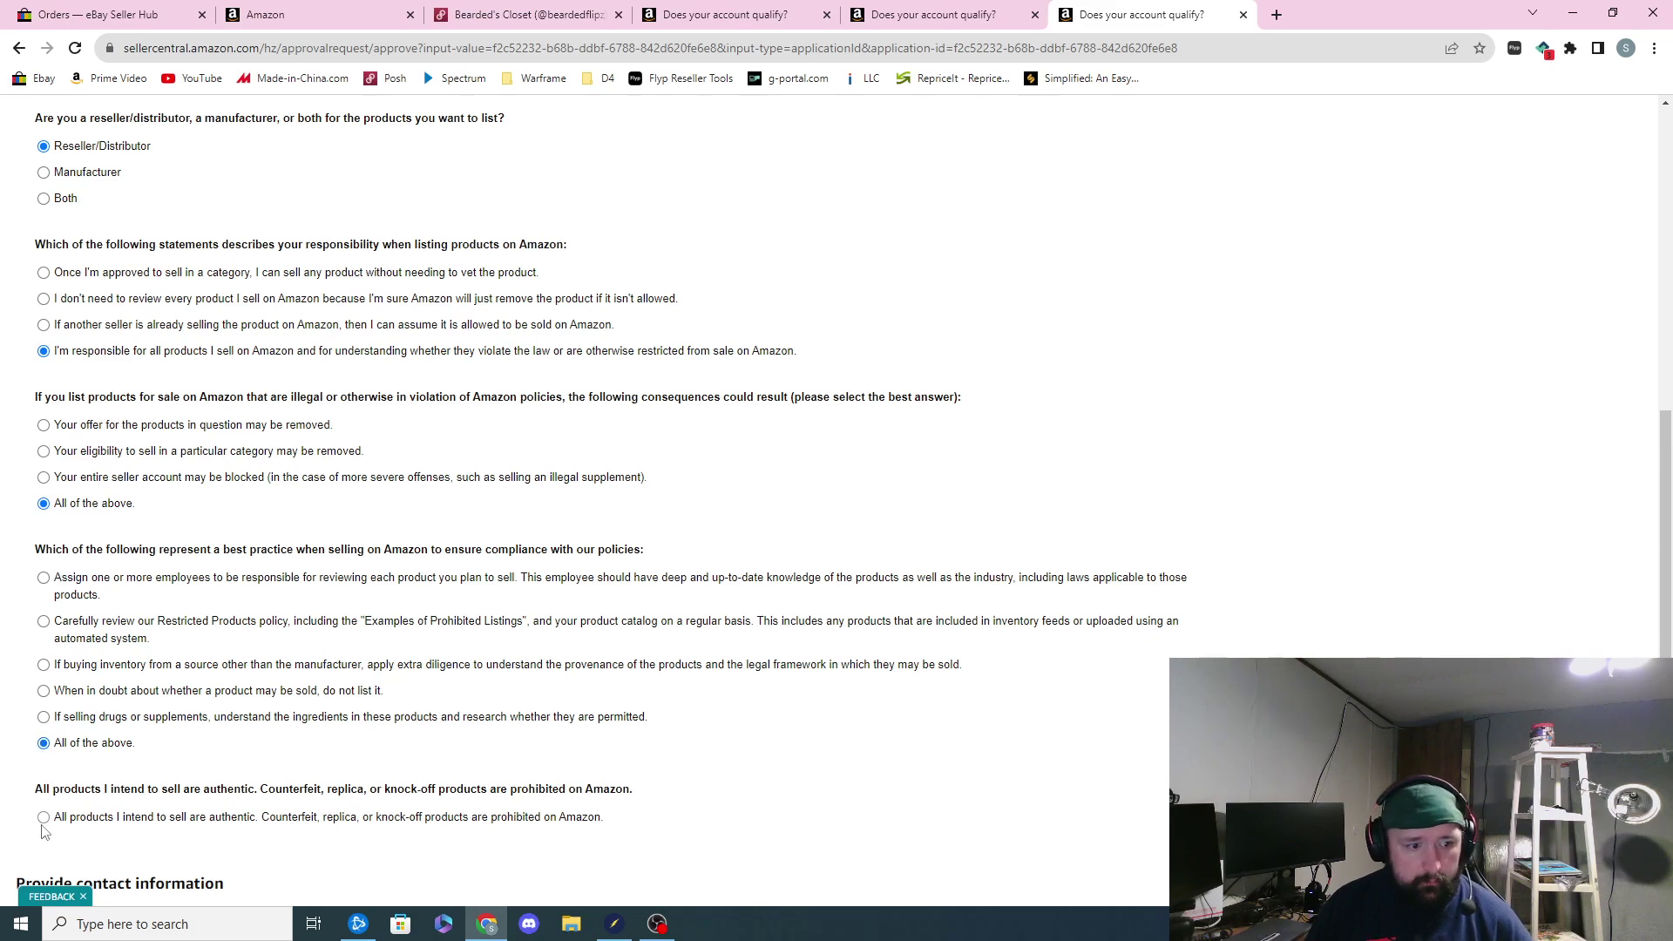
Step: Enter the contact e-mail address and submit the Cartwheel brand application
{"action": "scroll", "coordinate": [52, 817], "scroll_direction": "down", "scroll_amount": 2}
{"action": "left_click", "coordinate": [152, 776]}
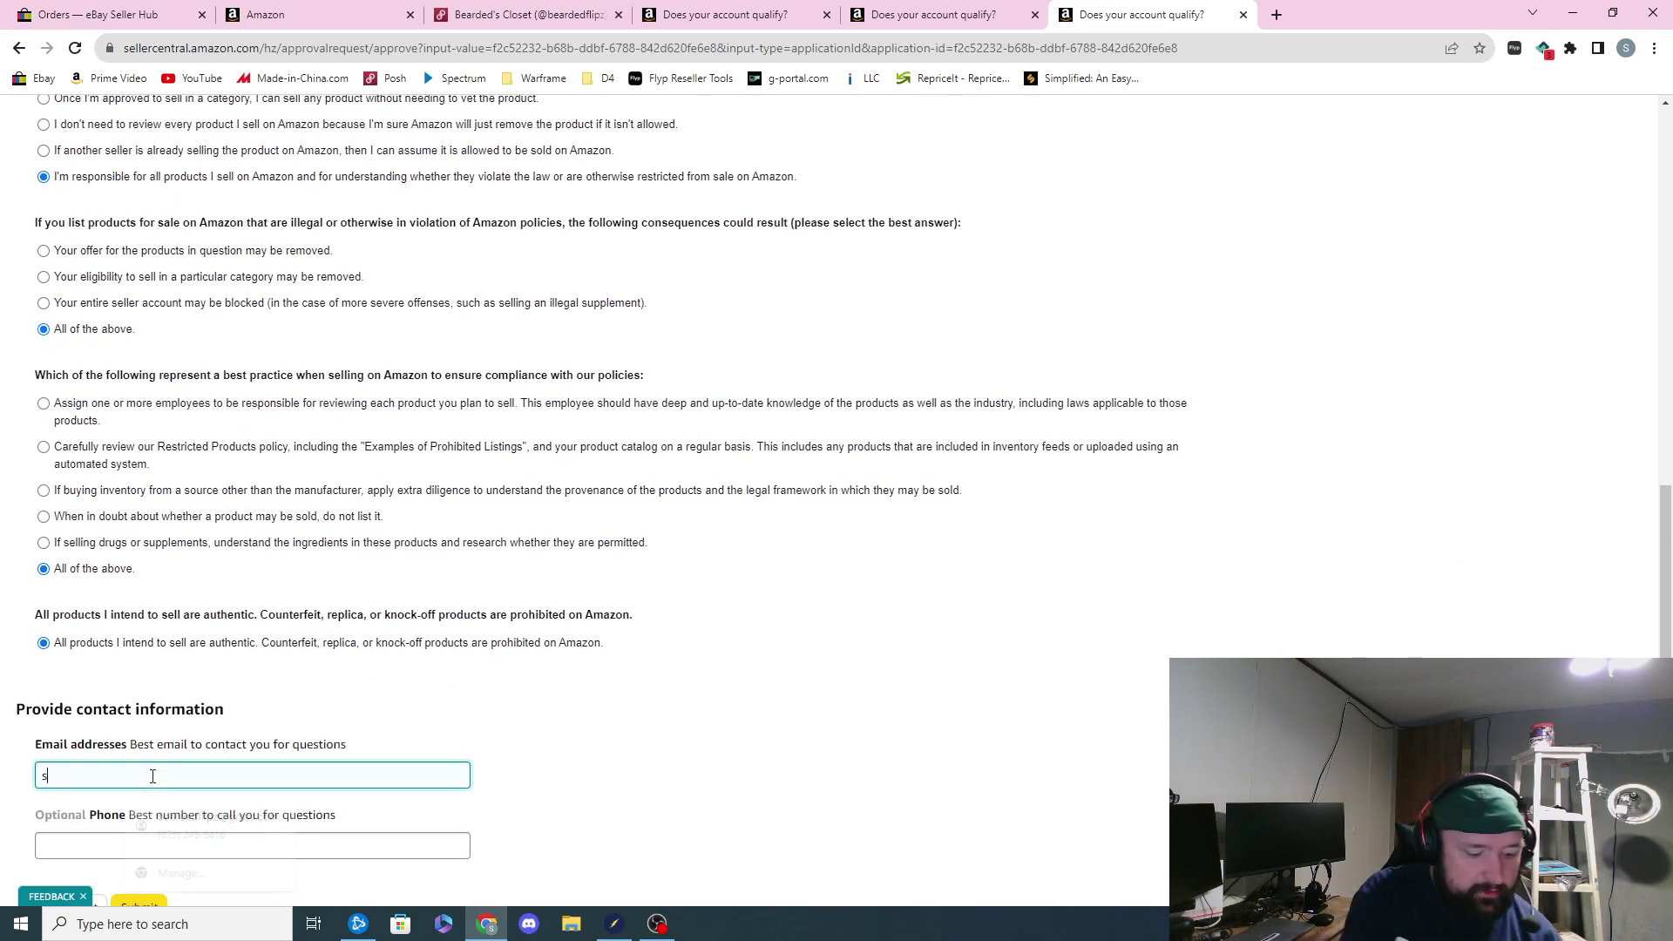
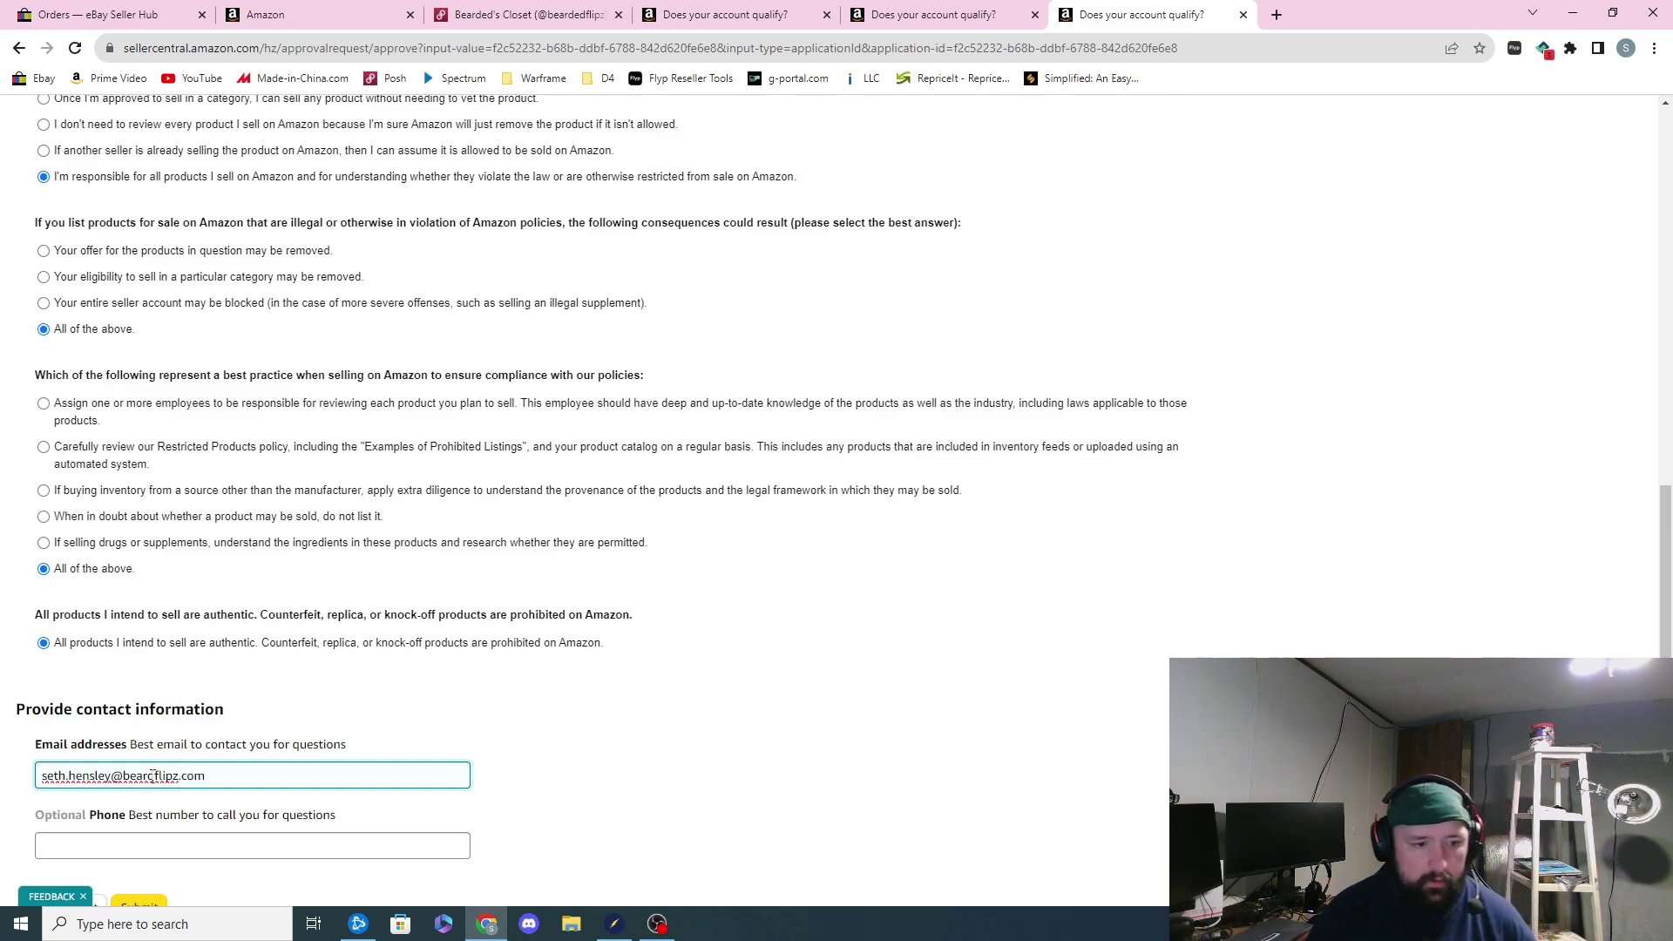
{"action": "scroll", "coordinate": [479, 672], "scroll_direction": "up", "scroll_amount": 1}
{"action": "scroll", "coordinate": [478, 673], "scroll_direction": "up", "scroll_amount": 2}
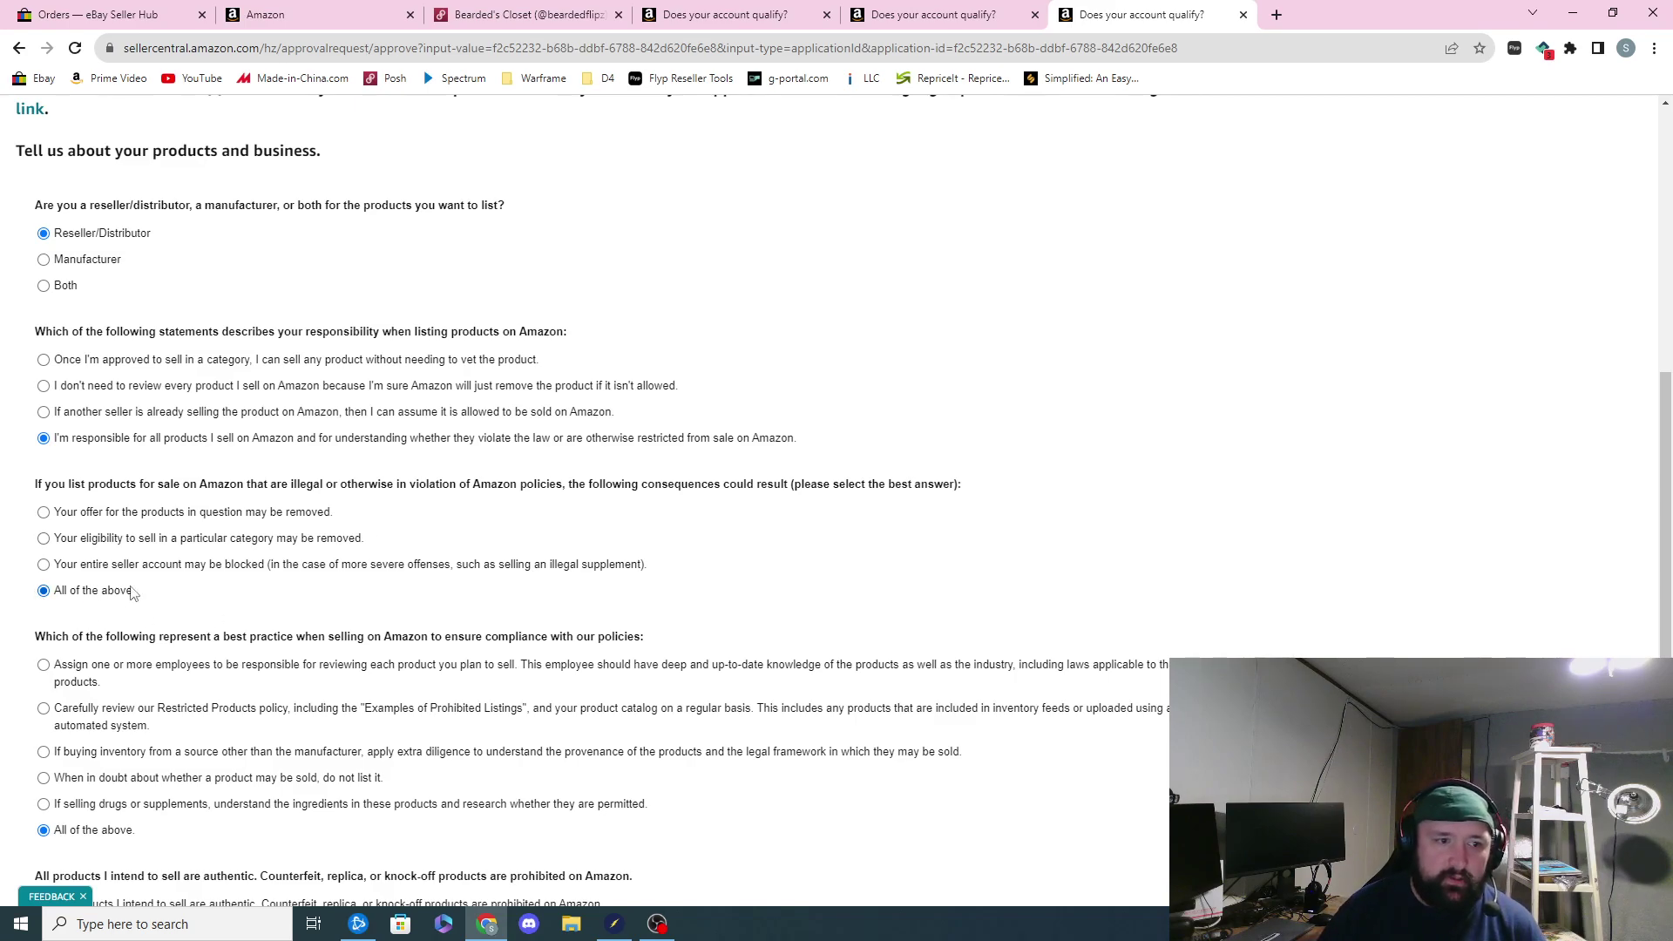
{"action": "scroll", "coordinate": [129, 737], "scroll_direction": "down", "scroll_amount": 1}
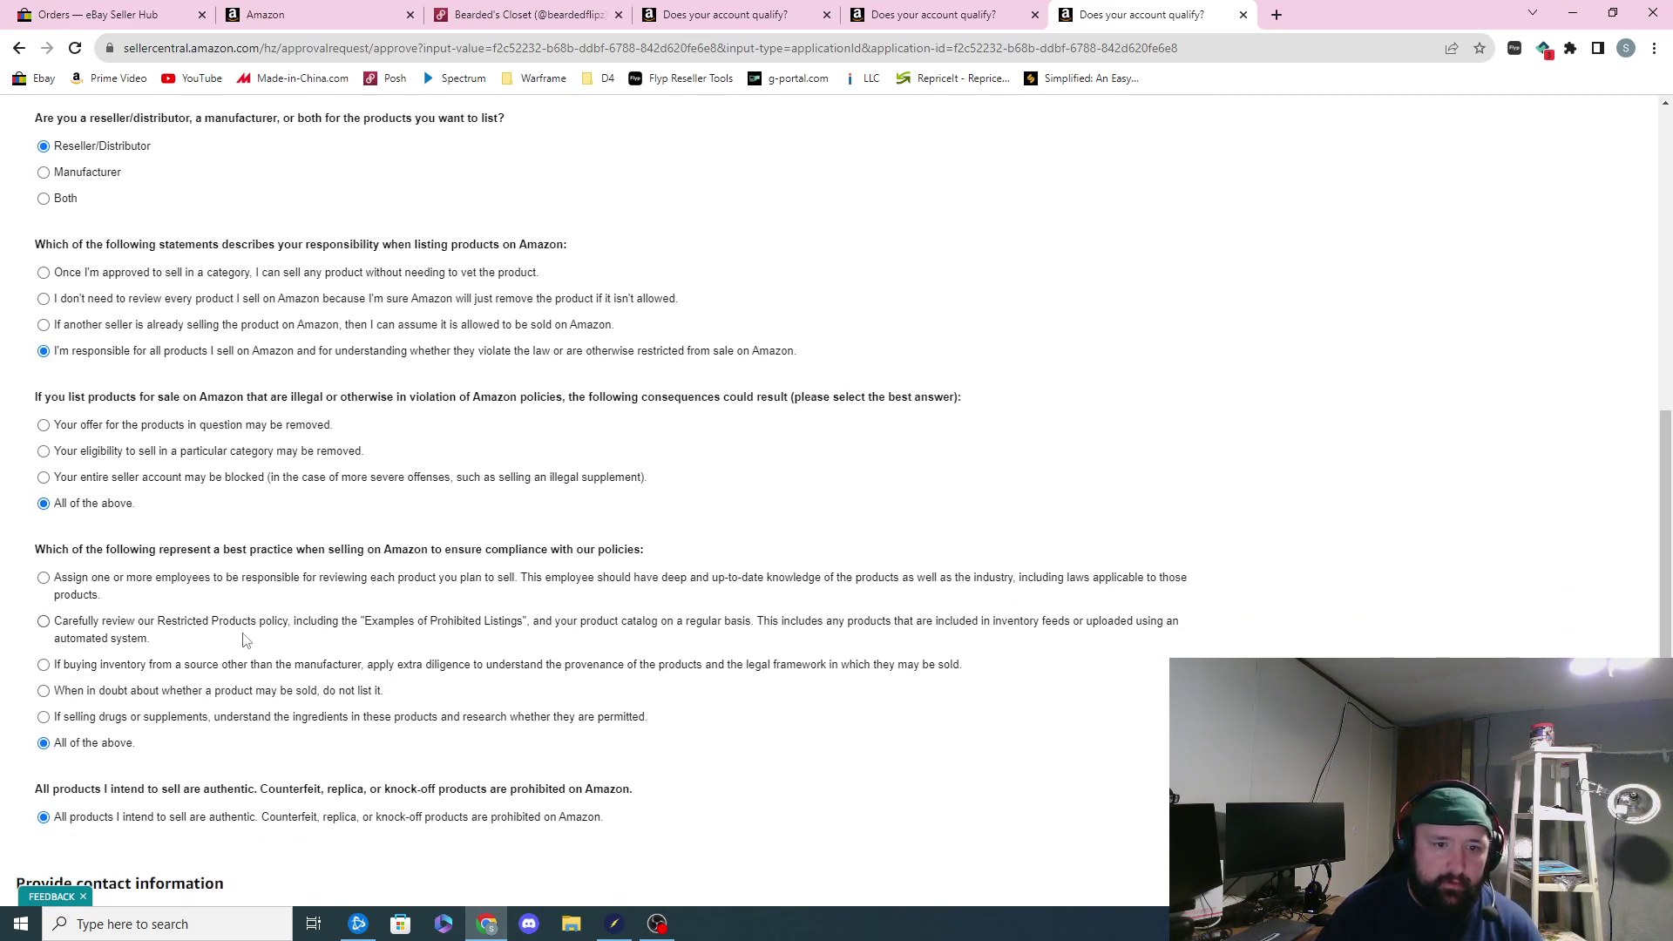
{"action": "scroll", "coordinate": [244, 641], "scroll_direction": "down", "scroll_amount": 1}
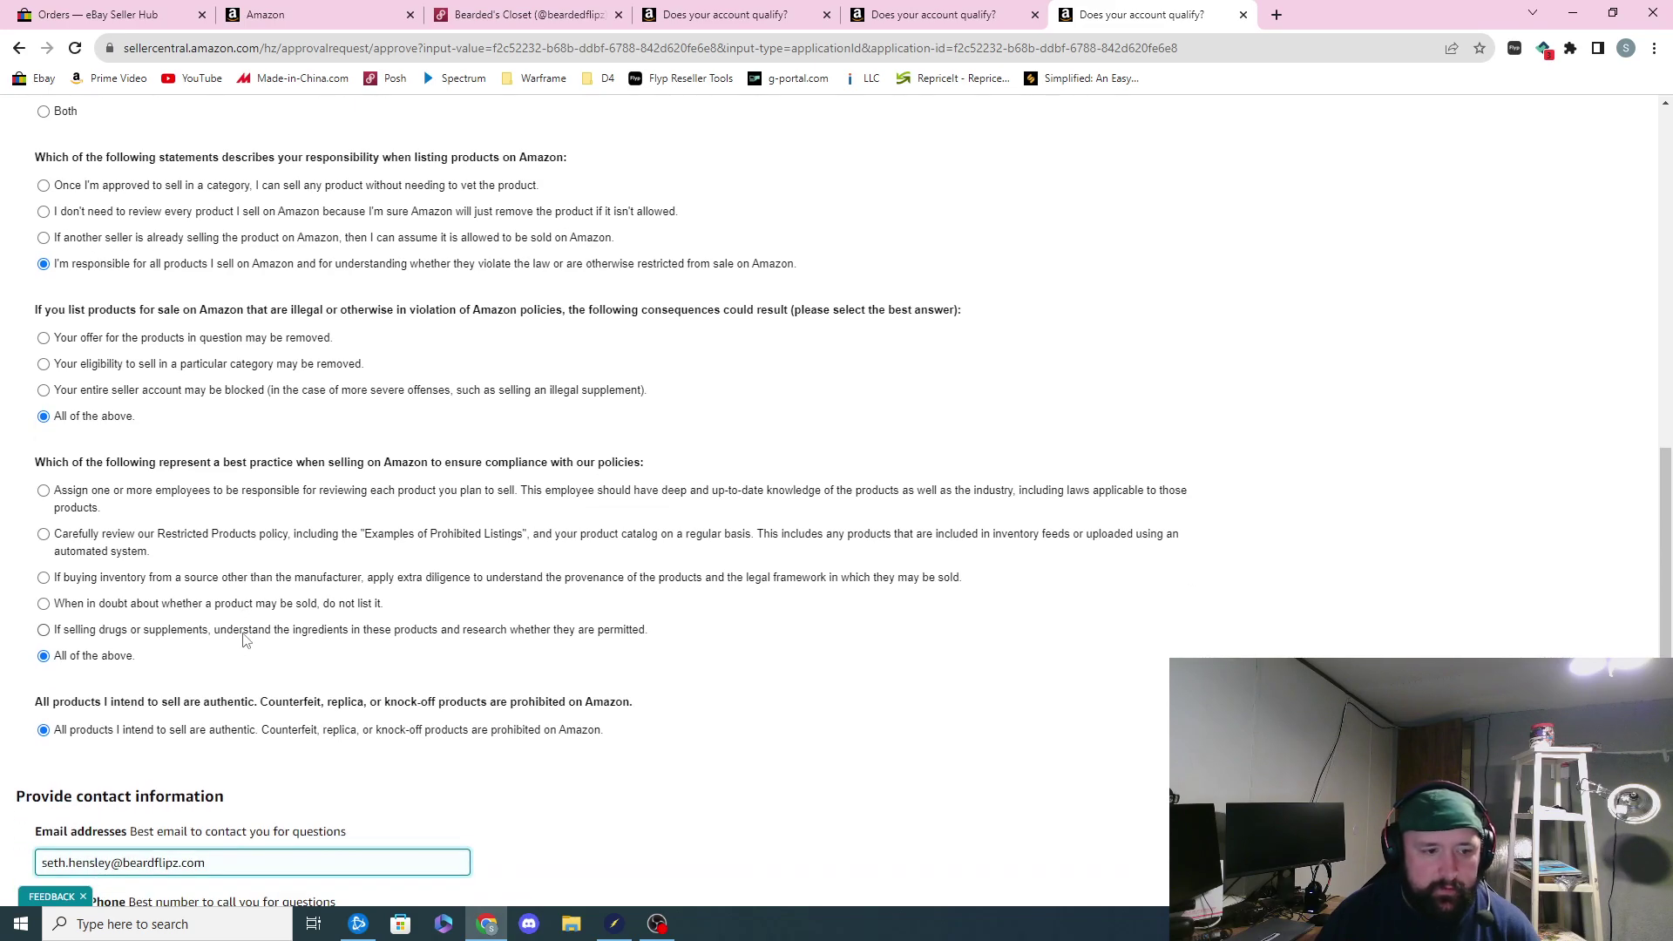
{"action": "scroll", "coordinate": [240, 644], "scroll_direction": "down", "scroll_amount": 1}
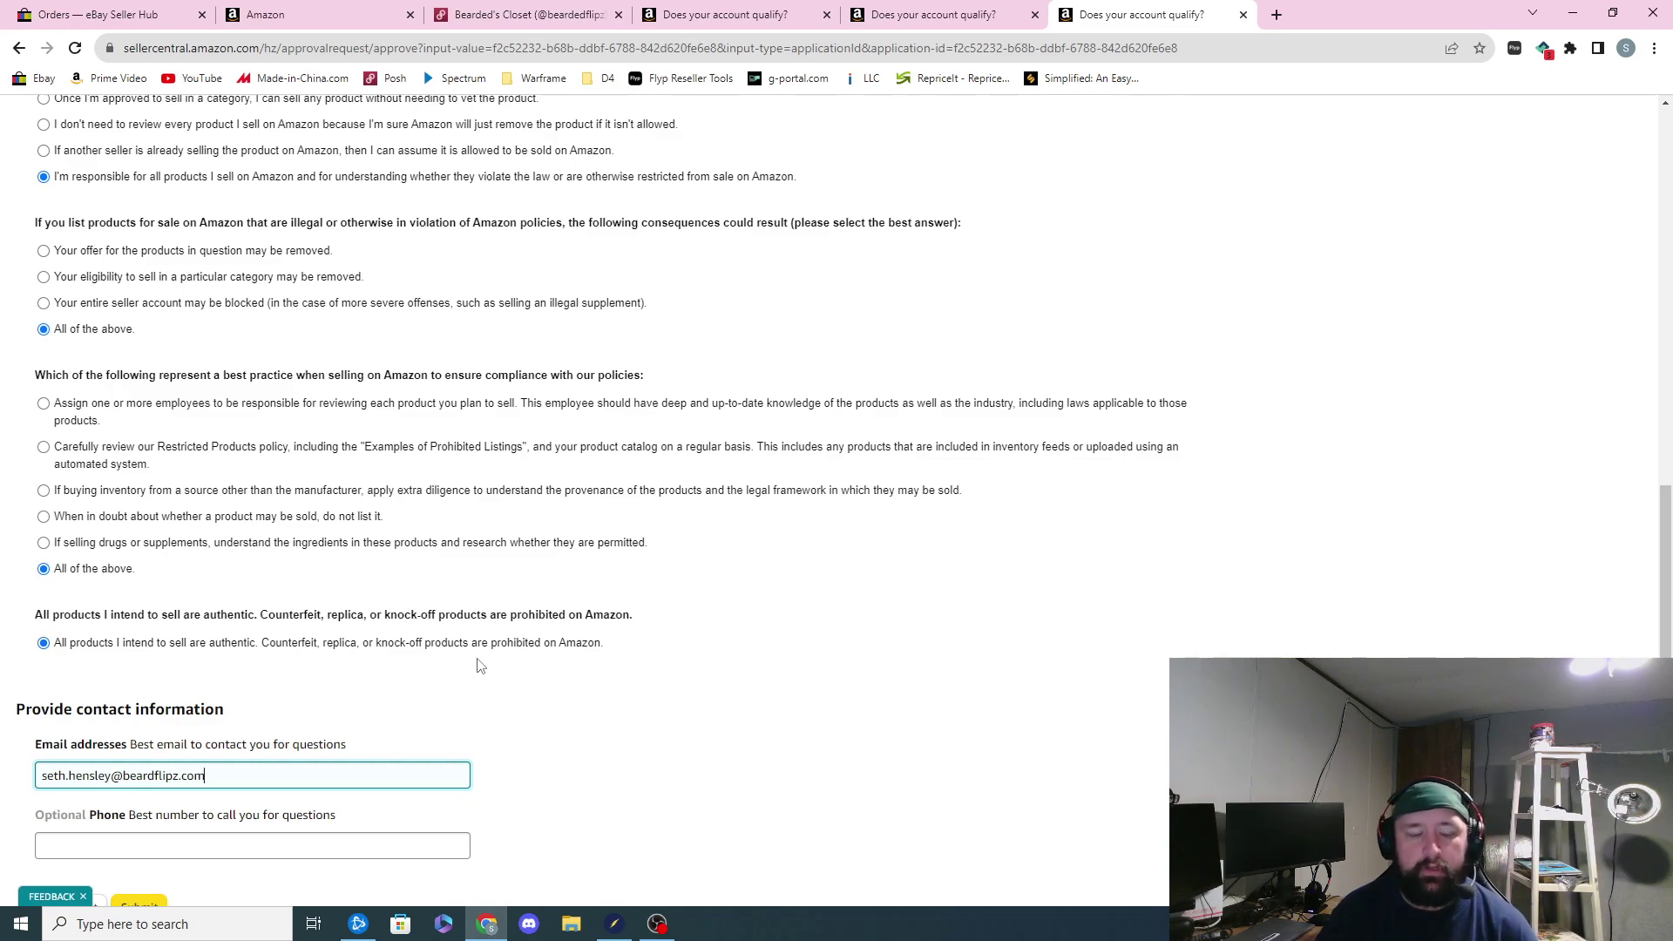
{"action": "scroll", "coordinate": [477, 664], "scroll_direction": "down", "scroll_amount": 2}
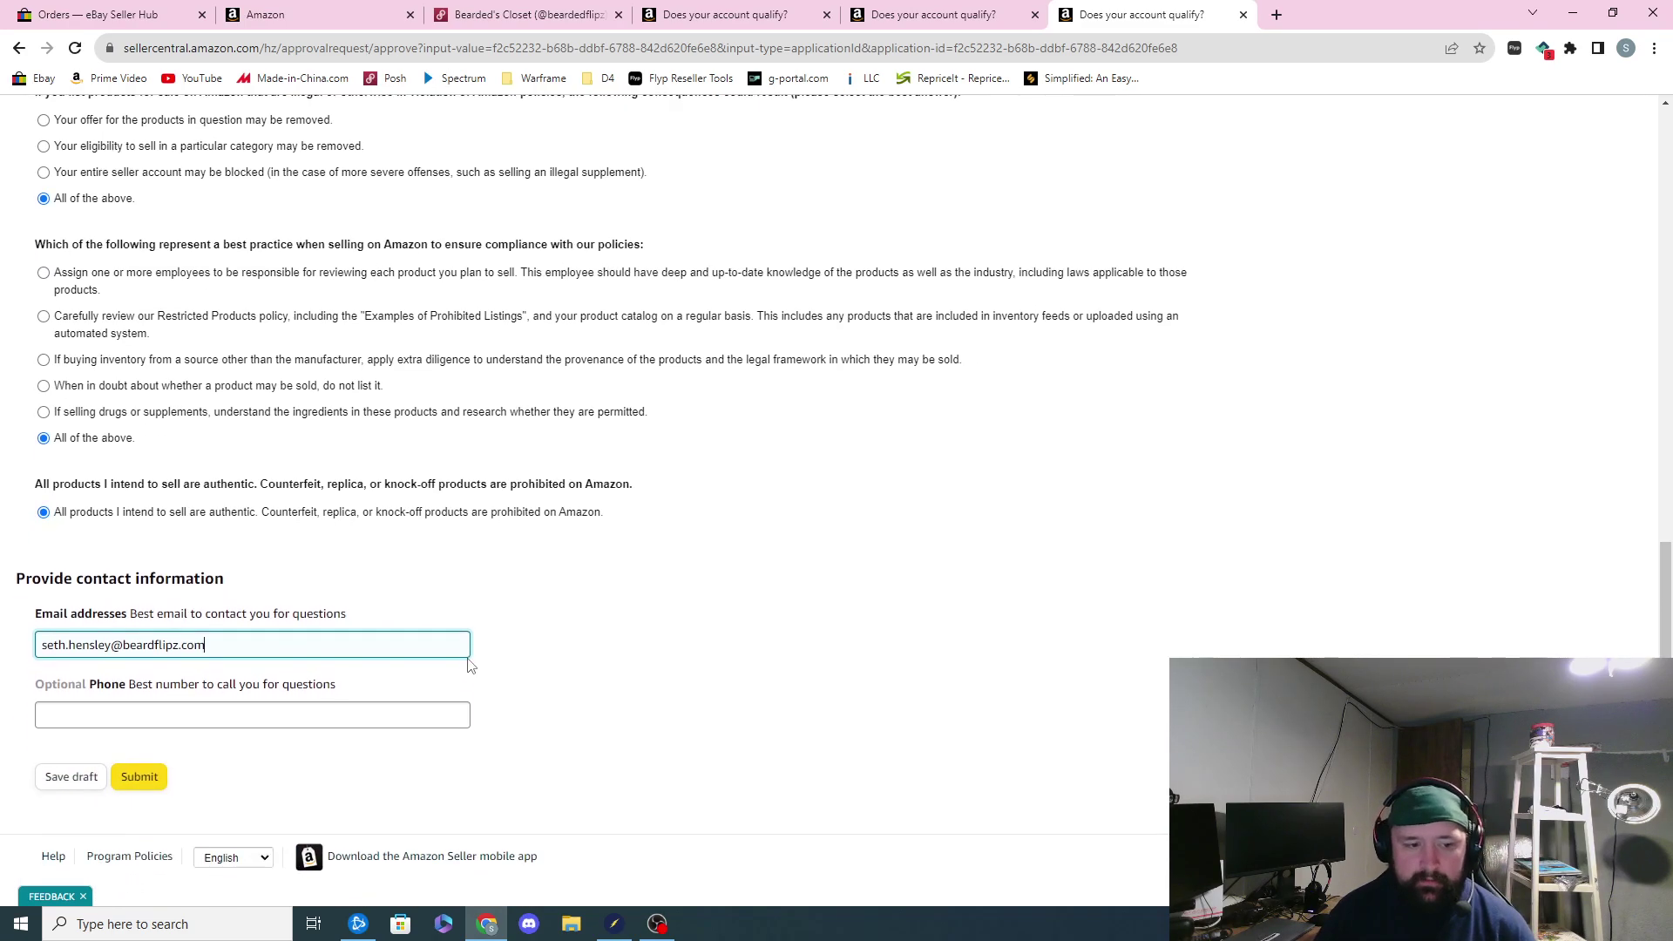
{"action": "left_click", "coordinate": [145, 785]}
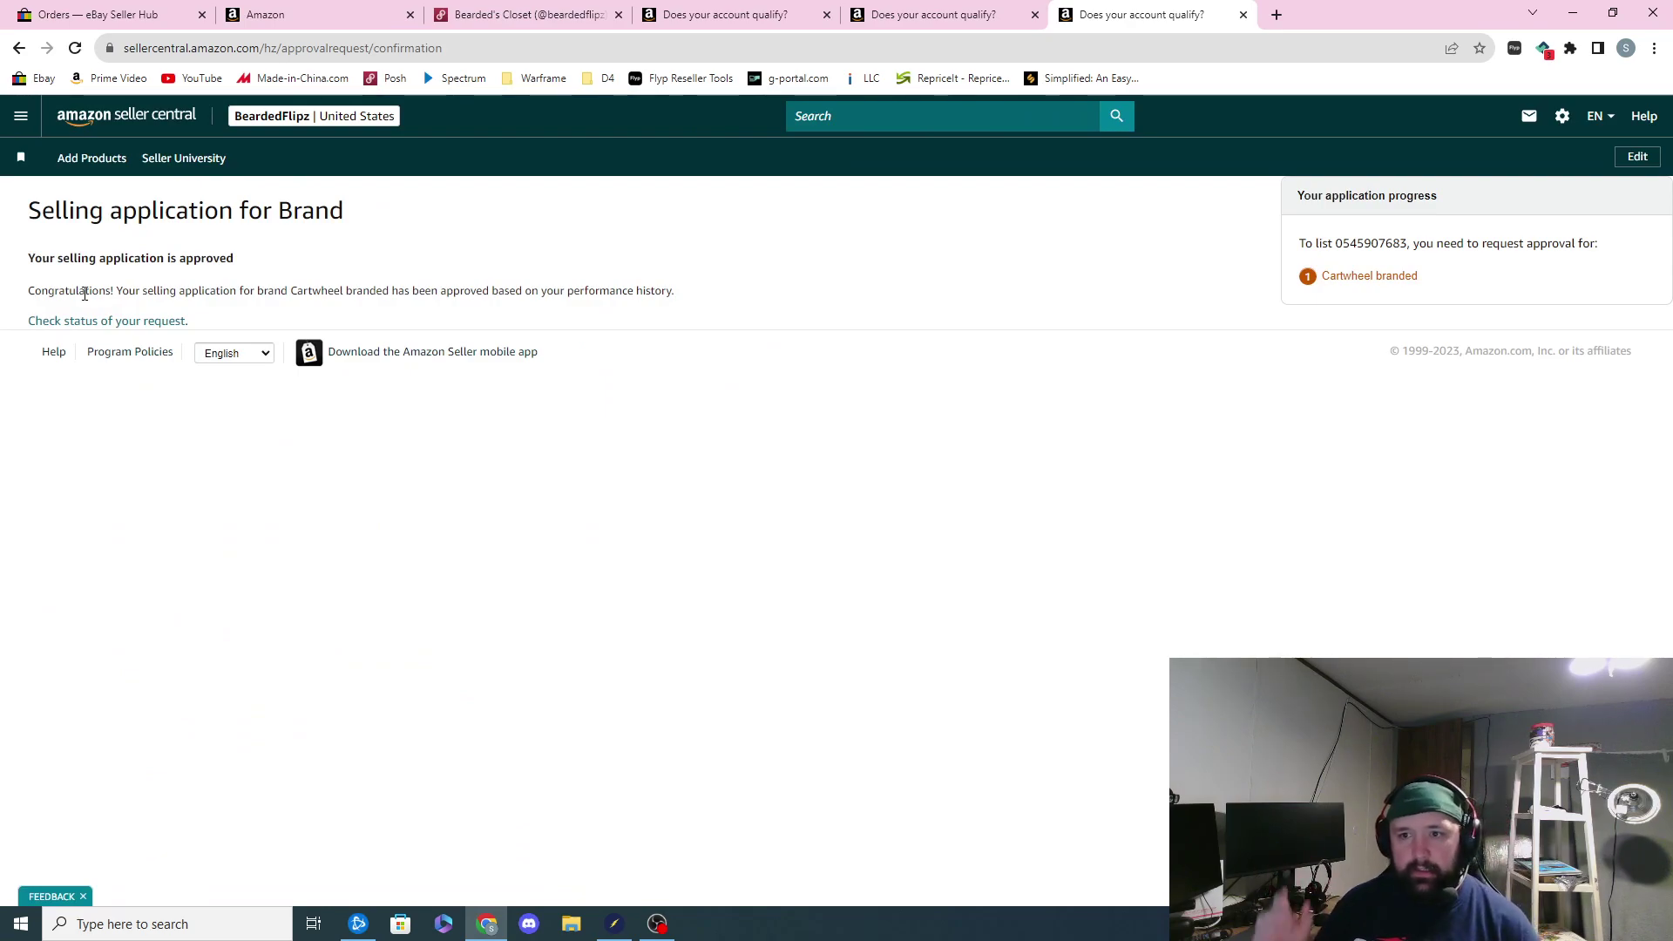
{"action": "left_click", "coordinate": [1244, 15]}
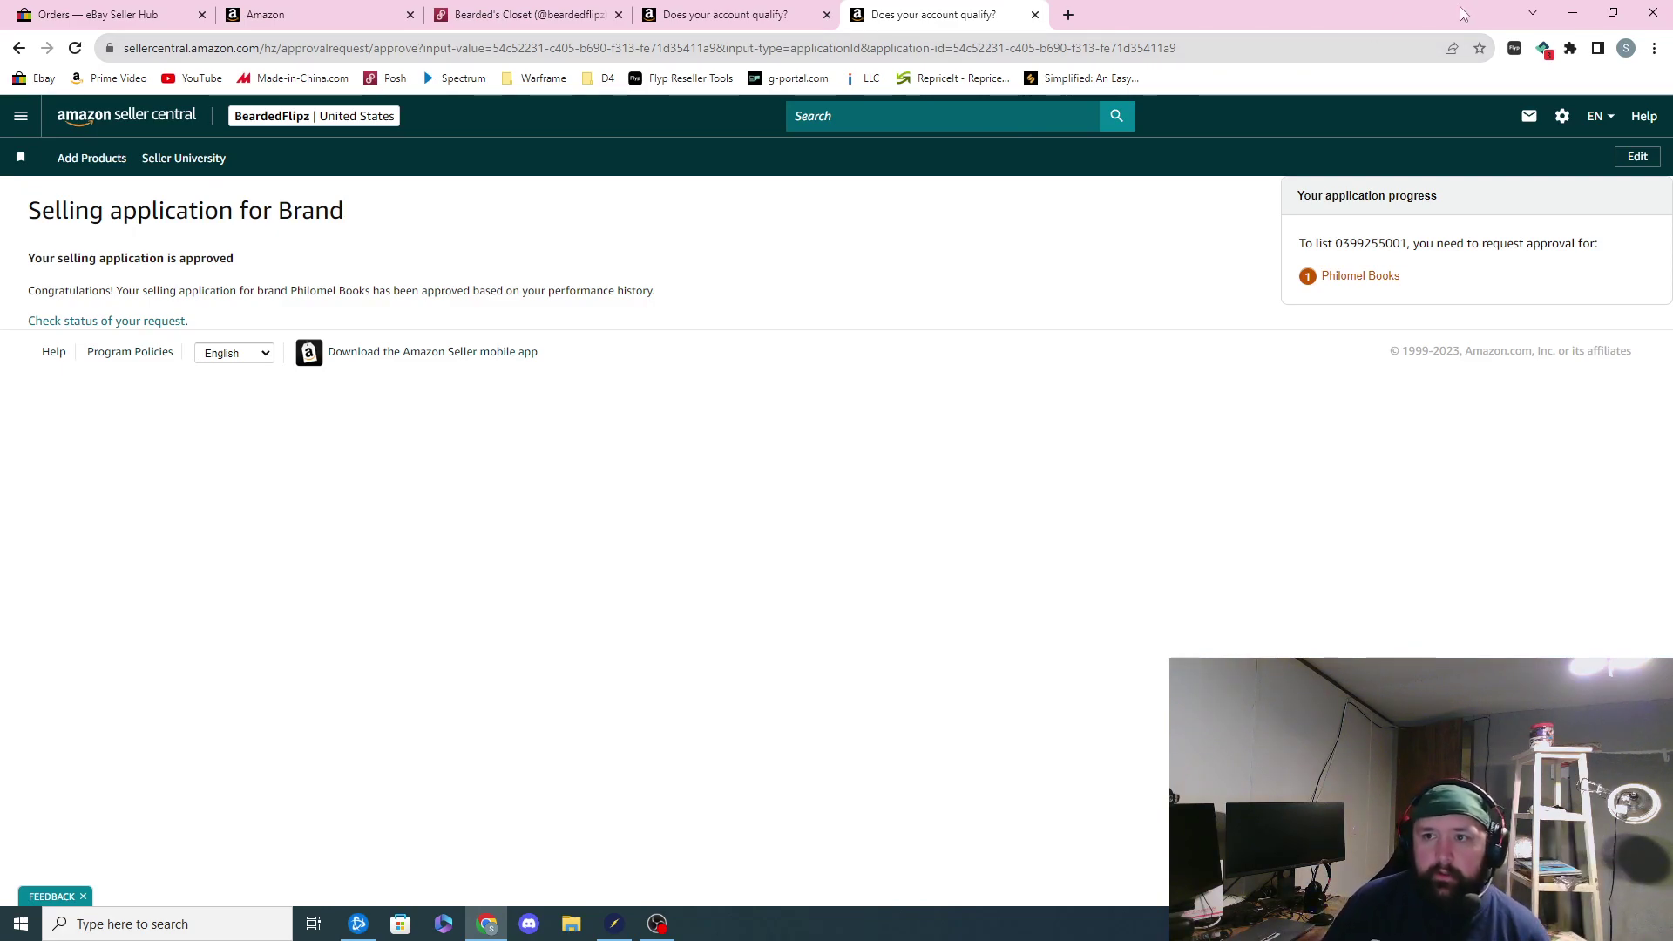
{"action": "left_click", "coordinate": [1573, 13]}
{"action": "left_click", "coordinate": [906, 513]}
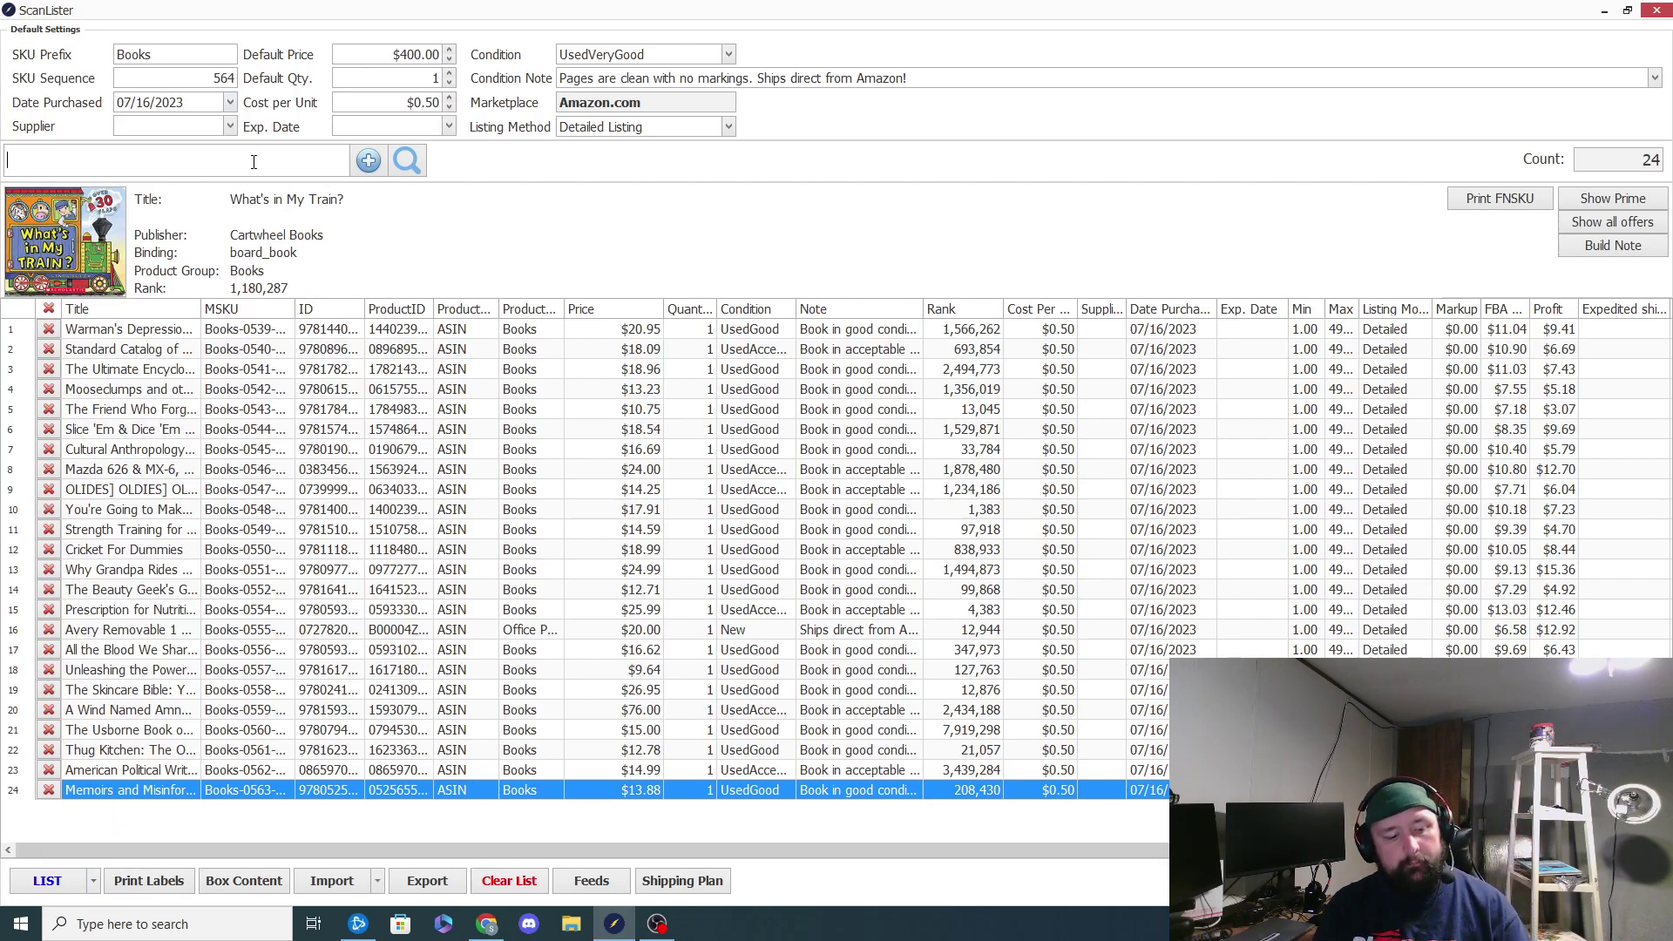
{"action": "type", "text": "9781593692964"}
{"action": "key", "text": "Return"}
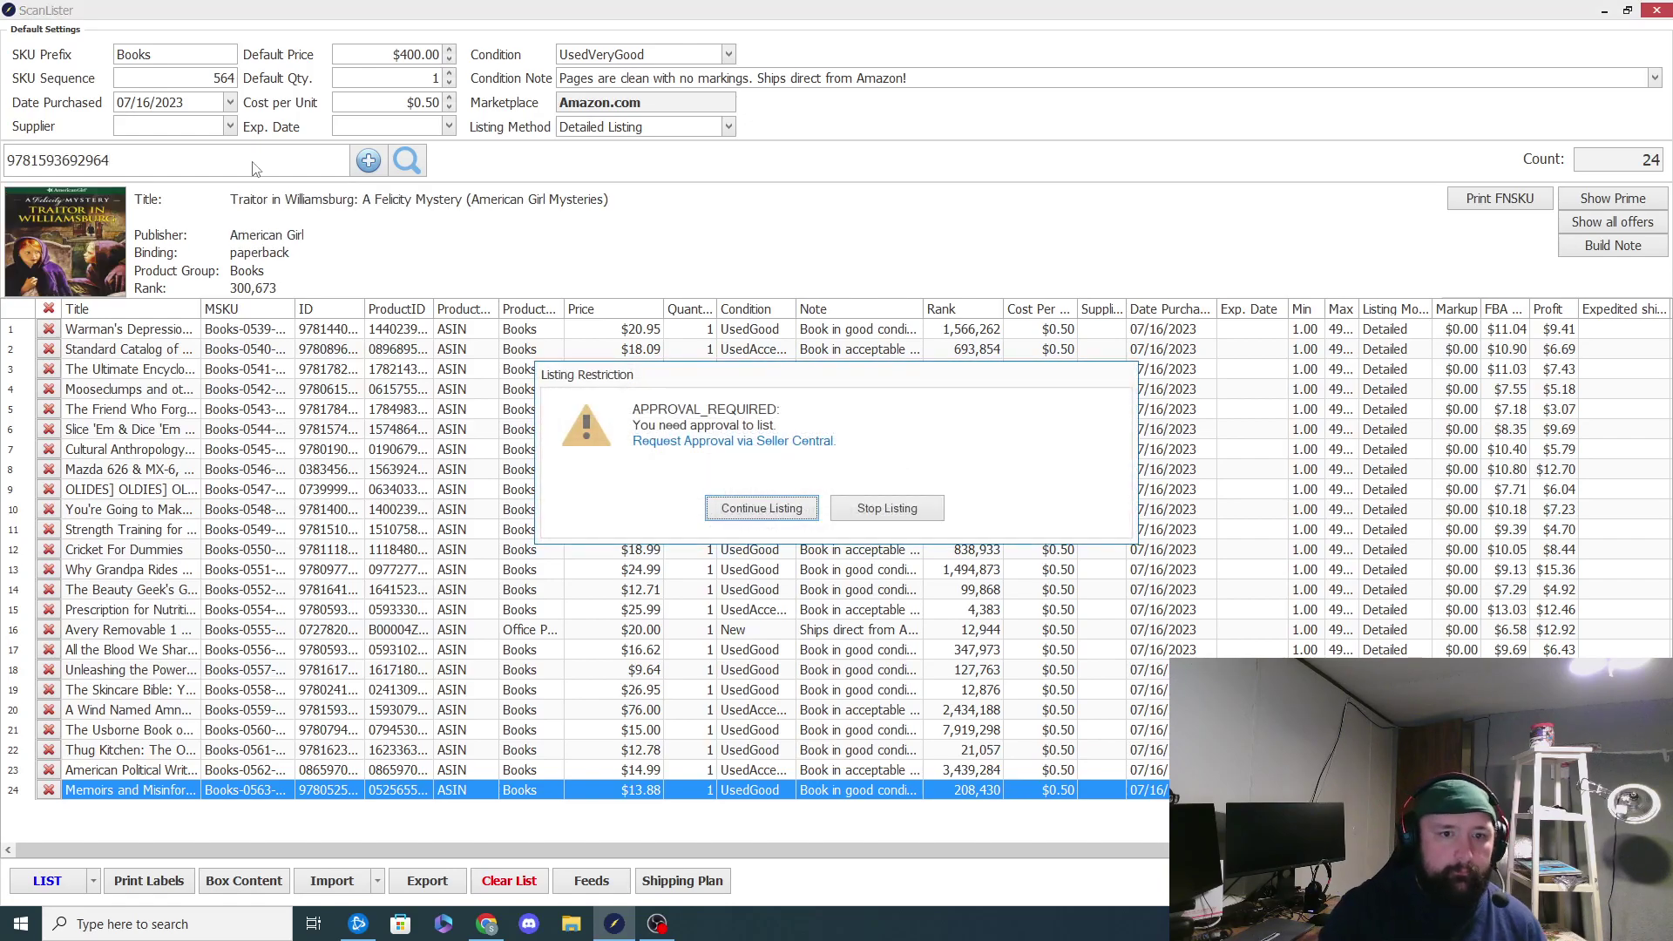
{"action": "left_click", "coordinate": [641, 443]}
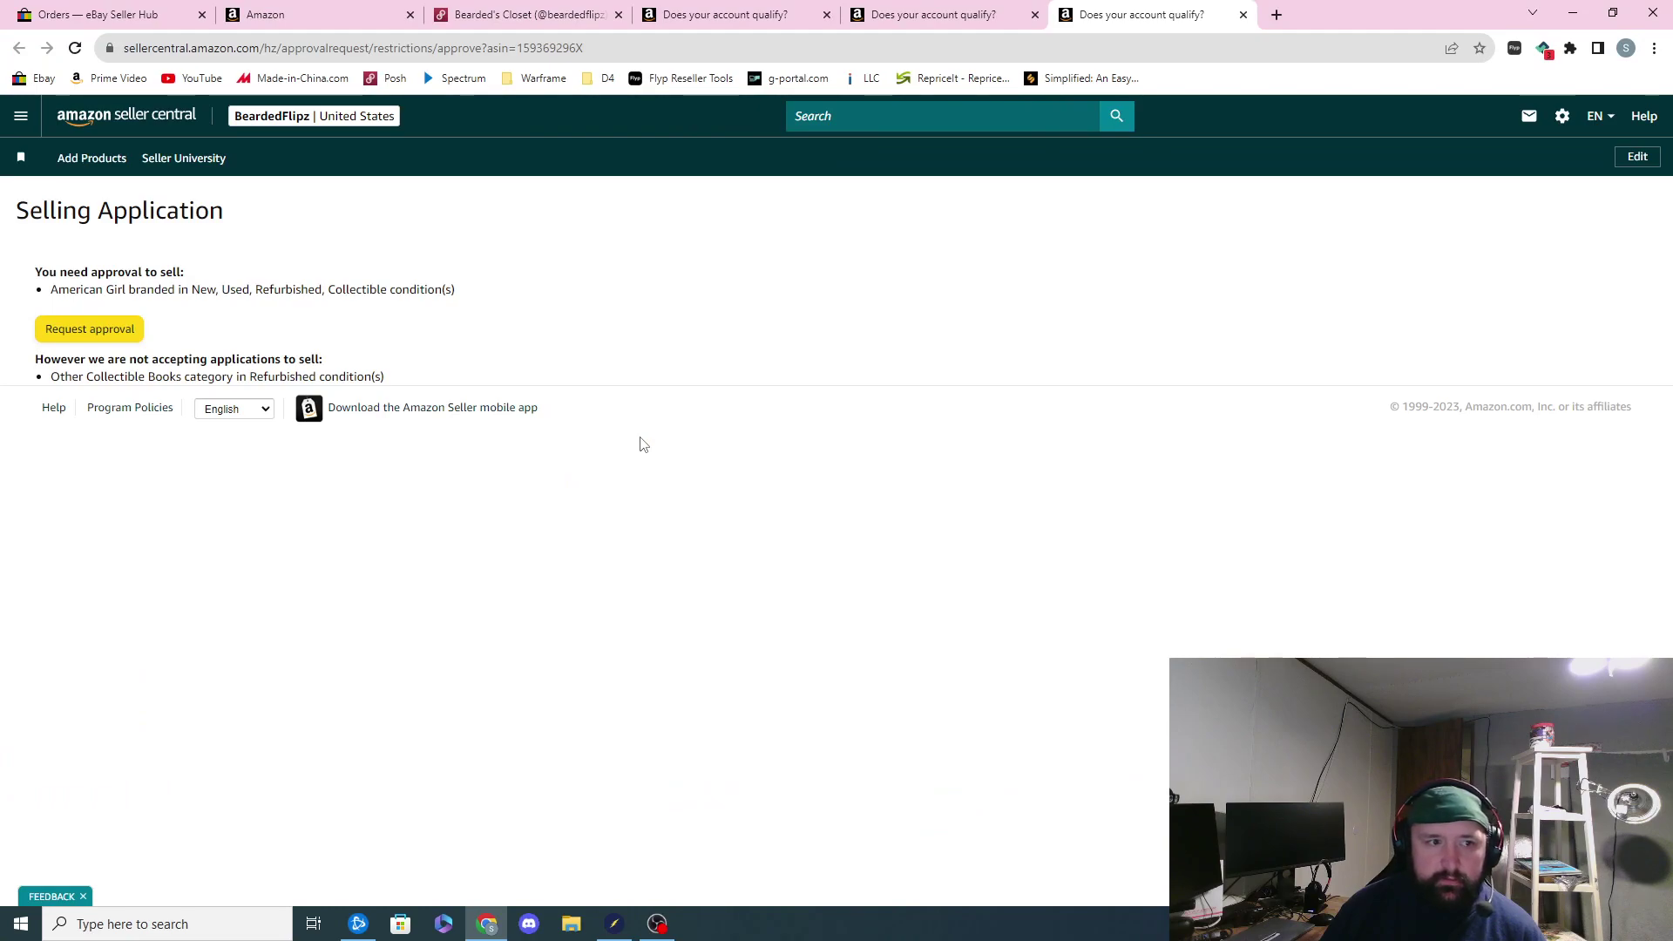
Step: Start the American Girl brand application and focus its contact e-mail field
{"action": "left_click", "coordinate": [119, 338]}
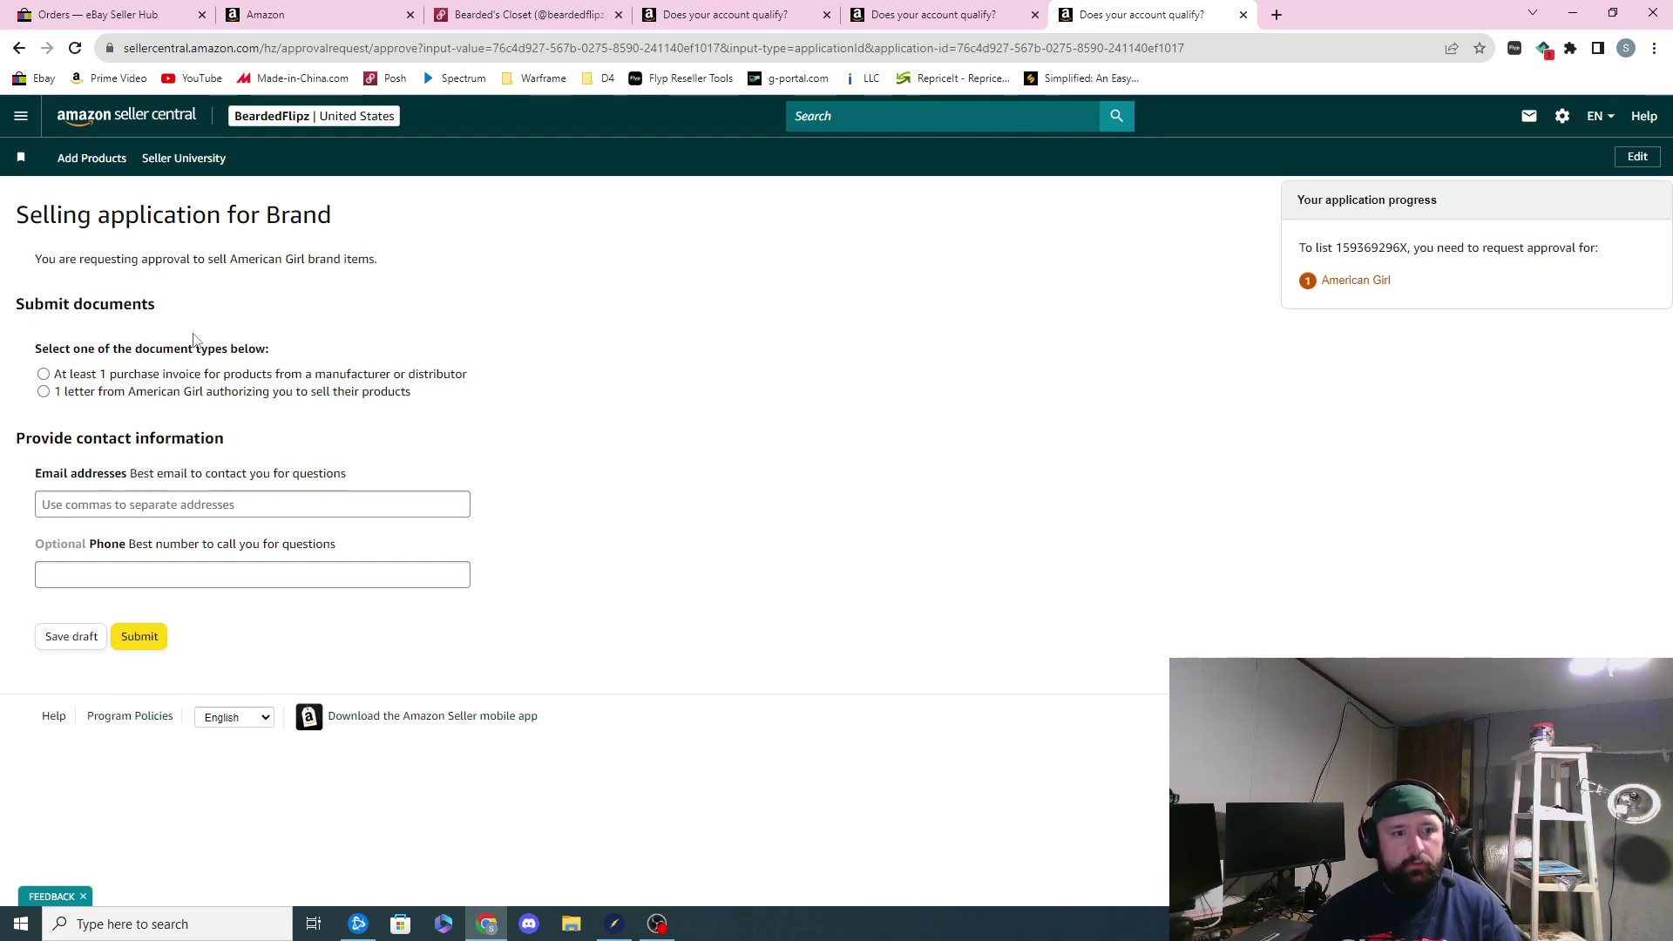
{"action": "left_click", "coordinate": [113, 504]}
Step: Choose 'At least 1 purchase invoice', review the invoice requirements, then close the American Girl tab
{"action": "left_click", "coordinate": [45, 376]}
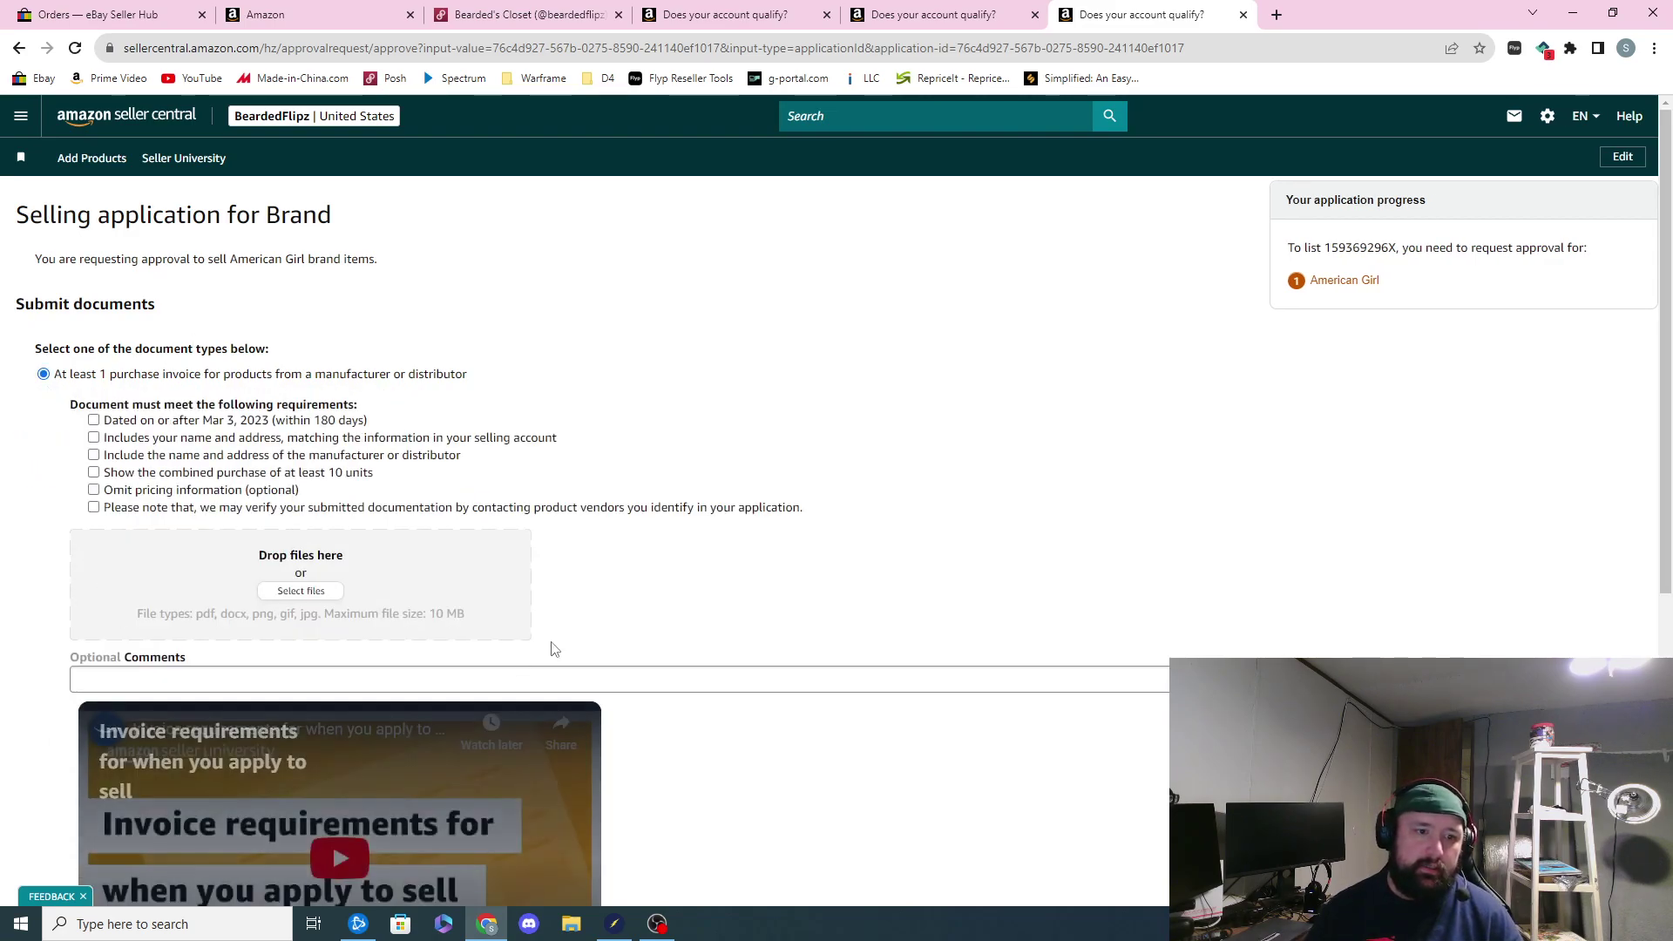
{"action": "scroll", "coordinate": [555, 649], "scroll_direction": "down", "scroll_amount": 1}
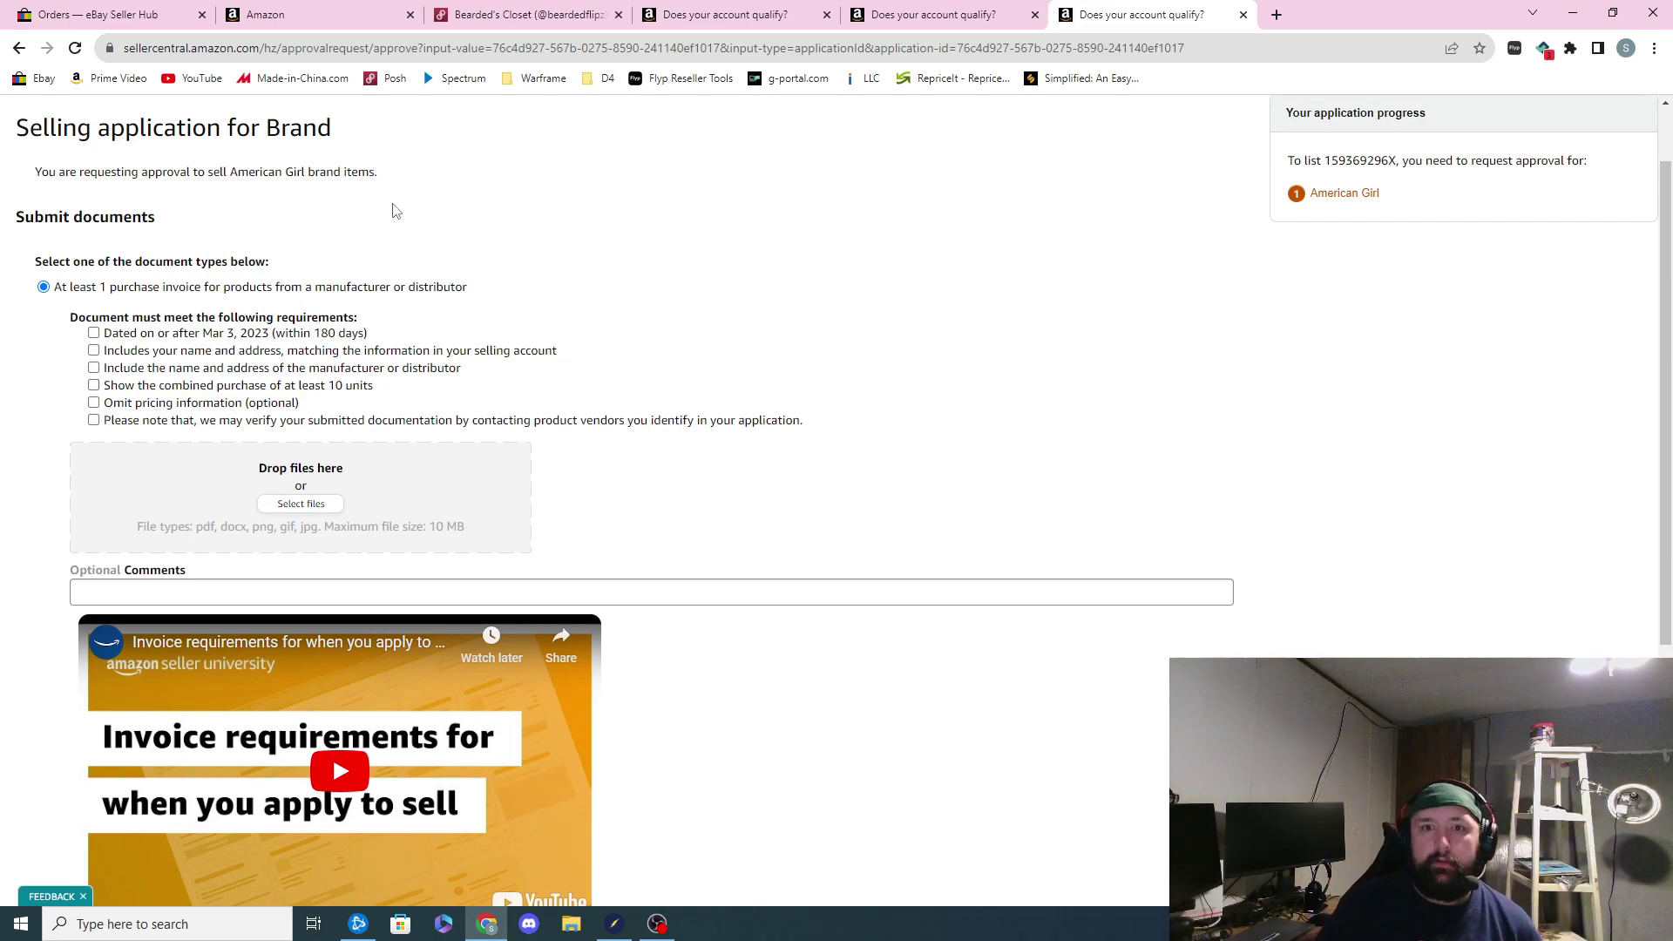
{"action": "left_click", "coordinate": [1243, 15]}
{"action": "left_click", "coordinate": [1035, 14]}
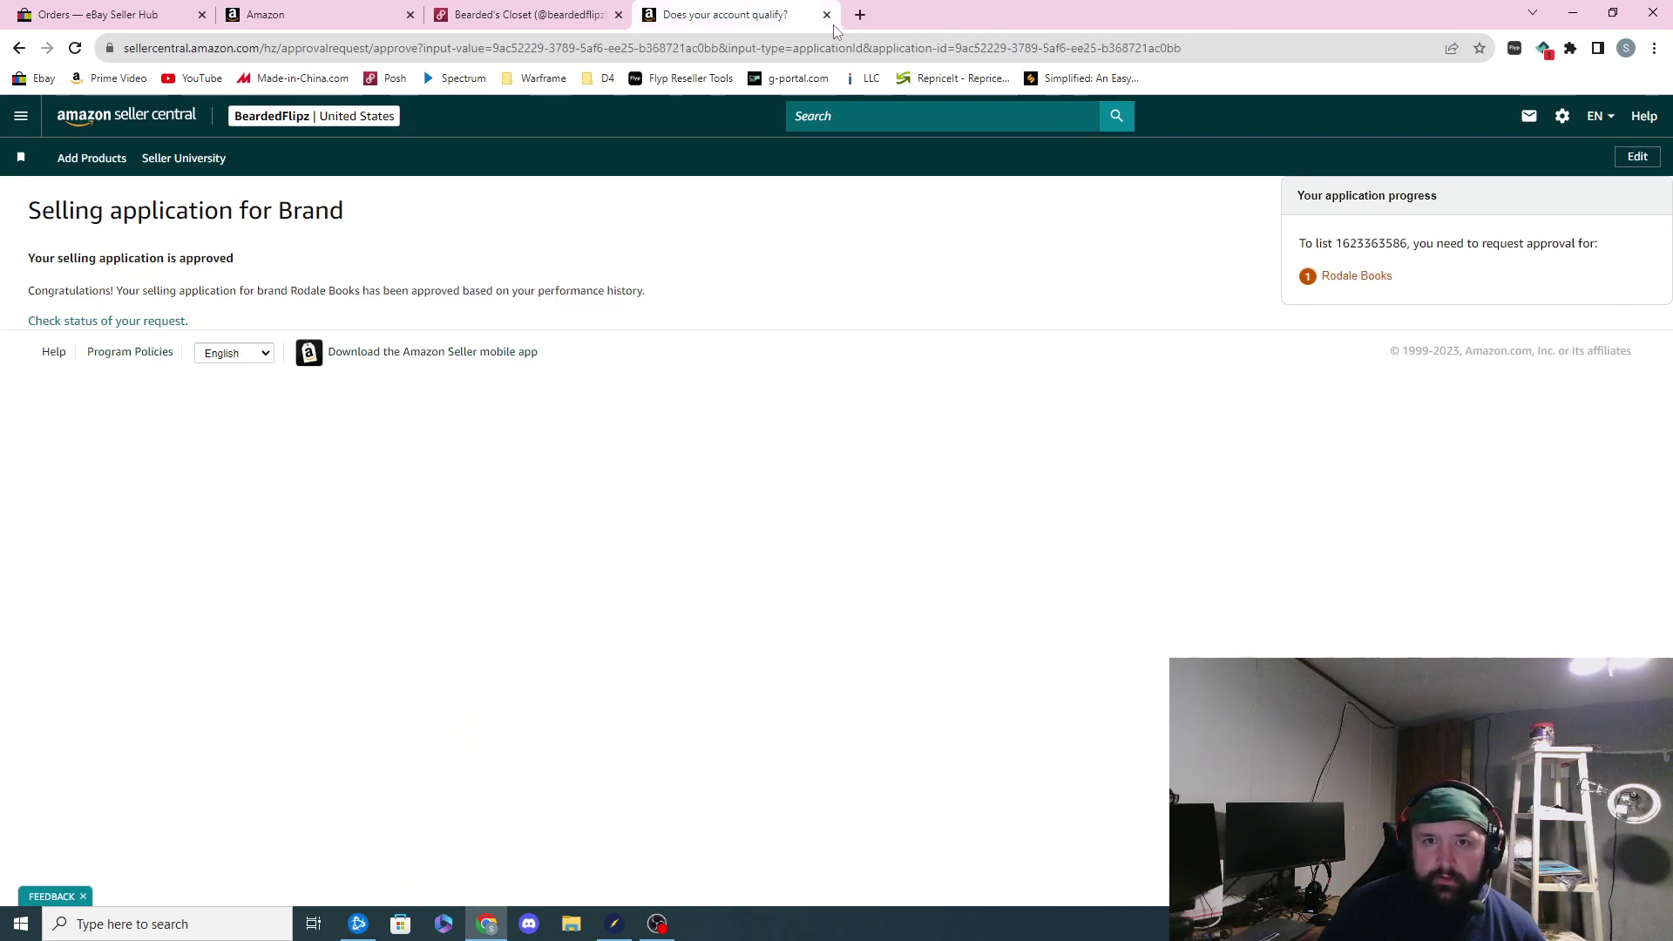
{"action": "key", "text": "ctrl+shift+Tab"}
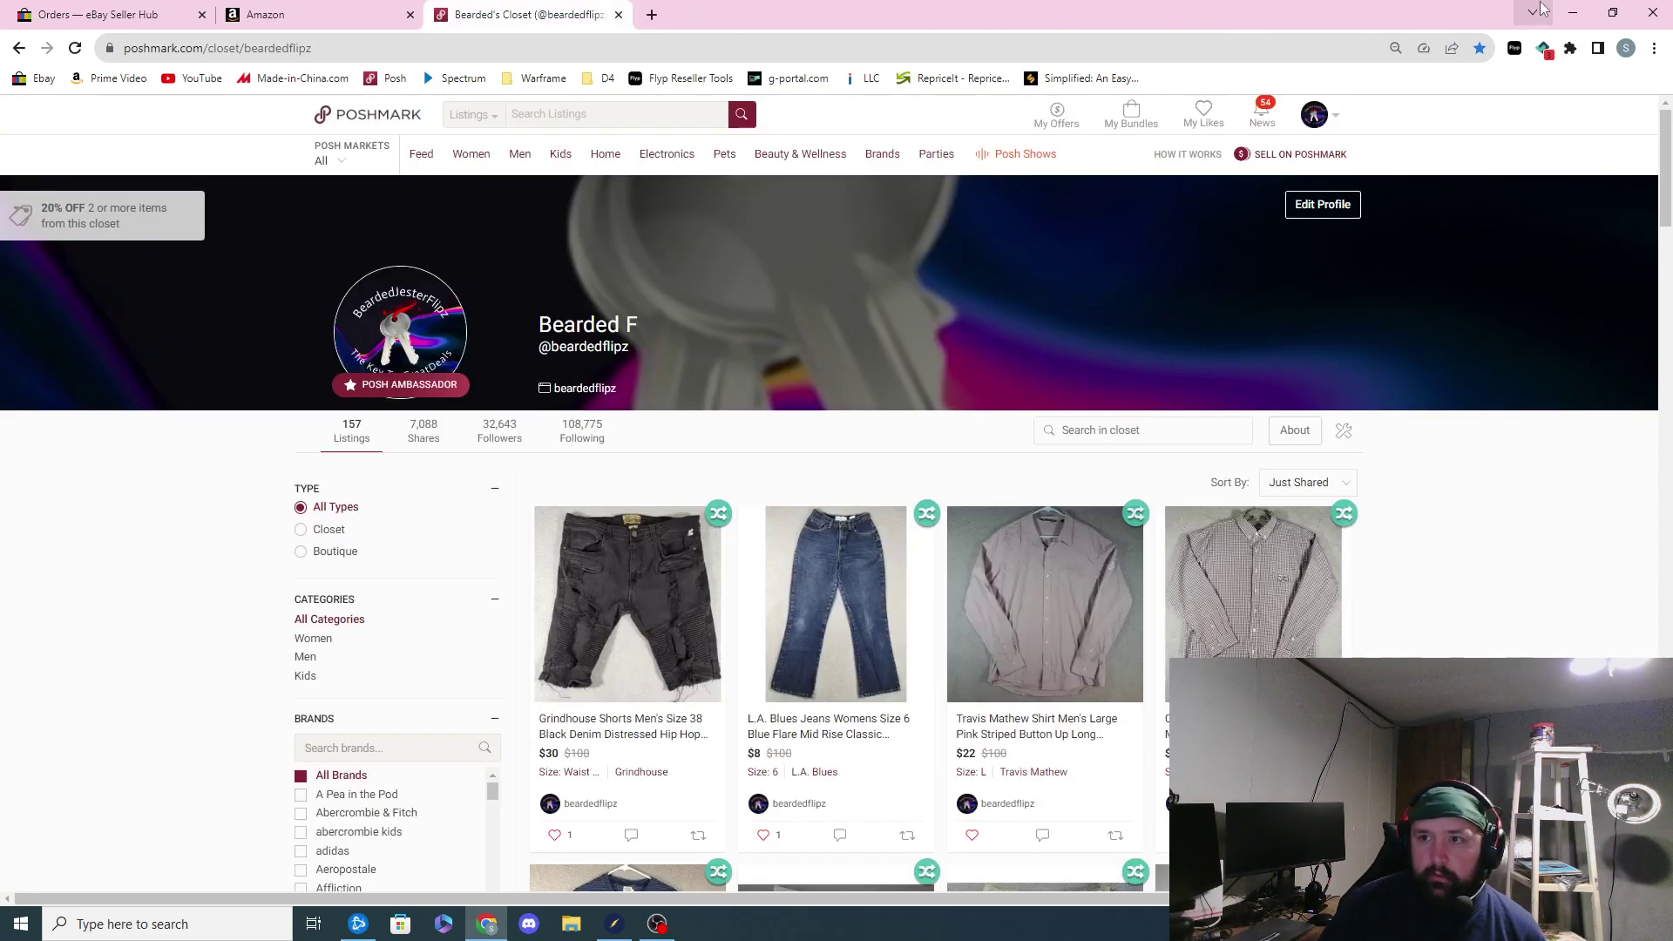
{"action": "key", "text": "alt+Tab"}
{"action": "left_click", "coordinate": [887, 510]}
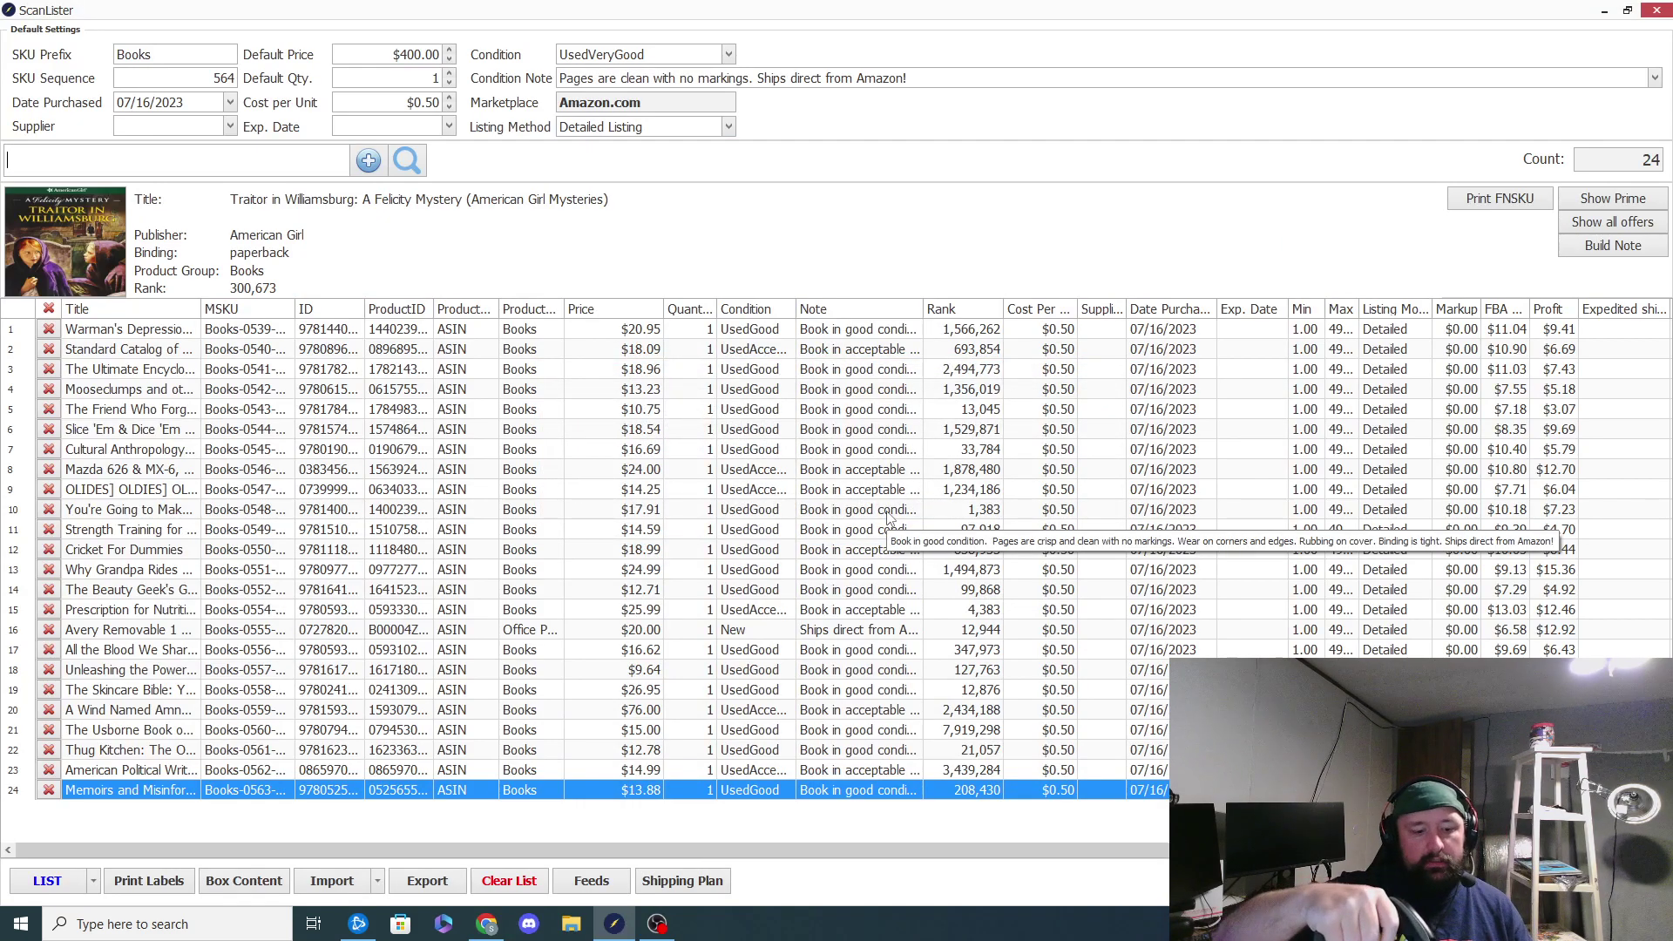
{"action": "type", "text": "9781578565078"}
{"action": "key", "text": "Return"}
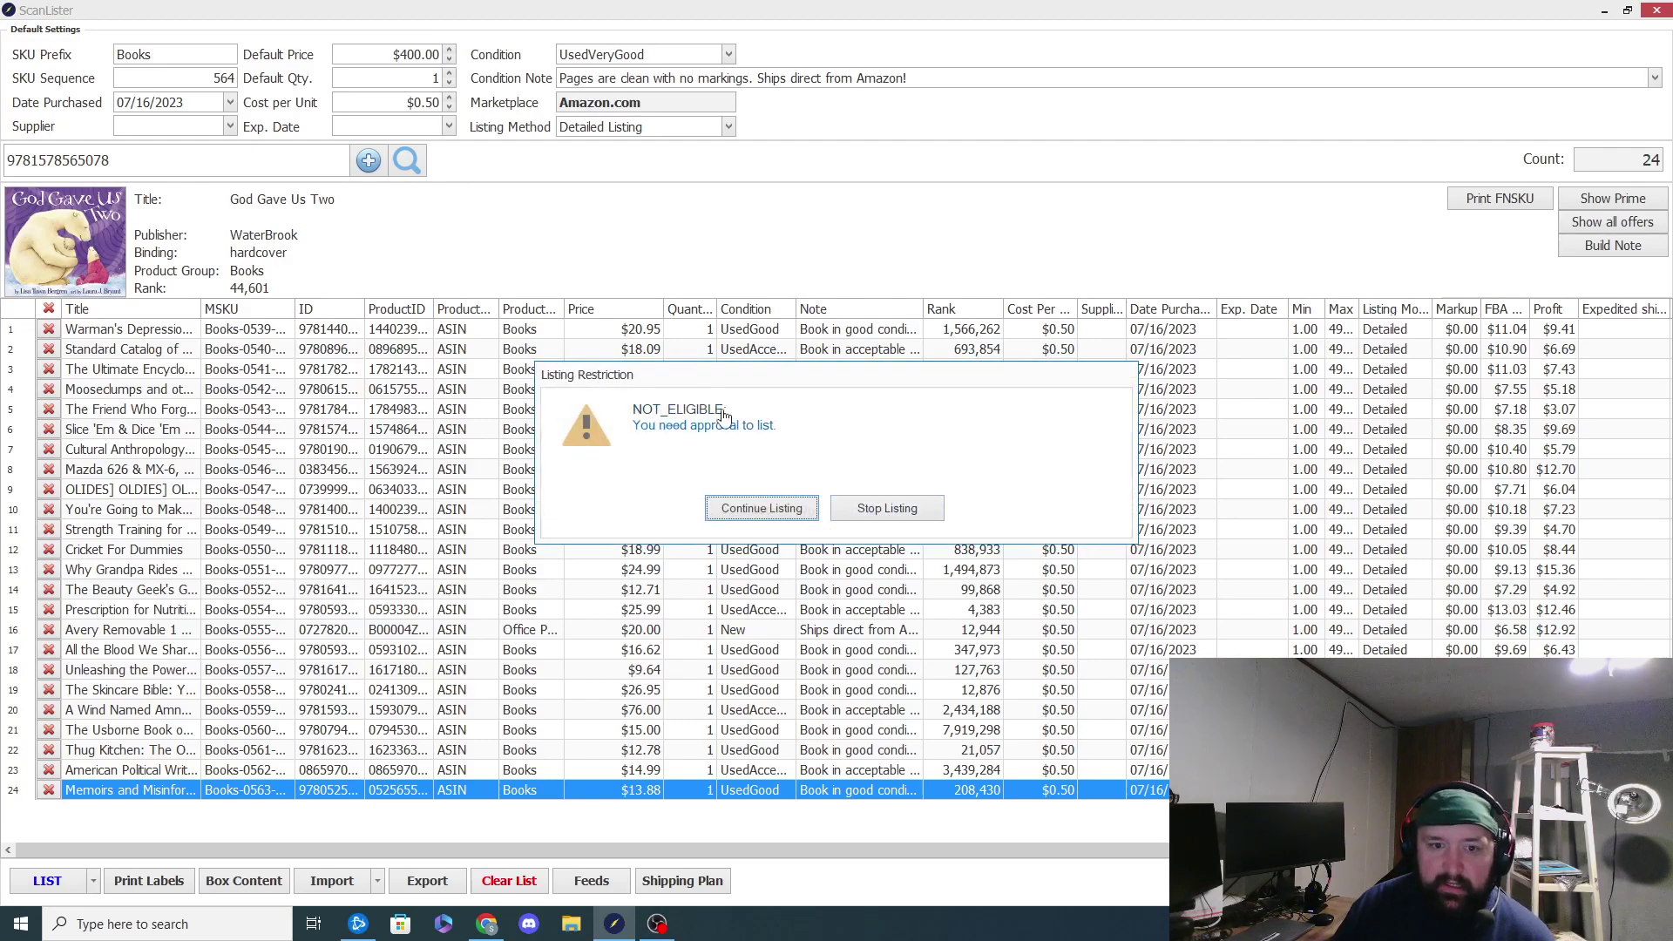
Step: Check God Gave Us Two's restriction and limitations in Seller Central, then close the search tab
{"action": "left_click", "coordinate": [766, 427]}
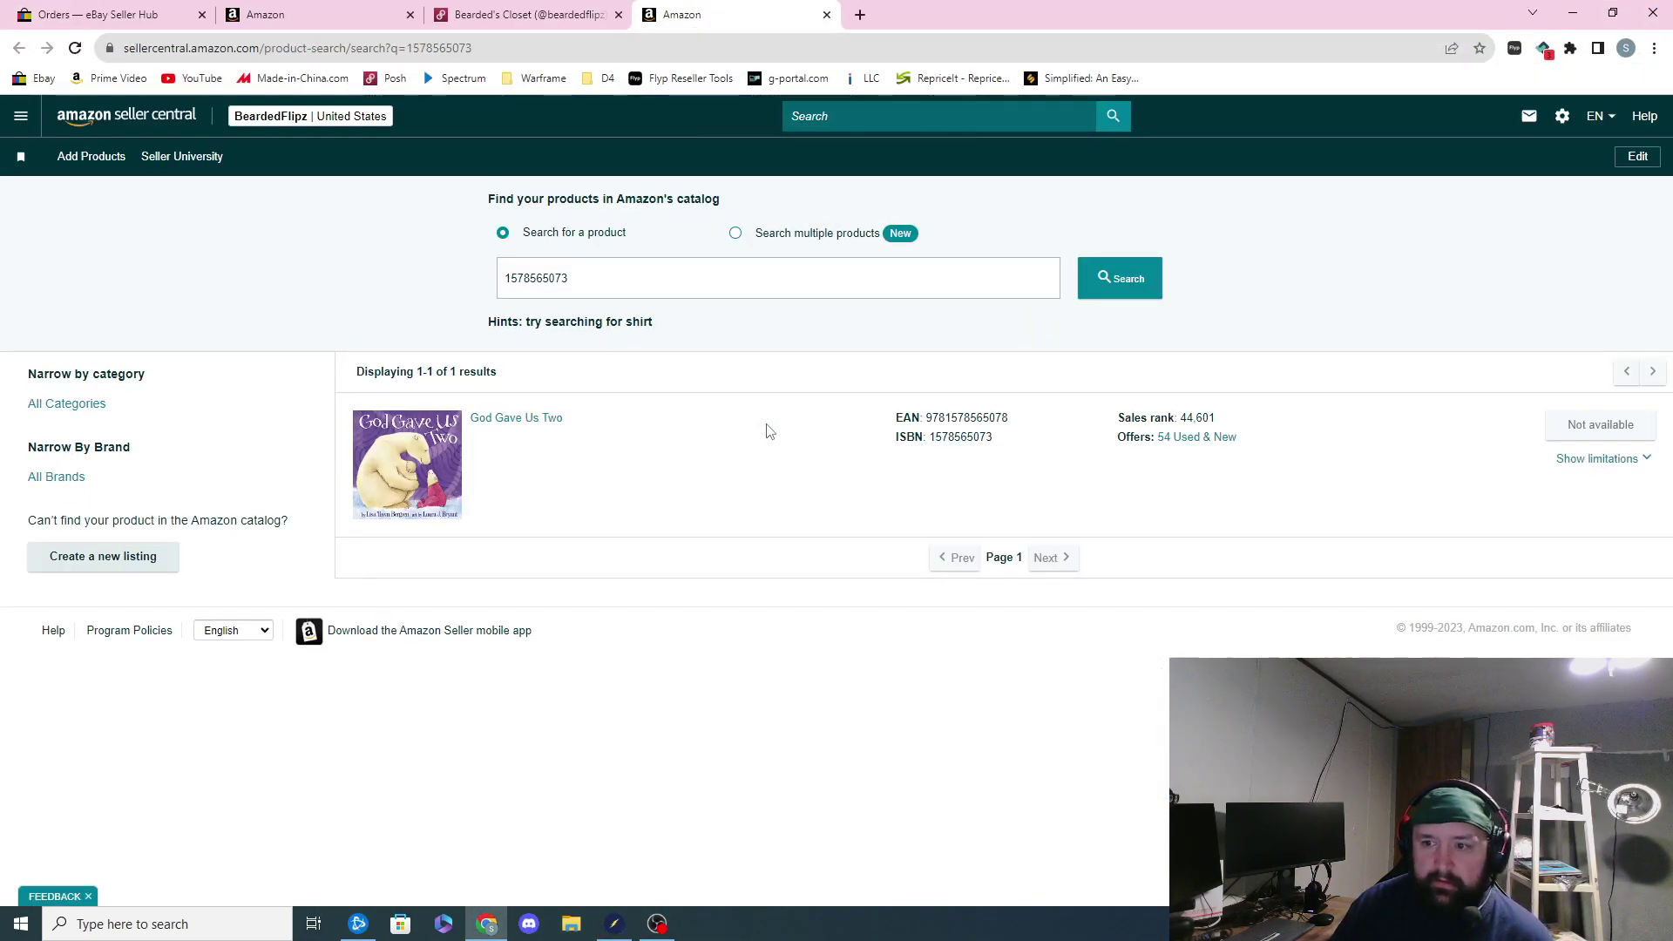
{"action": "left_click", "coordinate": [1649, 465]}
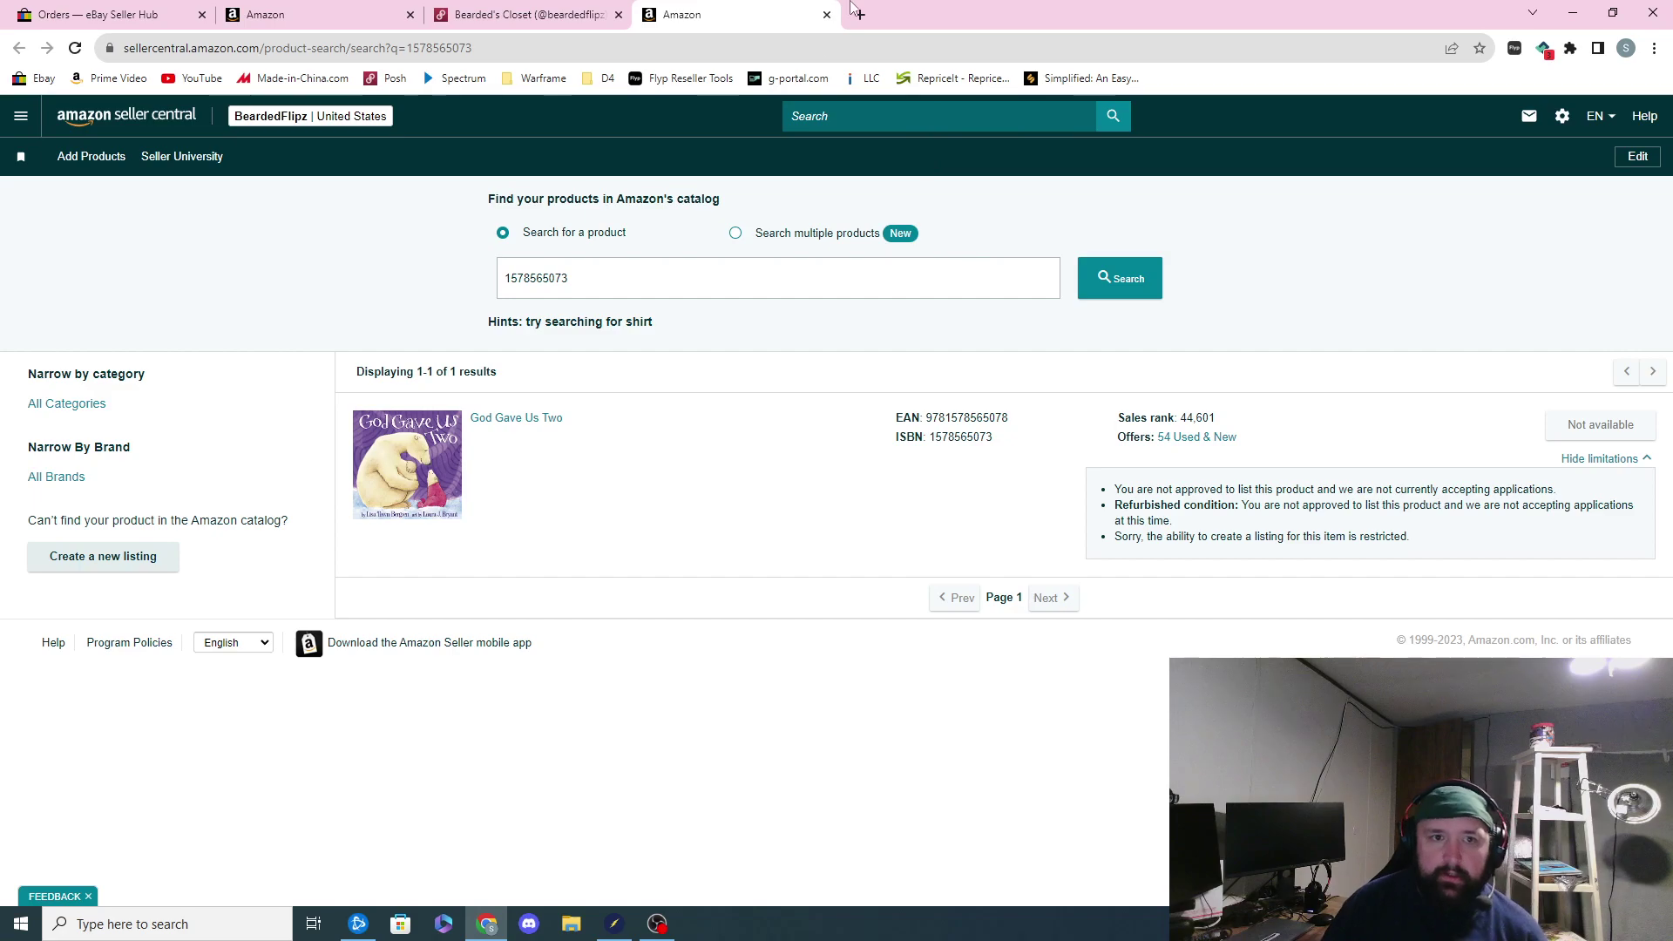
{"action": "left_click", "coordinate": [826, 15]}
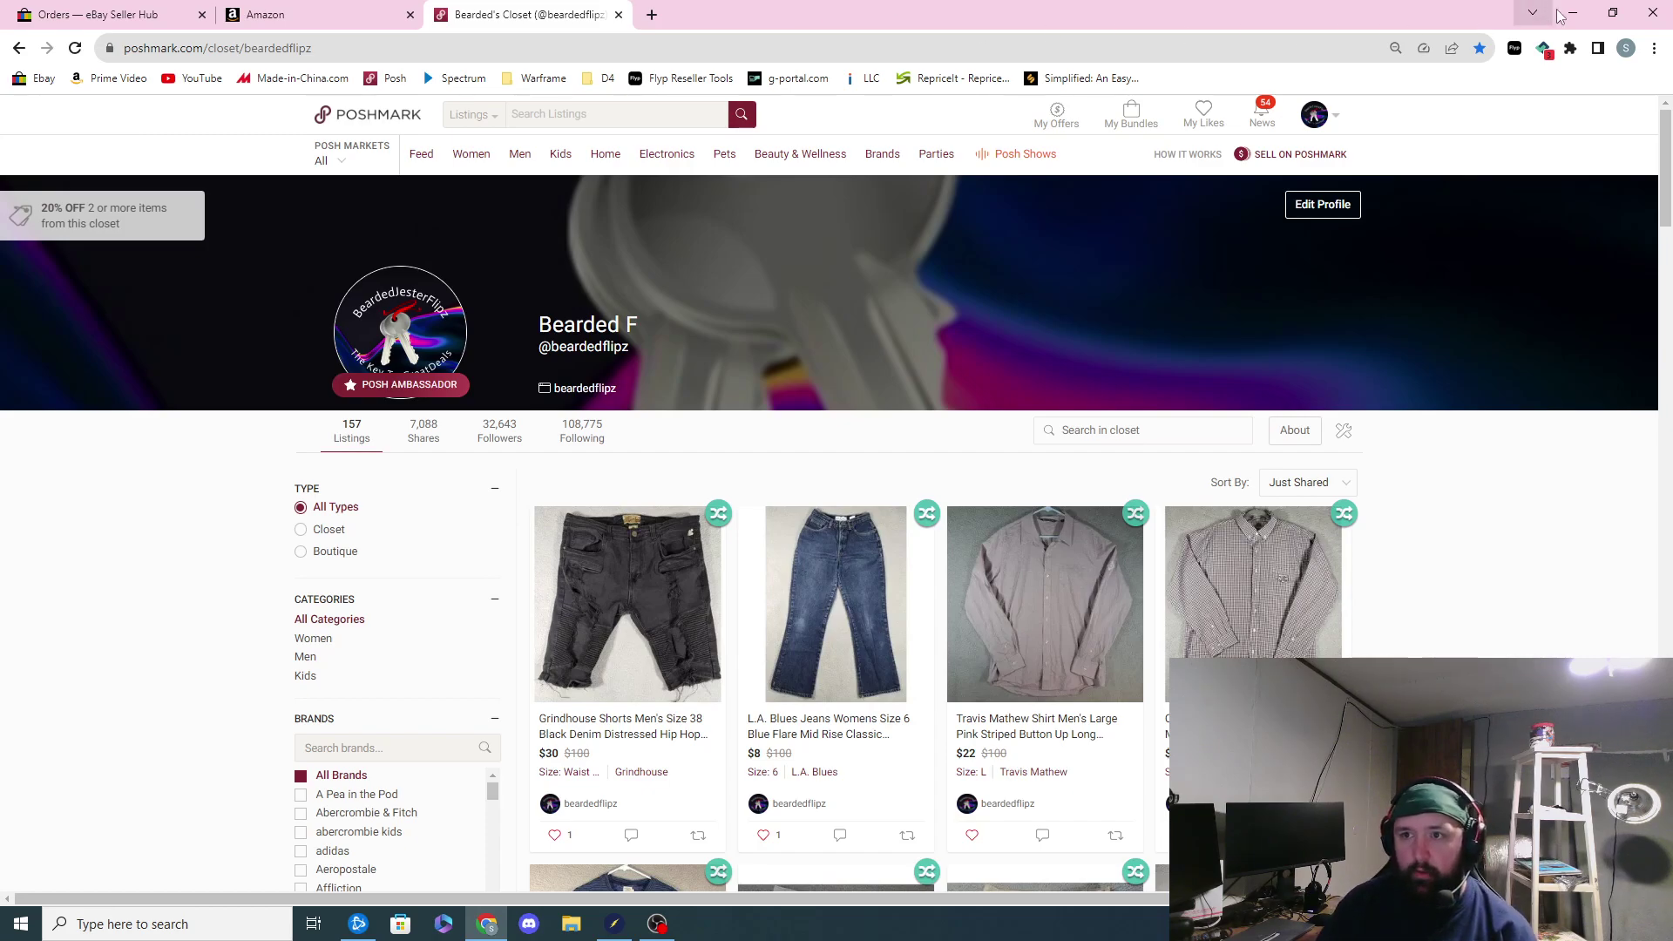
{"action": "left_click", "coordinate": [1573, 13]}
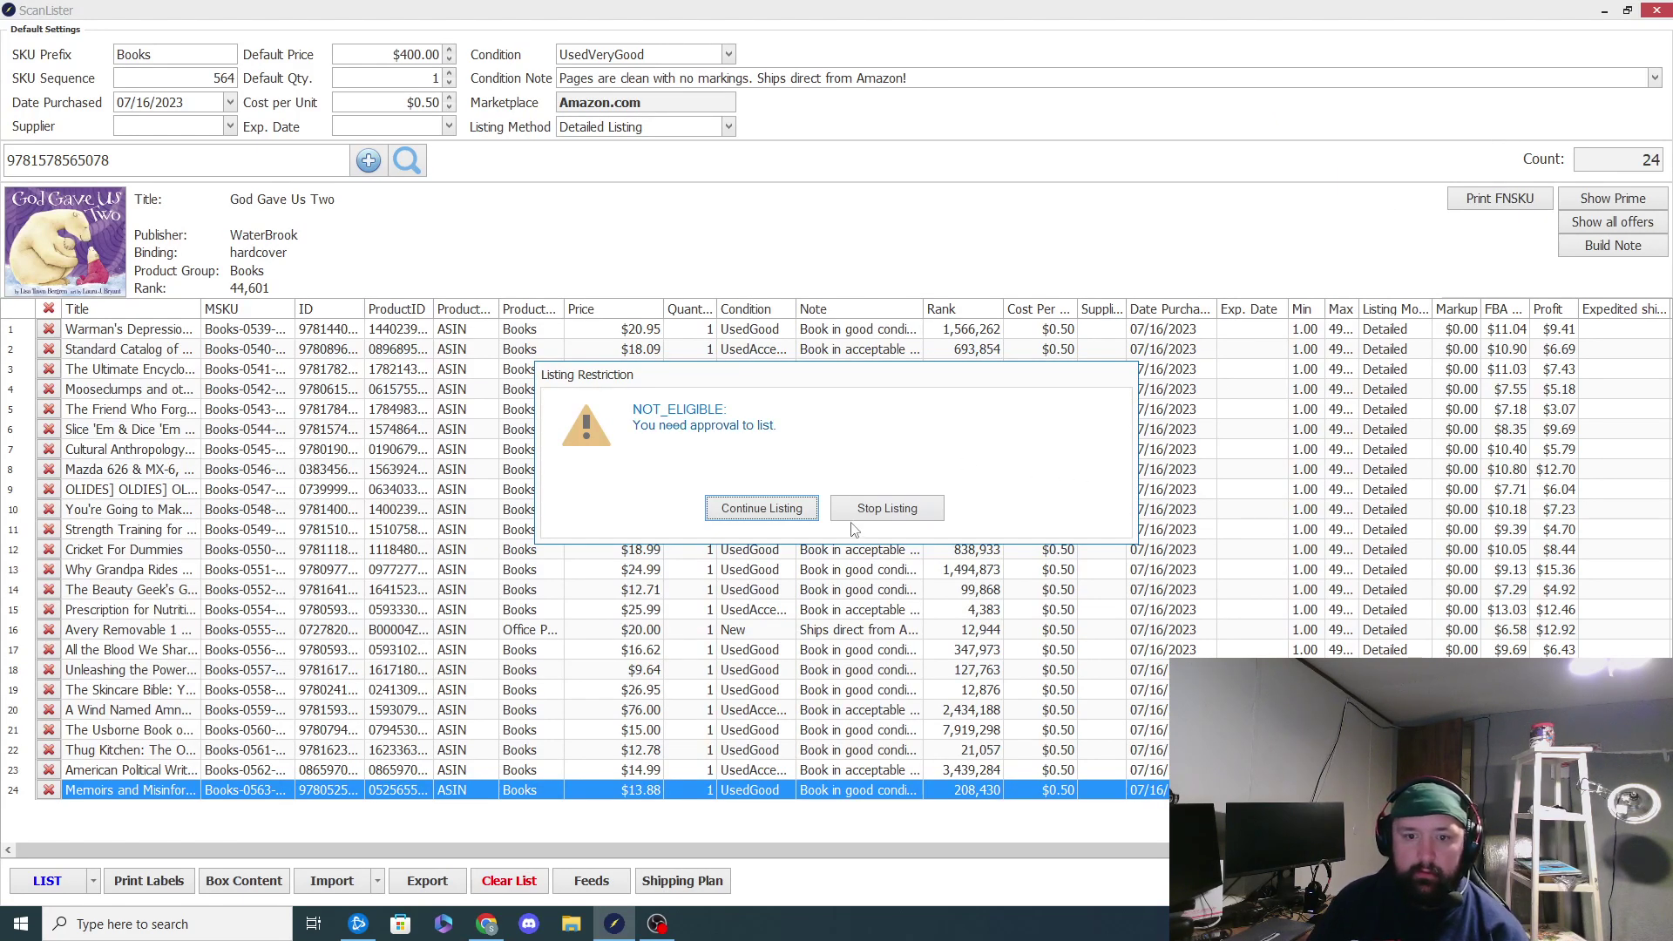
{"action": "left_click", "coordinate": [887, 515]}
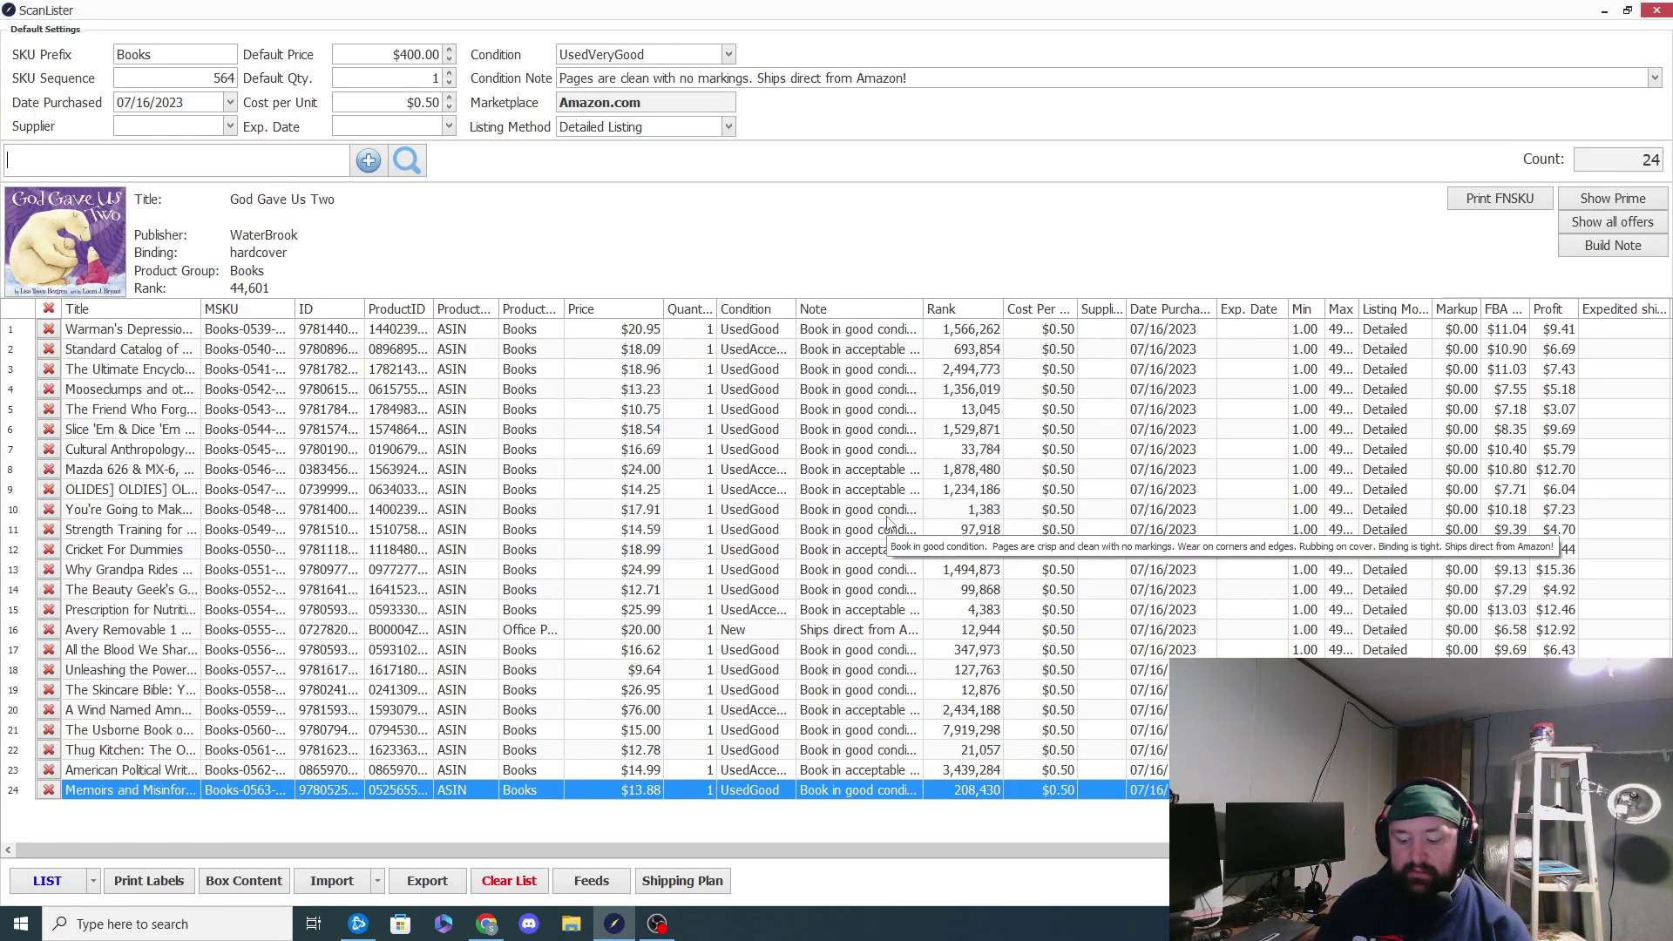
{"action": "type", "text": "9781483384283"}
{"action": "key", "text": "Return"}
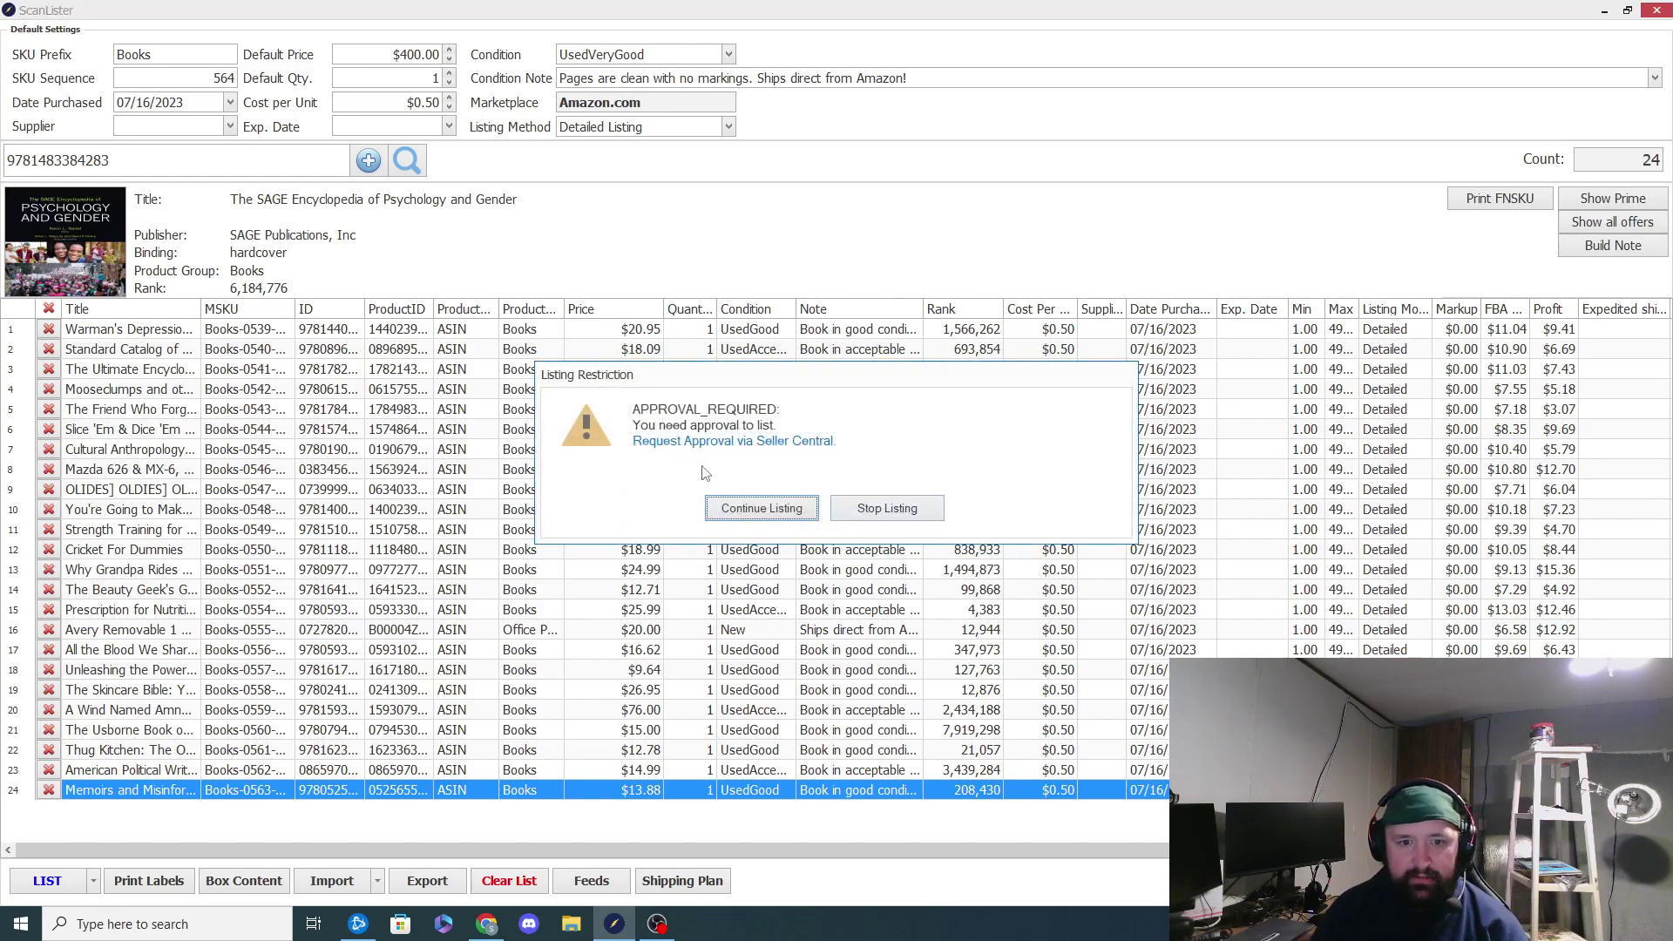
{"action": "left_click", "coordinate": [708, 442]}
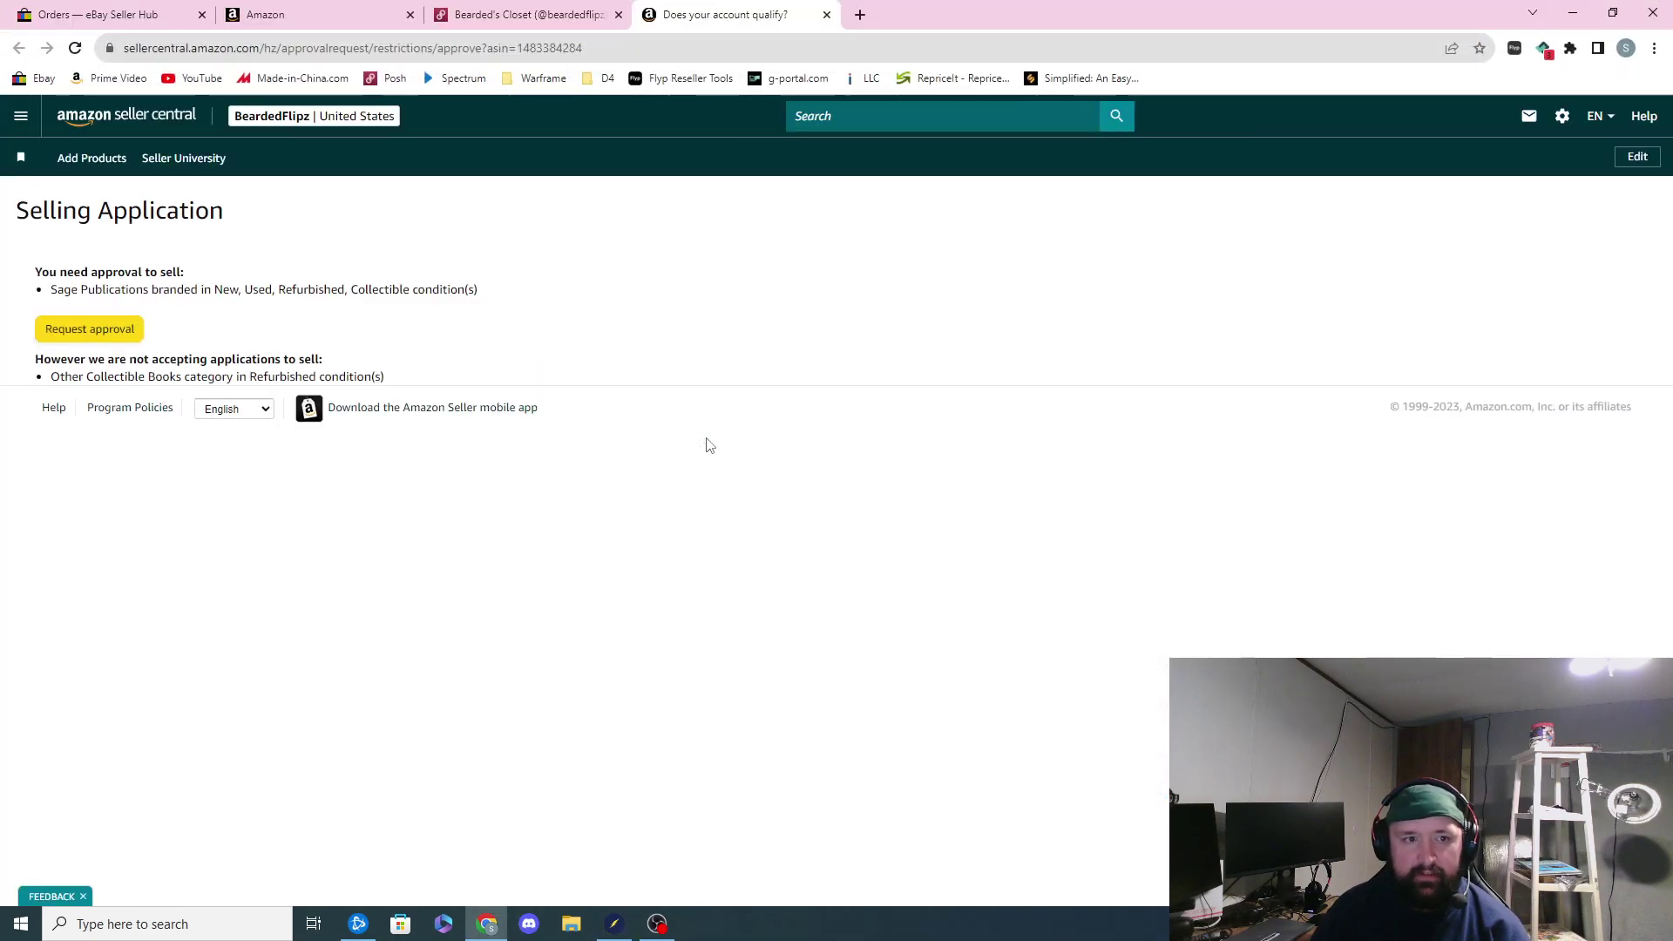
Step: Open the Sage Publications brand application form, then minimize Chrome to return to ScanLister
{"action": "left_click", "coordinate": [88, 327]}
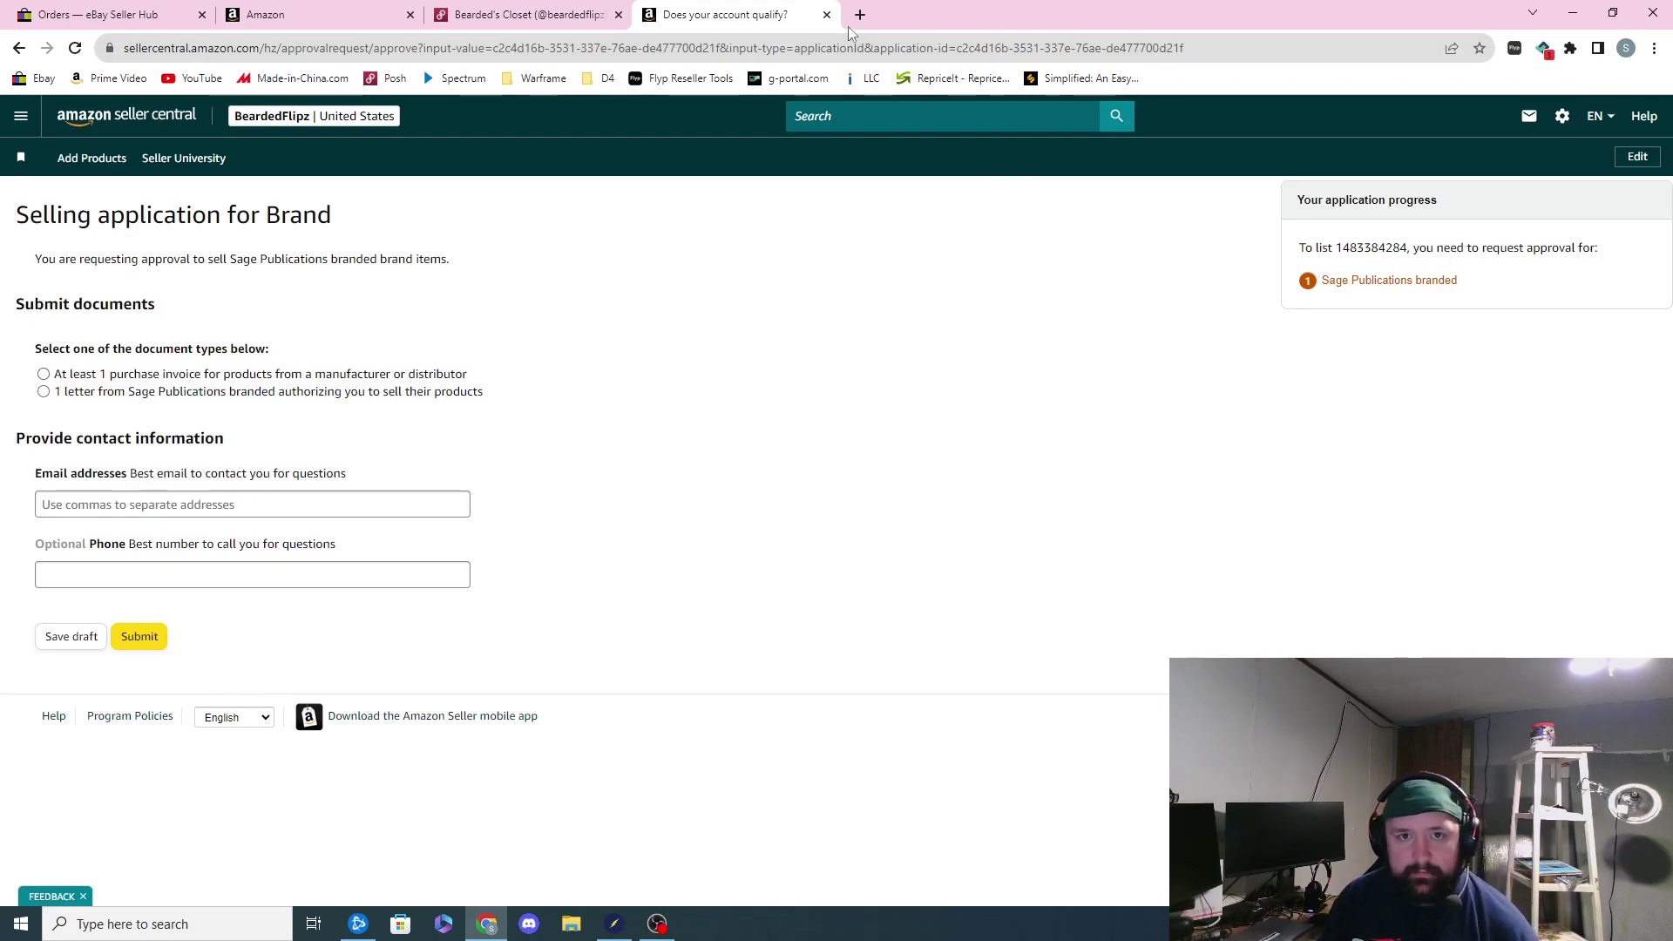
{"action": "left_click", "coordinate": [1573, 12]}
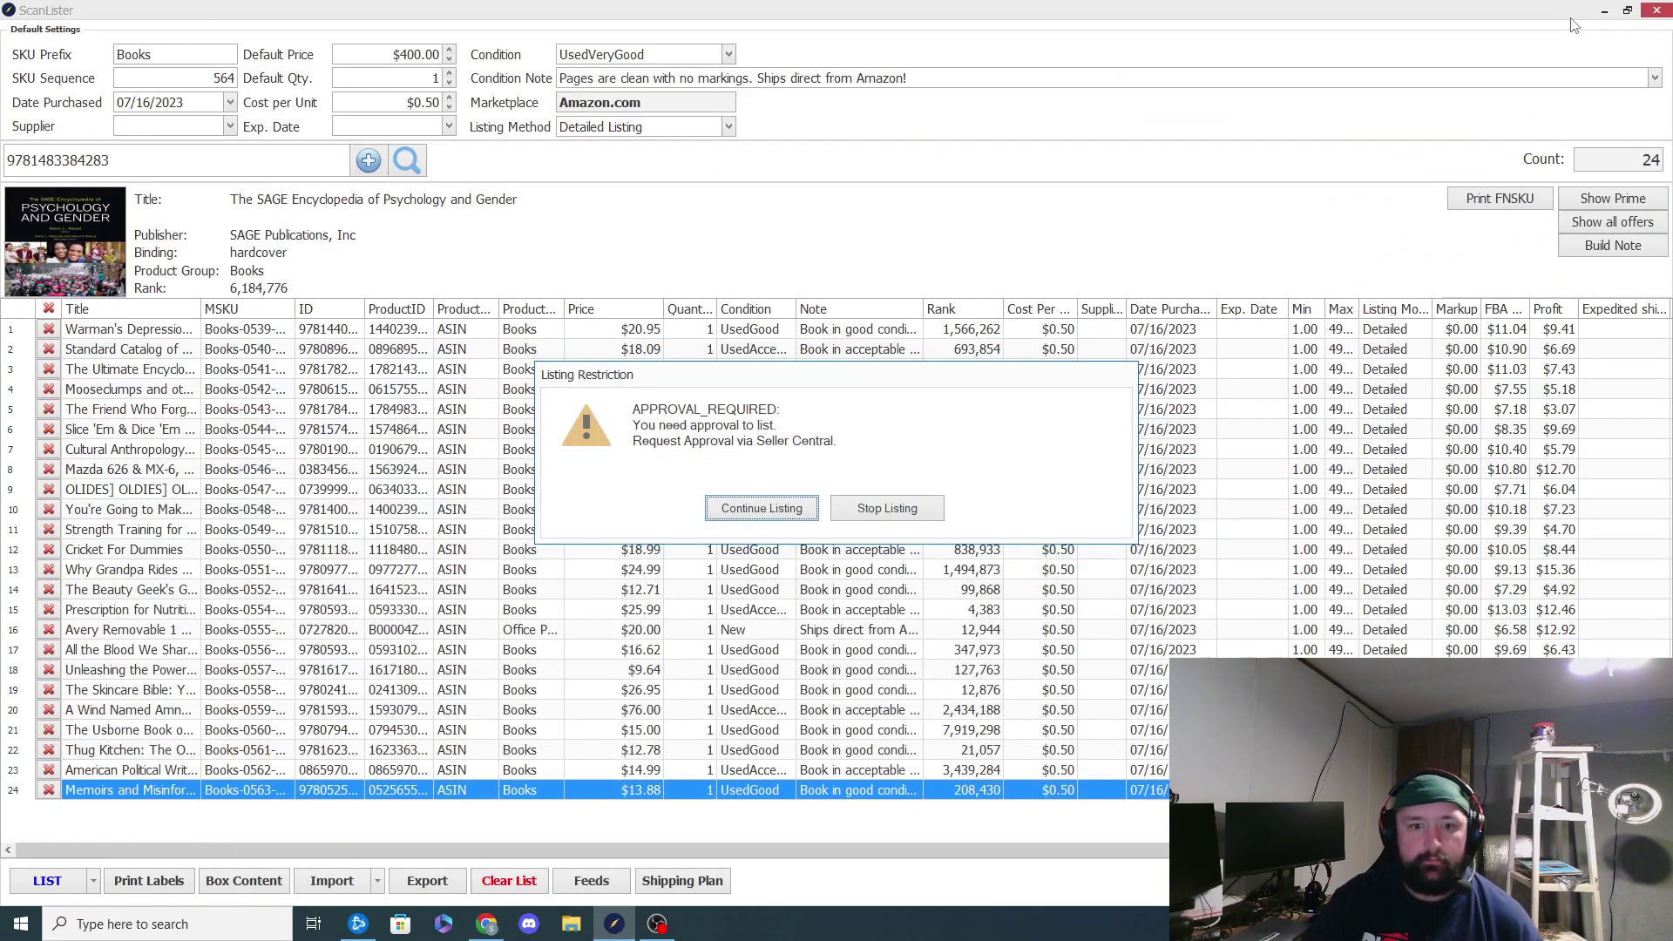
Step: Close the SAGE encyclopedia's approval-required notice with Stop Listing
{"action": "left_click", "coordinate": [871, 513]}
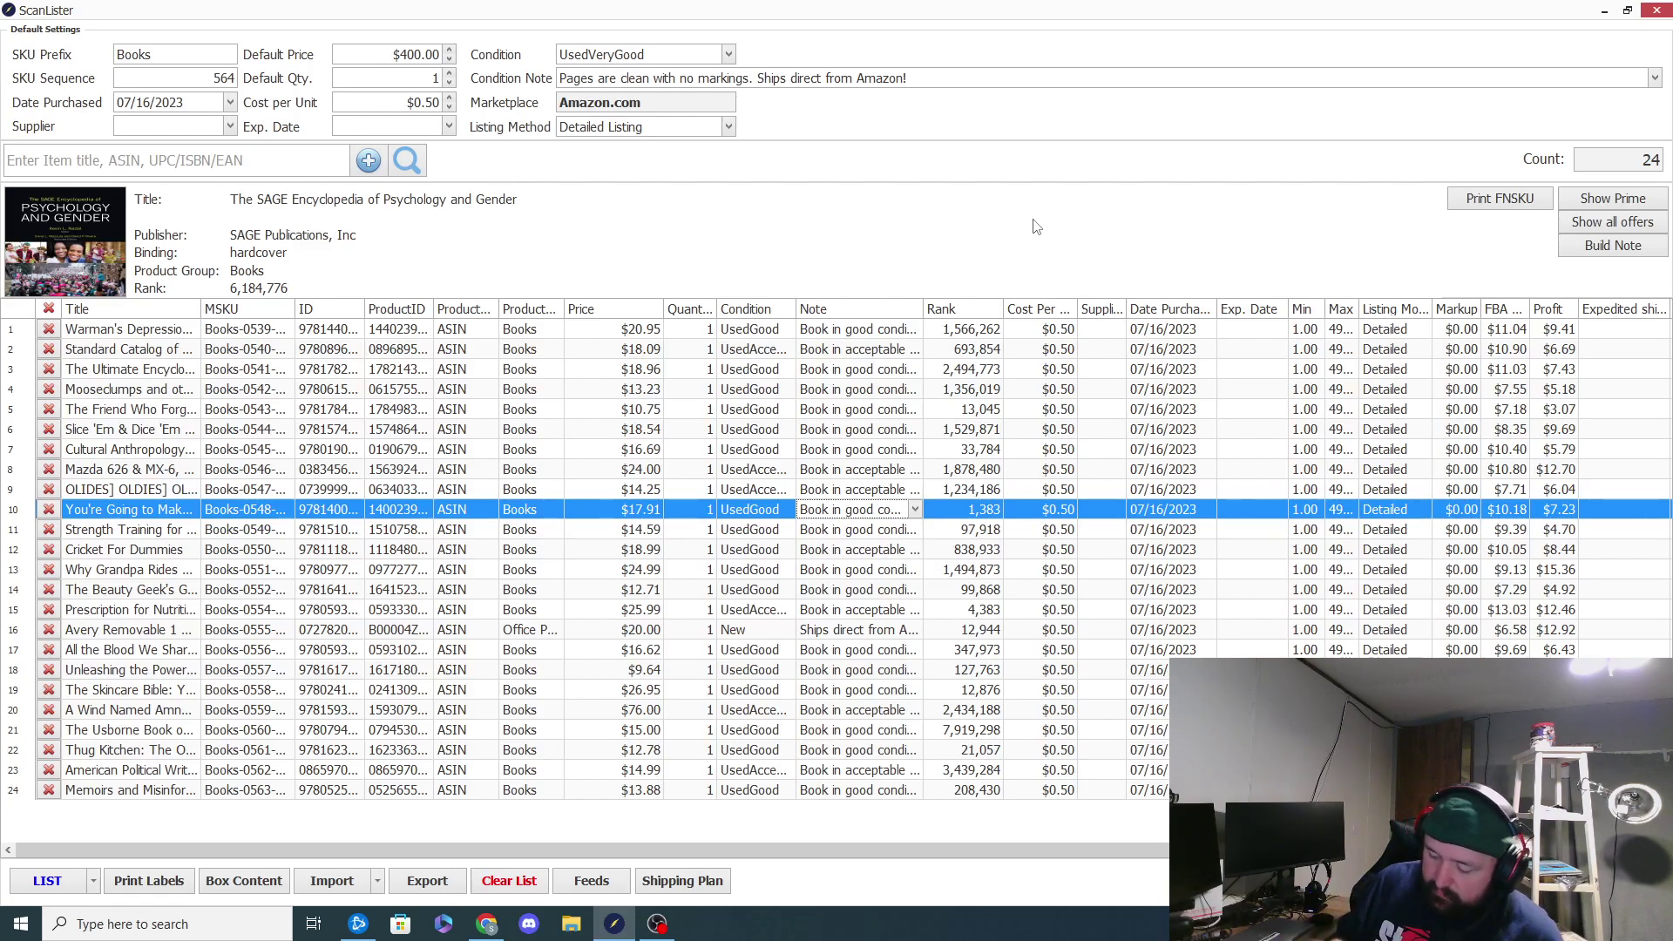
{"action": "type", "text": "9780195392432"}
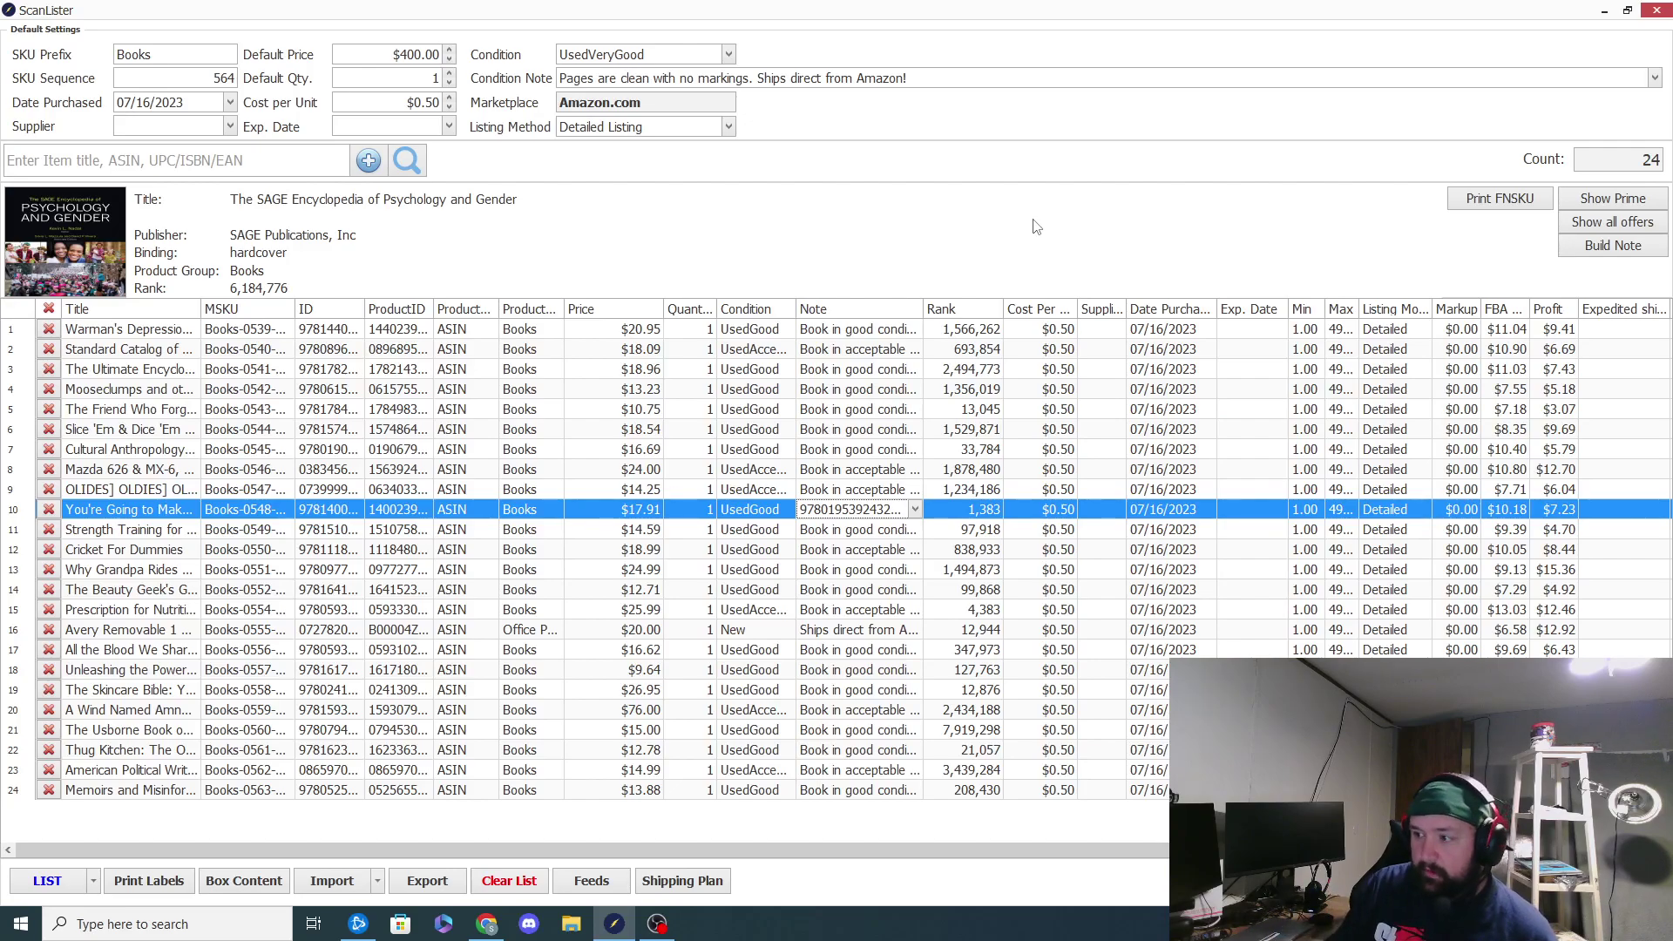
{"action": "left_click", "coordinate": [285, 159]}
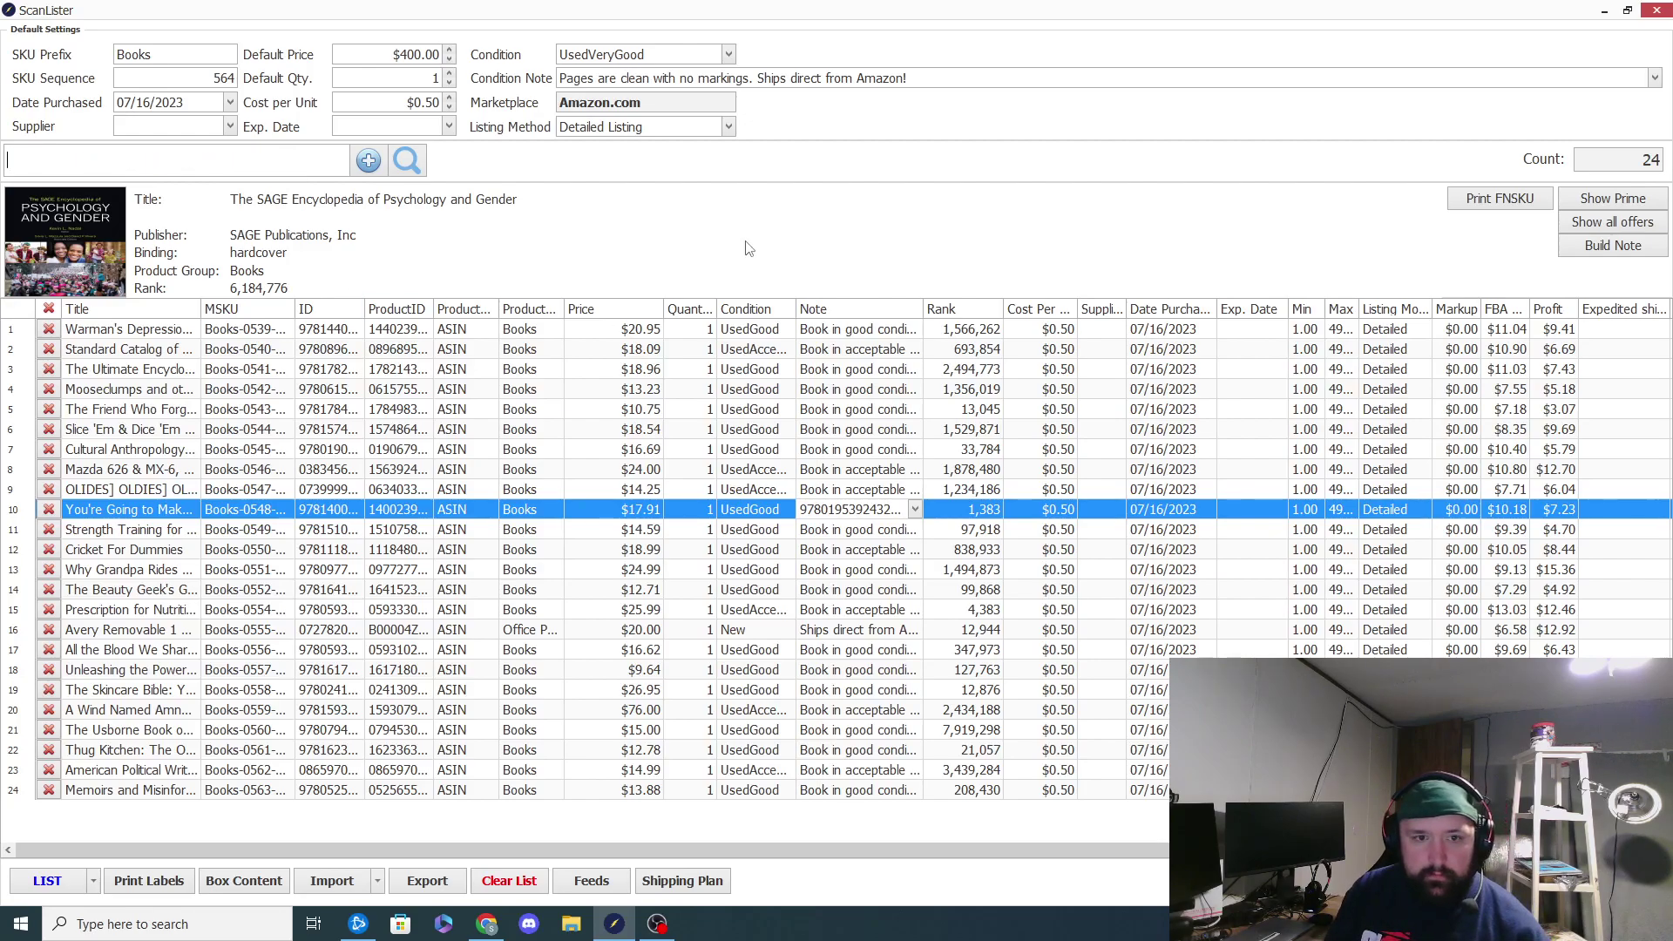
{"action": "left_click", "coordinate": [902, 507]}
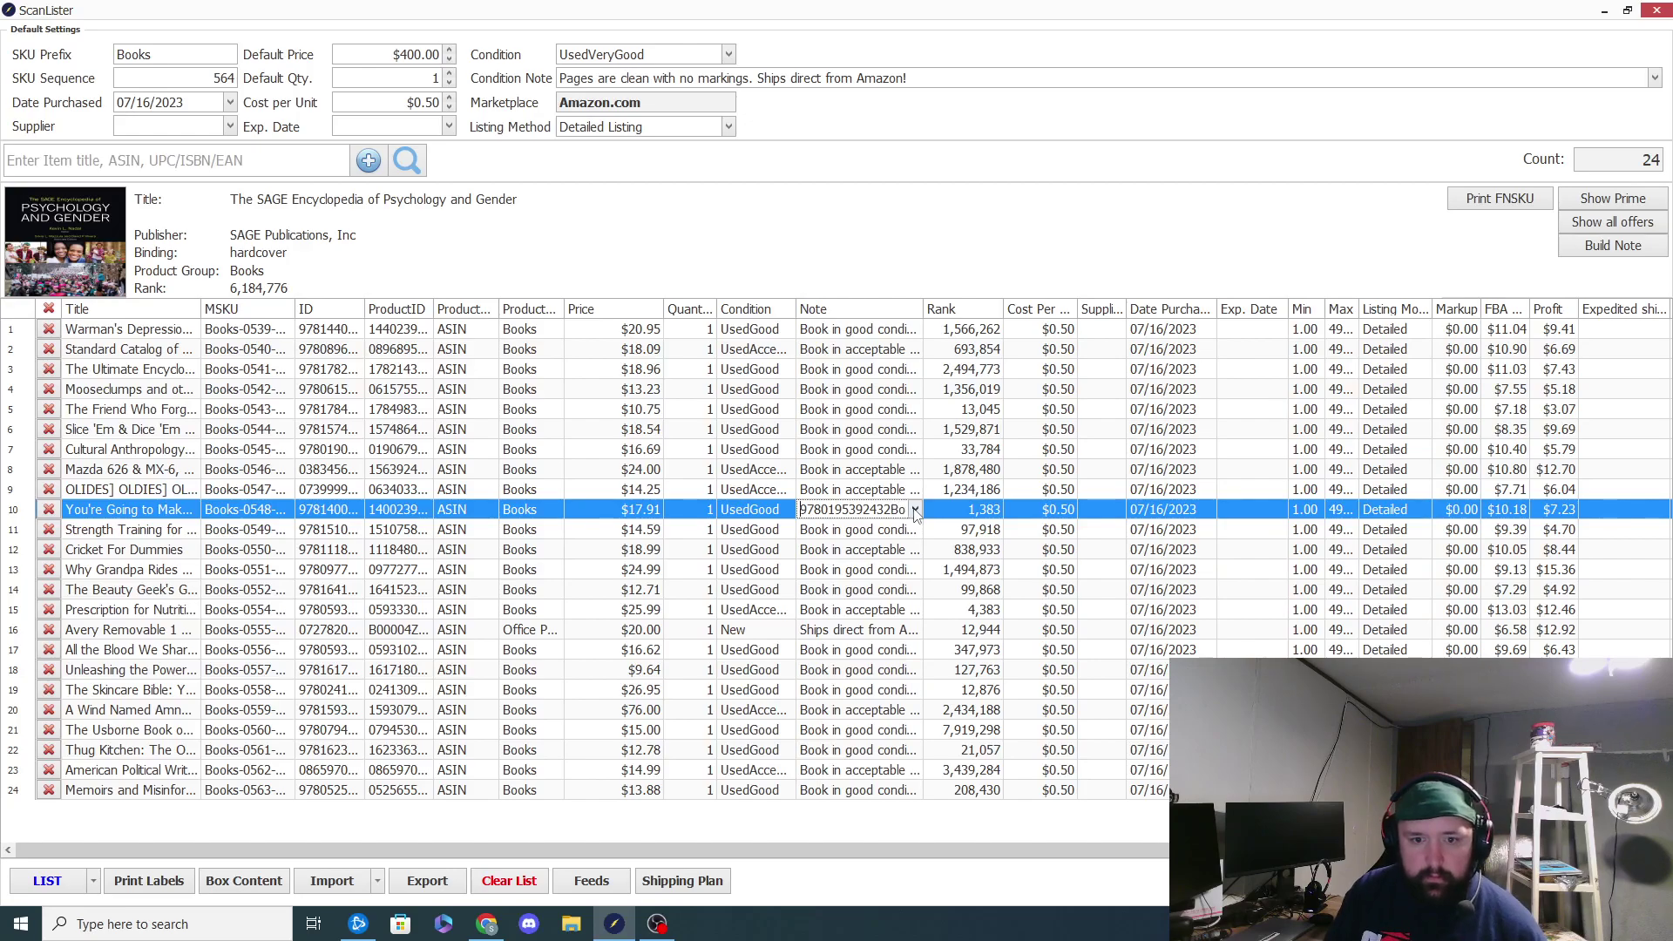
{"action": "left_click", "coordinate": [915, 509]}
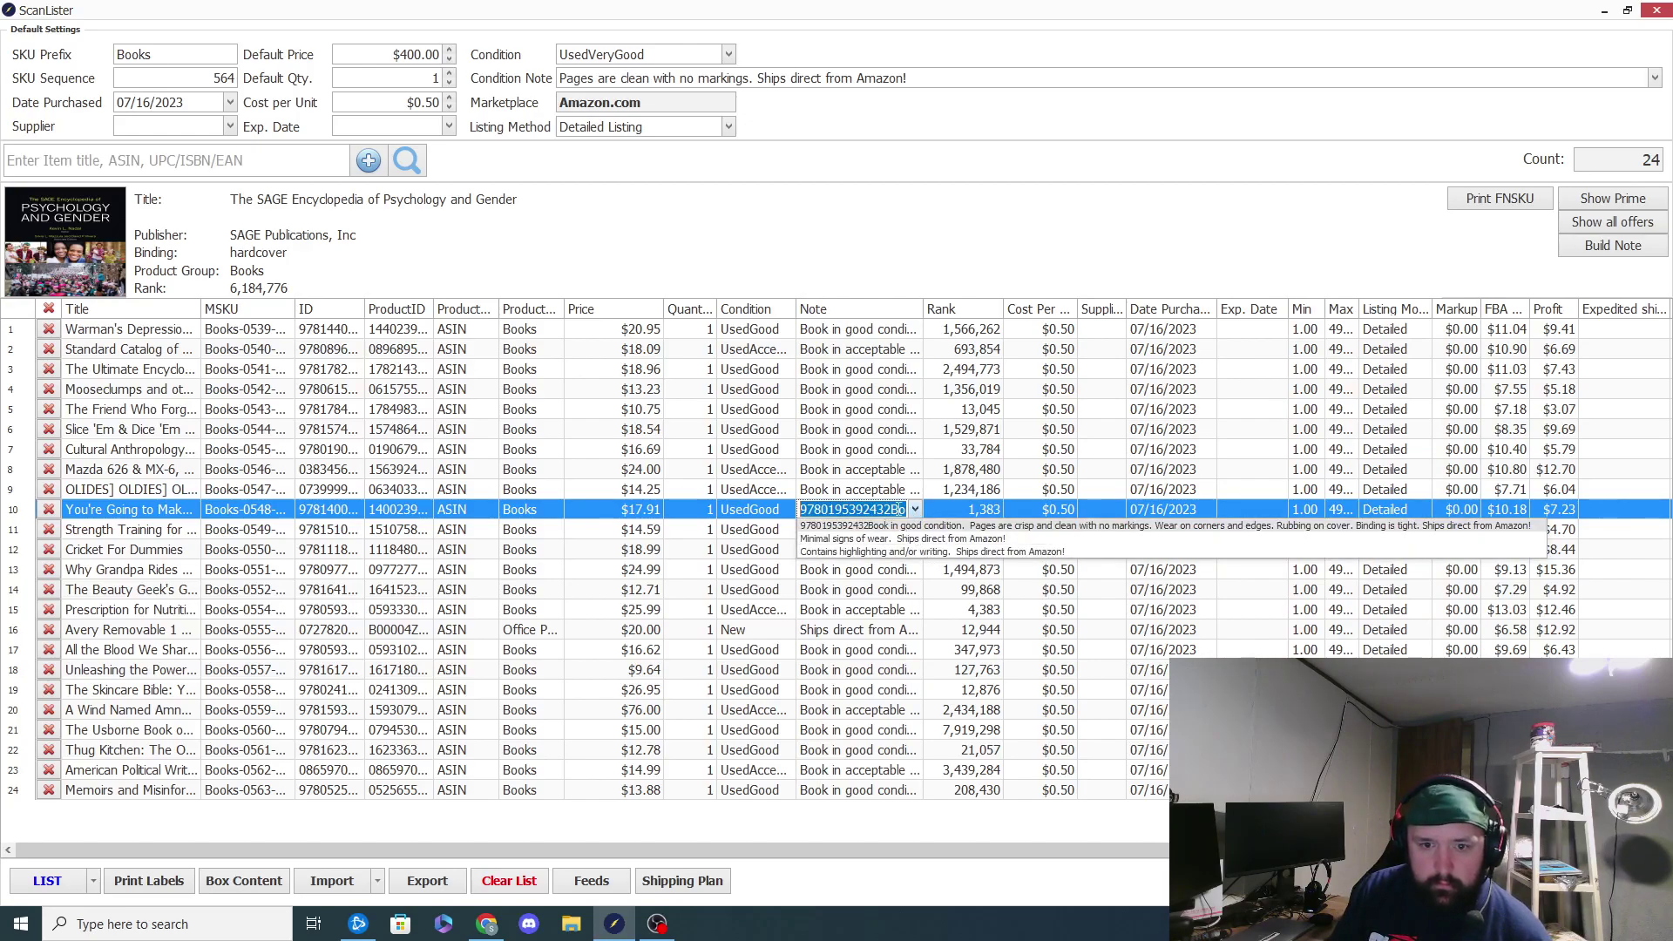
{"action": "left_click", "coordinate": [906, 526]}
{"action": "key", "text": "ctrl+a"}
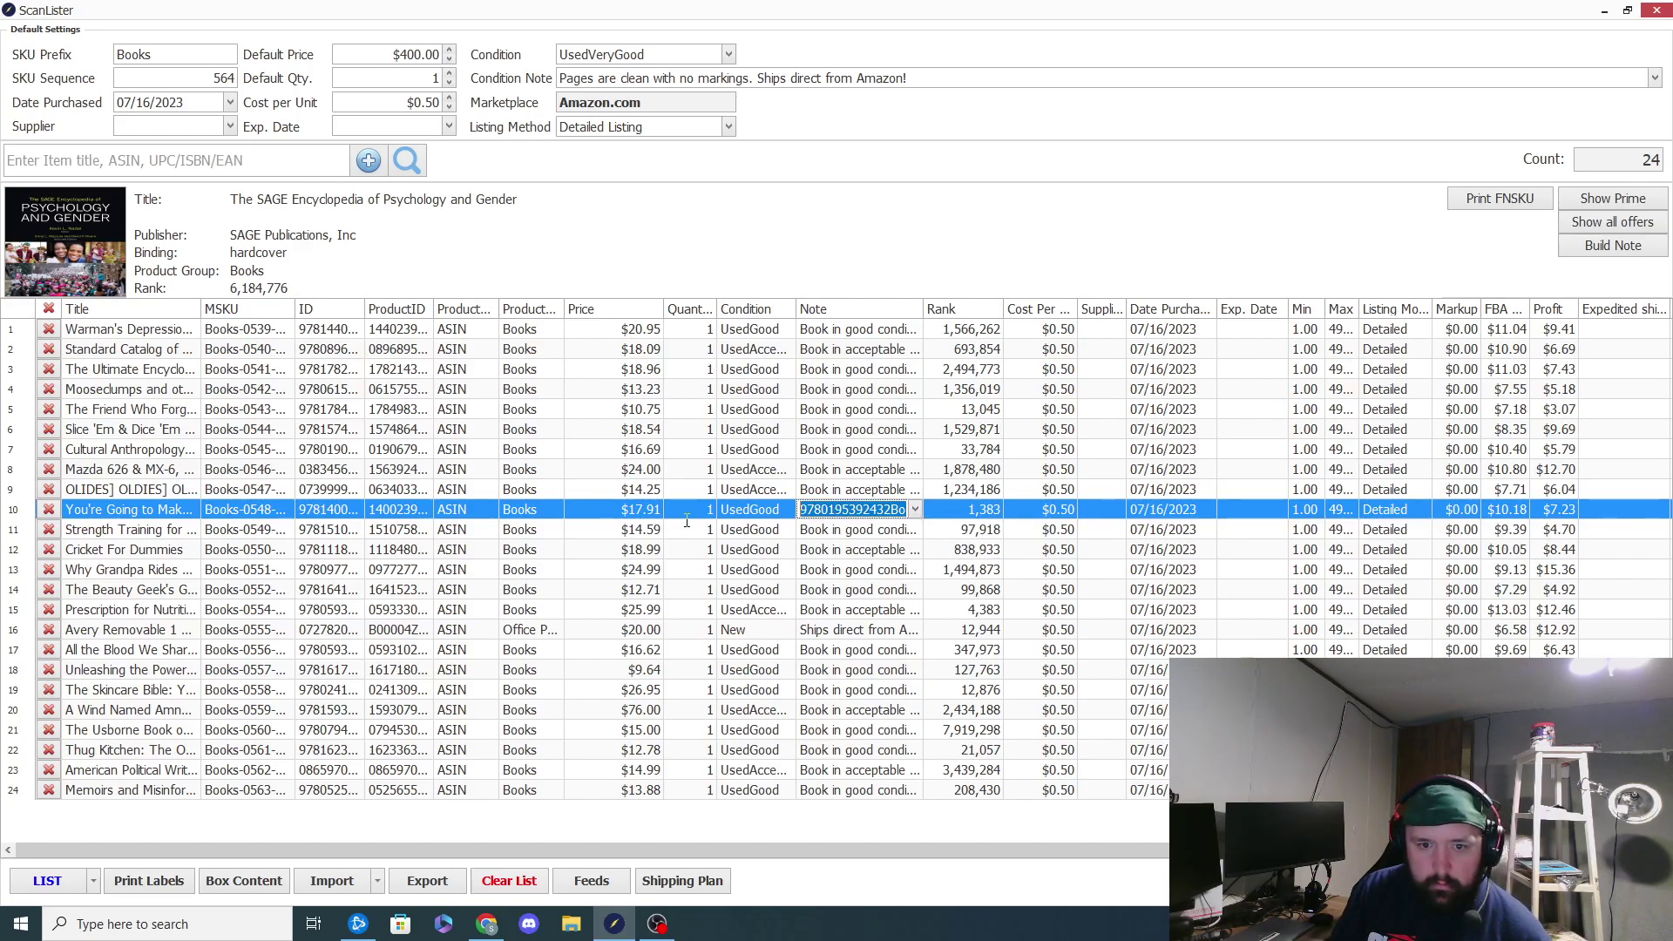
{"action": "left_click", "coordinate": [889, 510]}
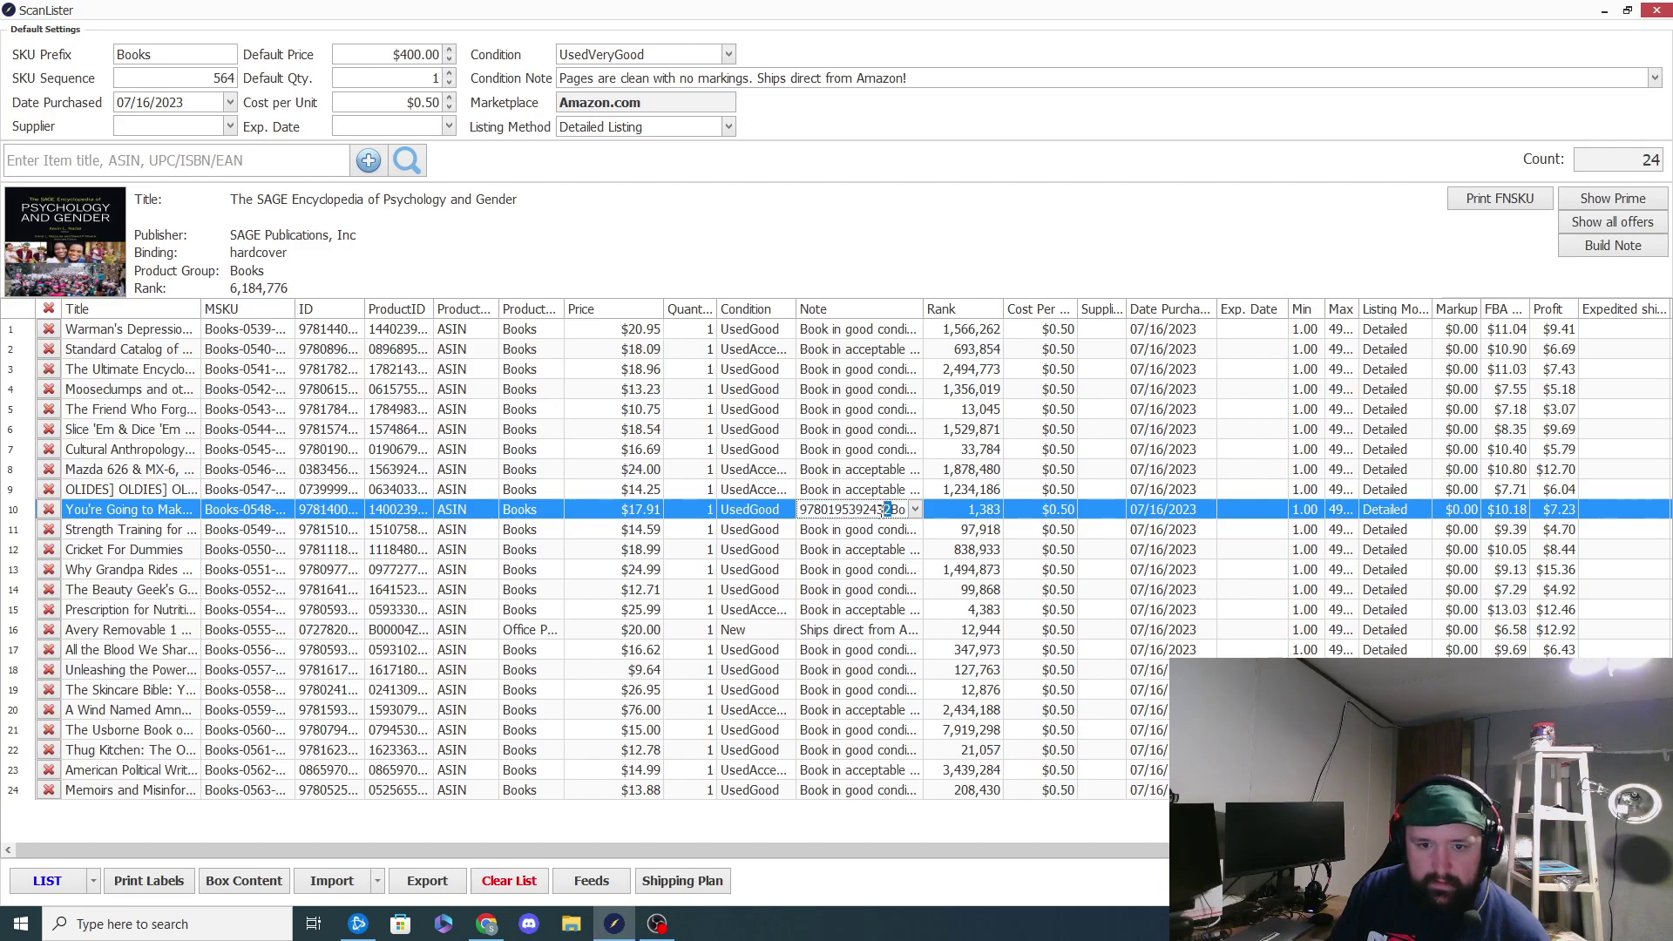
{"action": "key", "text": "Return"}
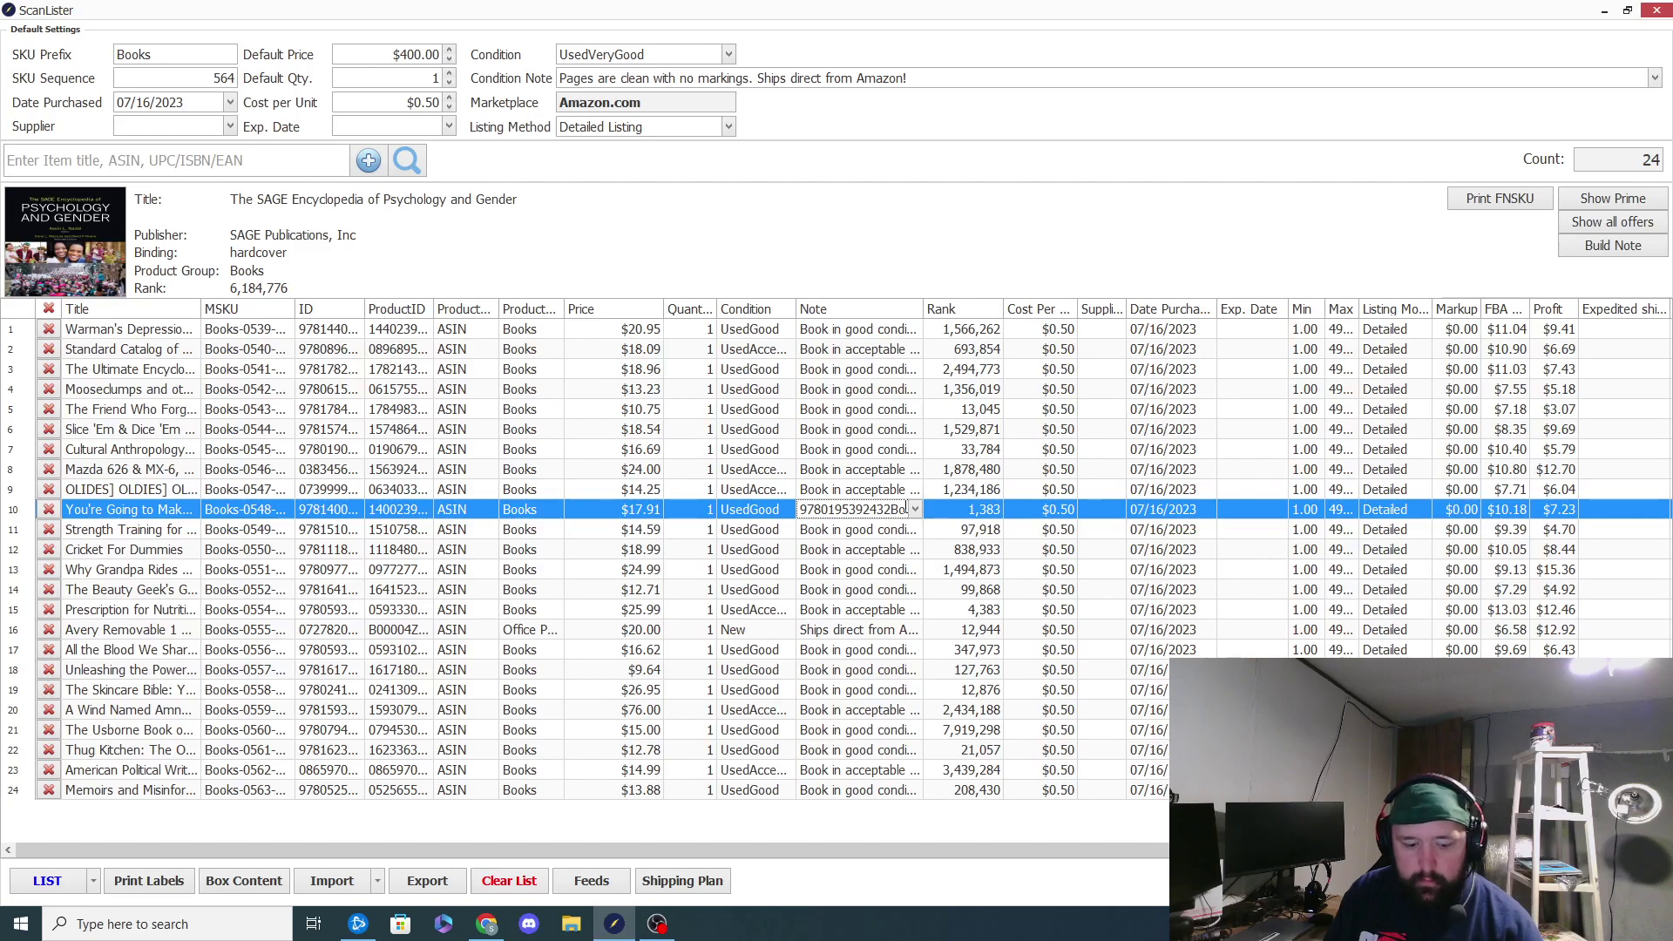
{"action": "key", "text": "BackSpace"}
{"action": "key", "text": "BackSpace"}
{"action": "key", "text": "BackSpace"}
{"action": "key", "text": "BackSpace"}
{"action": "key", "text": "BackSpace"}
{"action": "key", "text": "BackSpace"}
{"action": "key", "text": "BackSpace"}
{"action": "key", "text": "BackSpace"}
{"action": "key", "text": "BackSpace"}
{"action": "key", "text": "BackSpace"}
{"action": "key", "text": "BackSpace"}
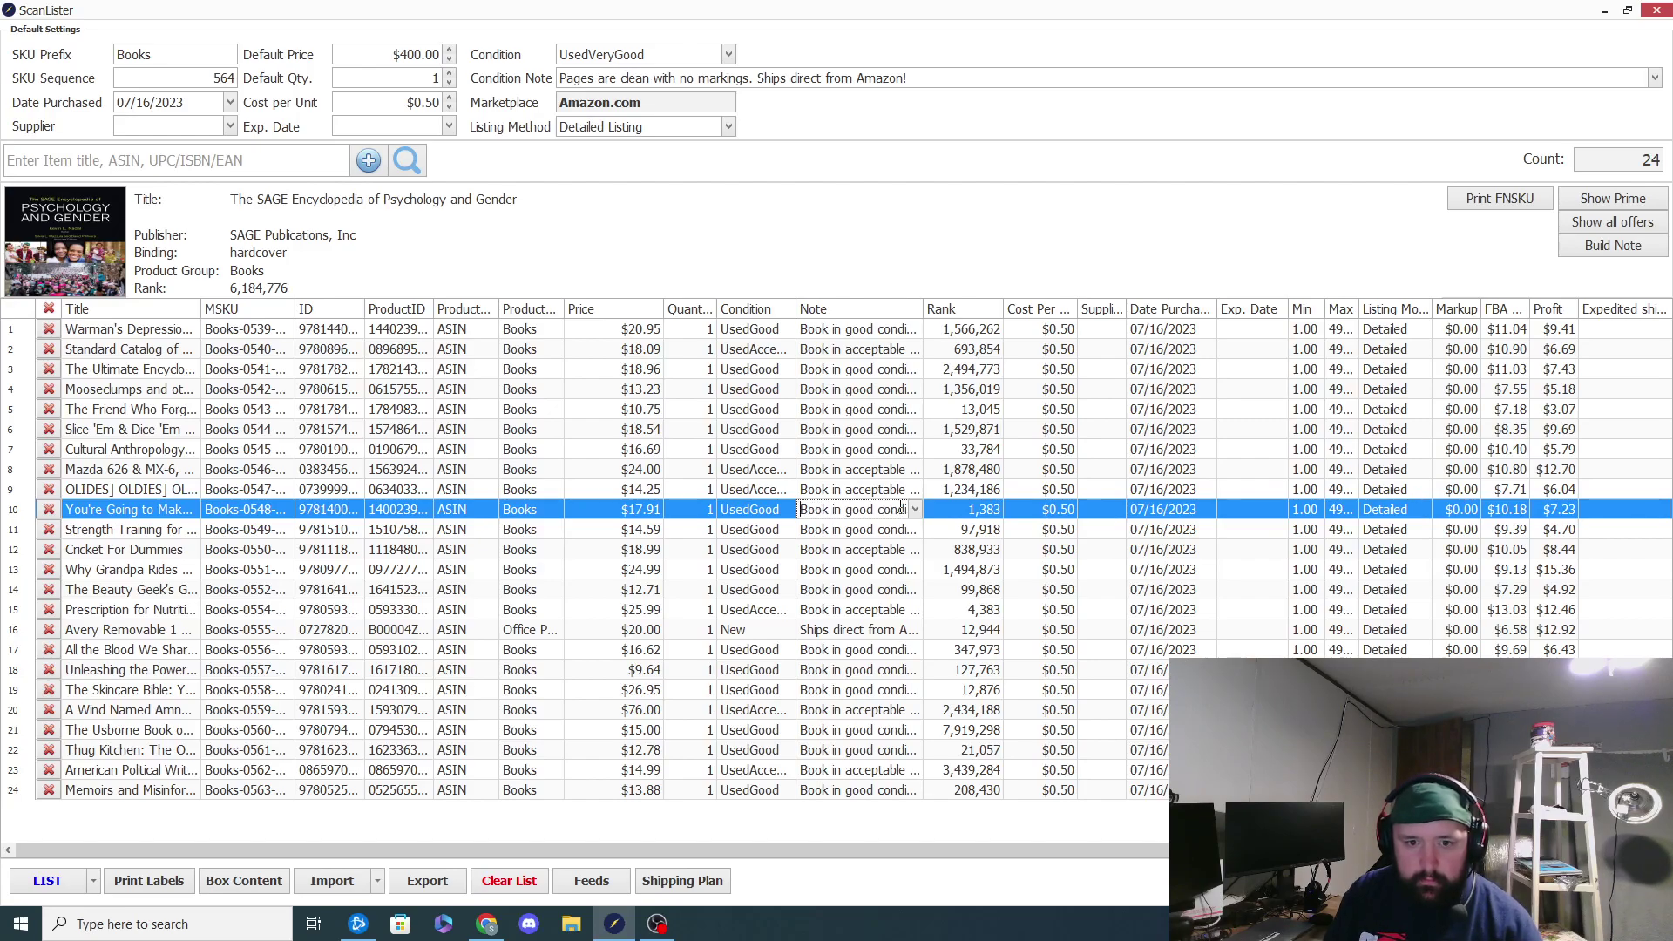
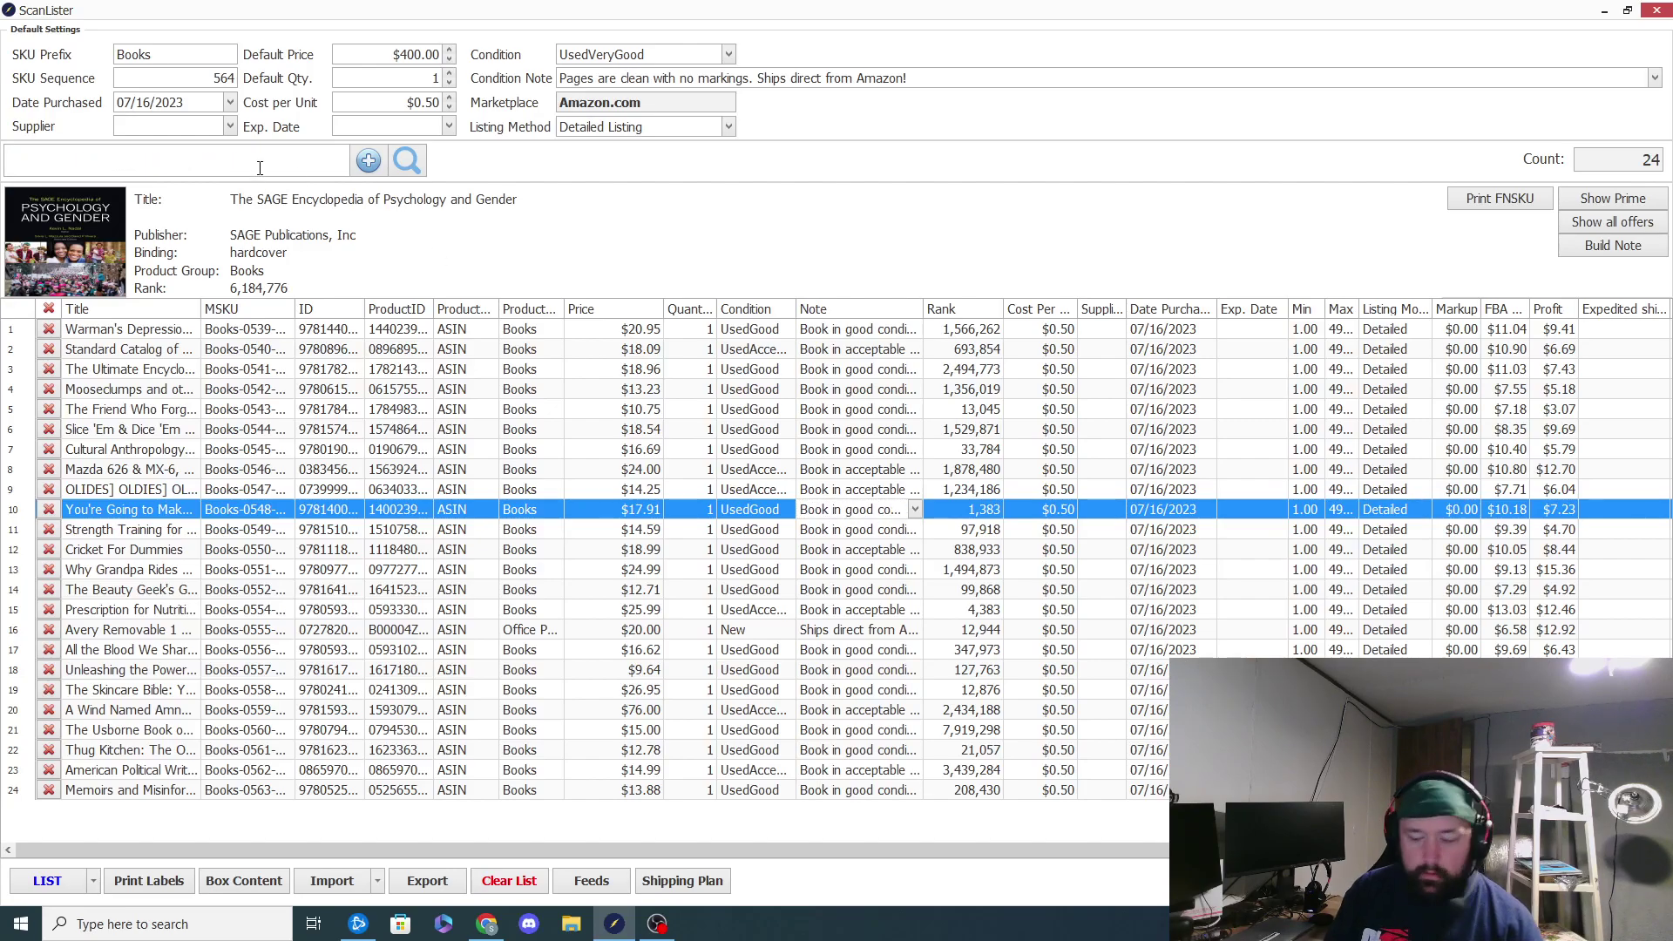
{"action": "type", "text": "9780195392432"}
{"action": "key", "text": "Return"}
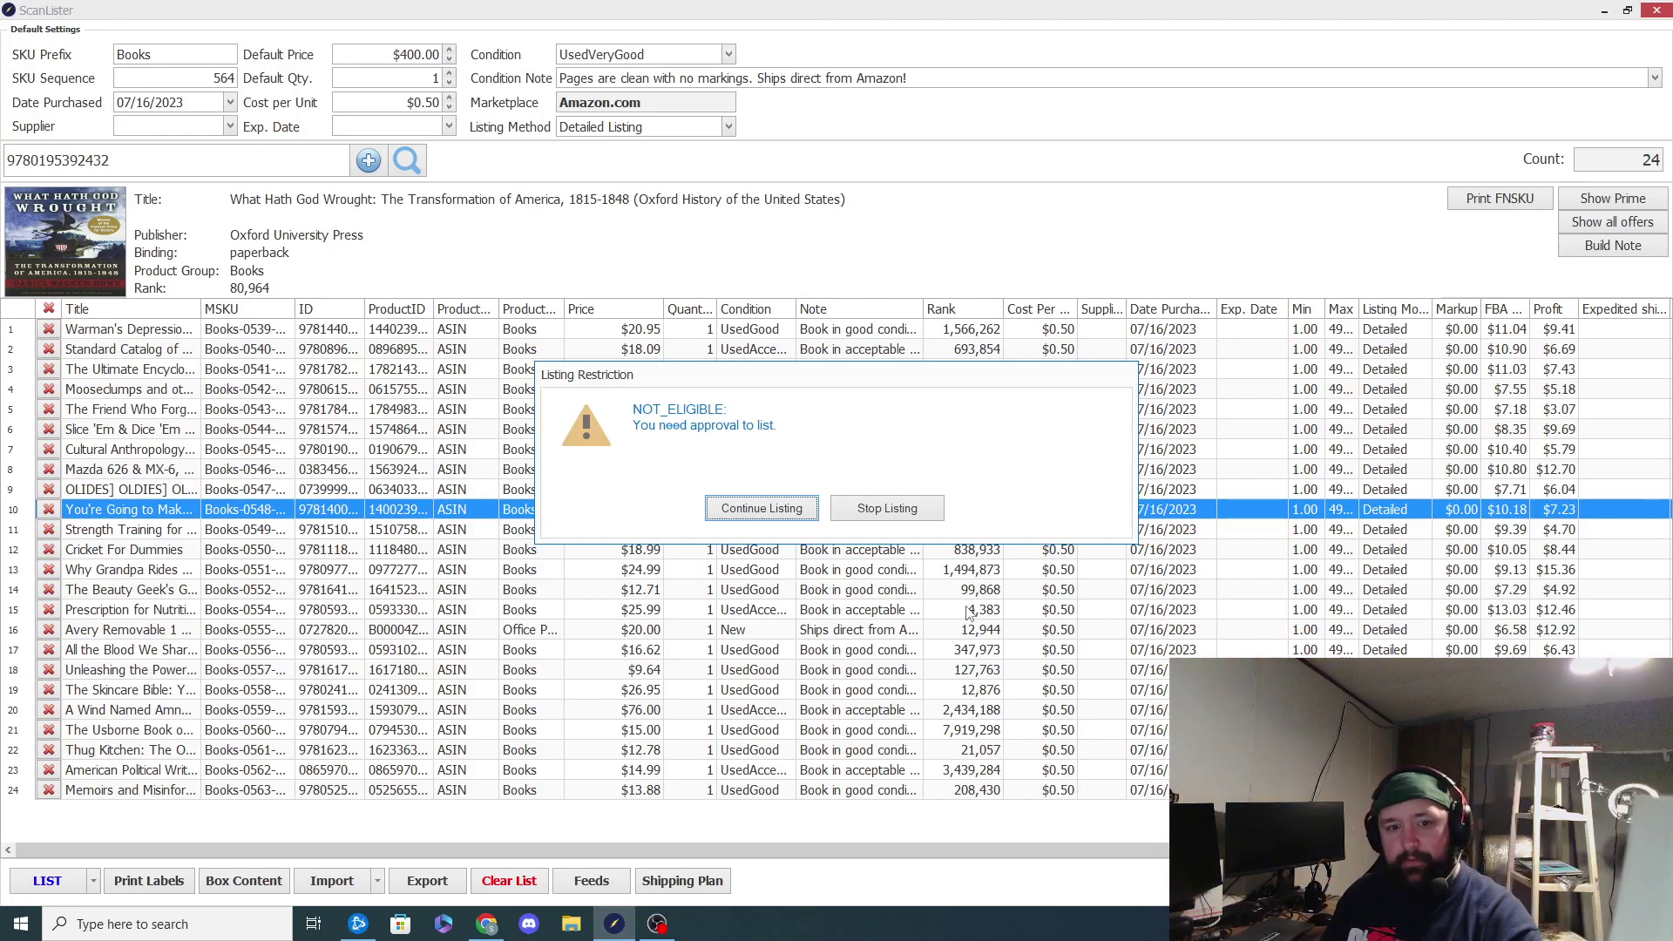
{"action": "left_click", "coordinate": [763, 427]}
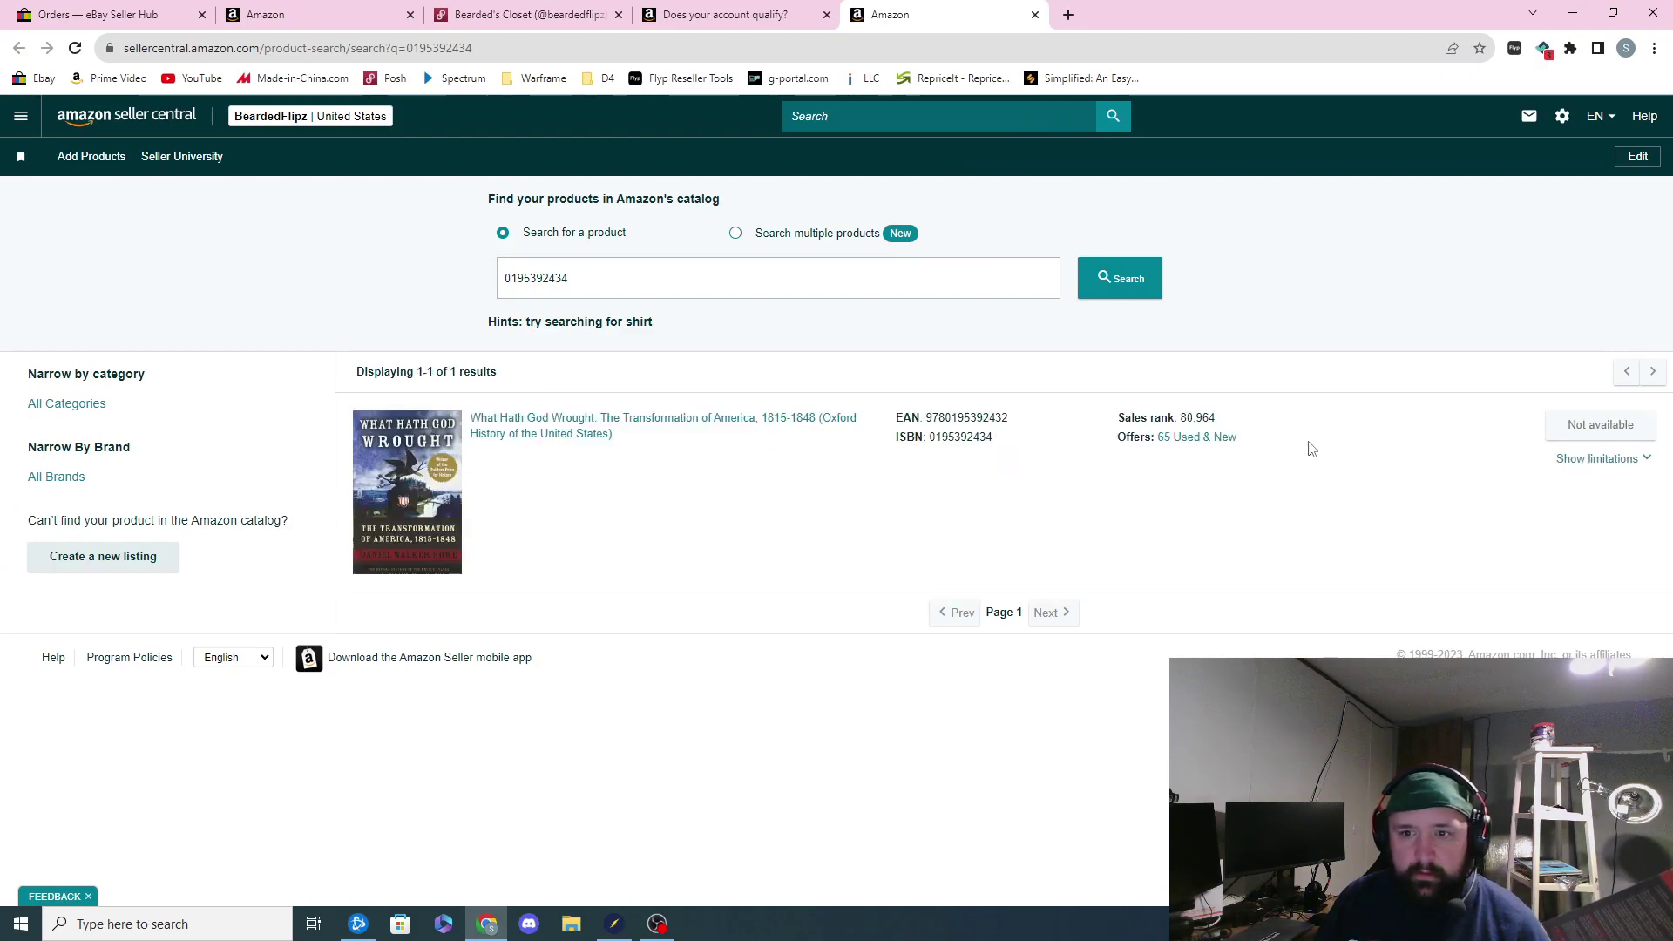
Step: Expand the listing limitations for What Hath God Wrought in Seller Central, then return to ScanLister
{"action": "left_click", "coordinate": [1616, 460]}
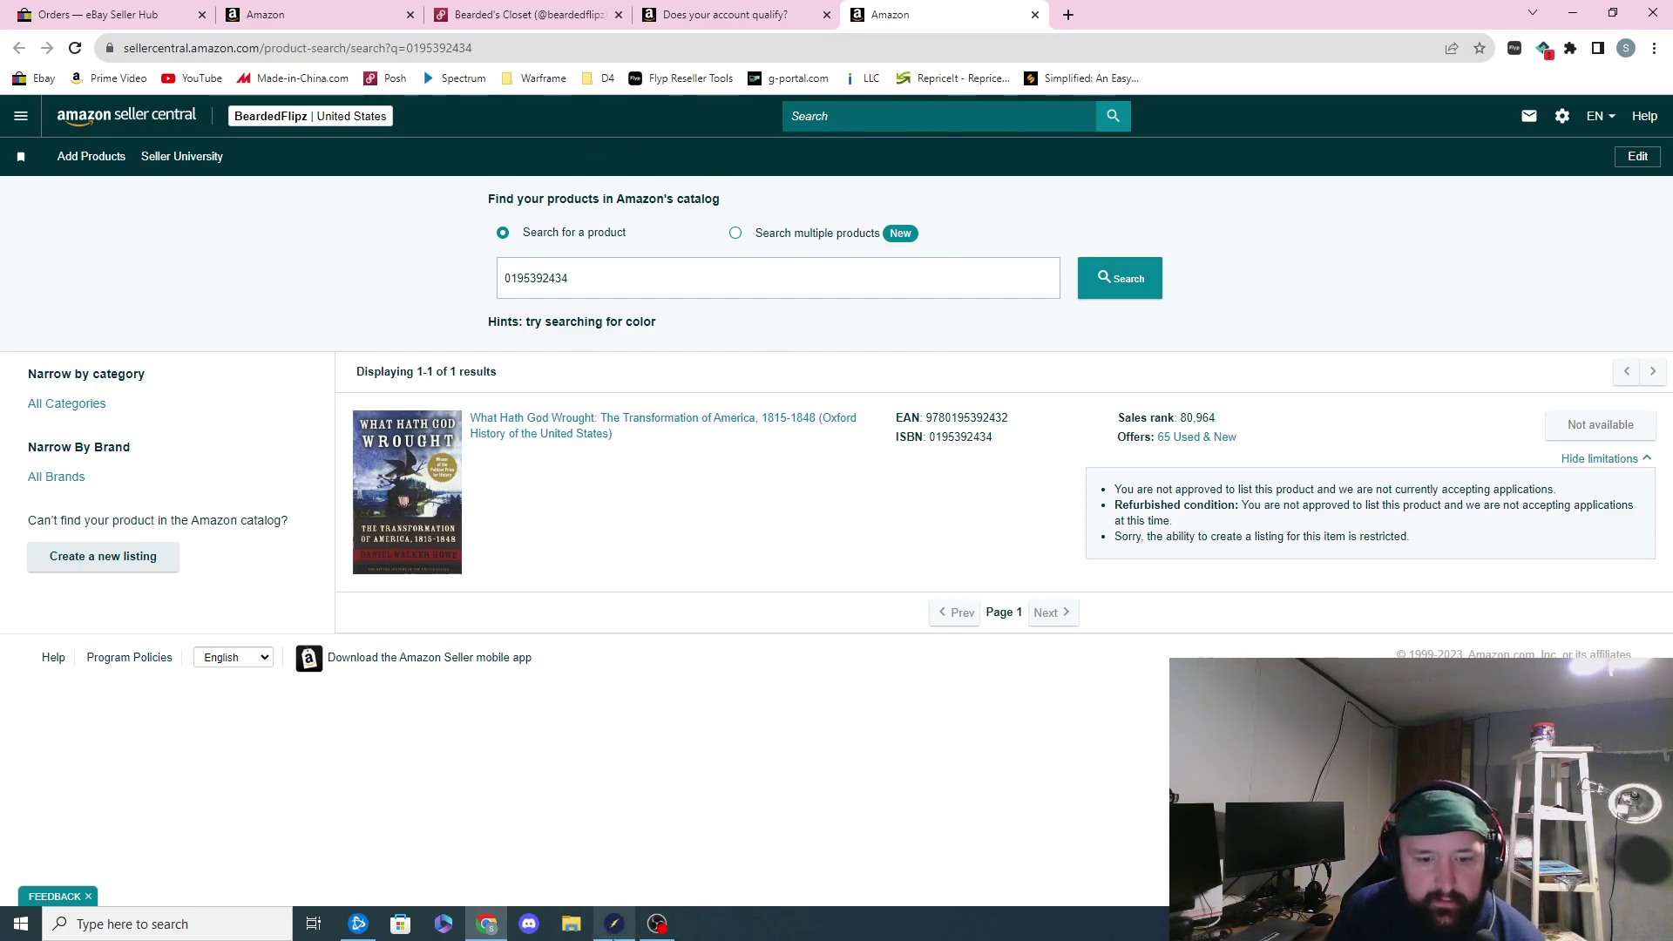
{"action": "left_click", "coordinate": [615, 923]}
Step: Dismiss the restriction and check pricing for Empire: A Novel and The Coast of Chicago without listing
{"action": "left_click", "coordinate": [901, 516]}
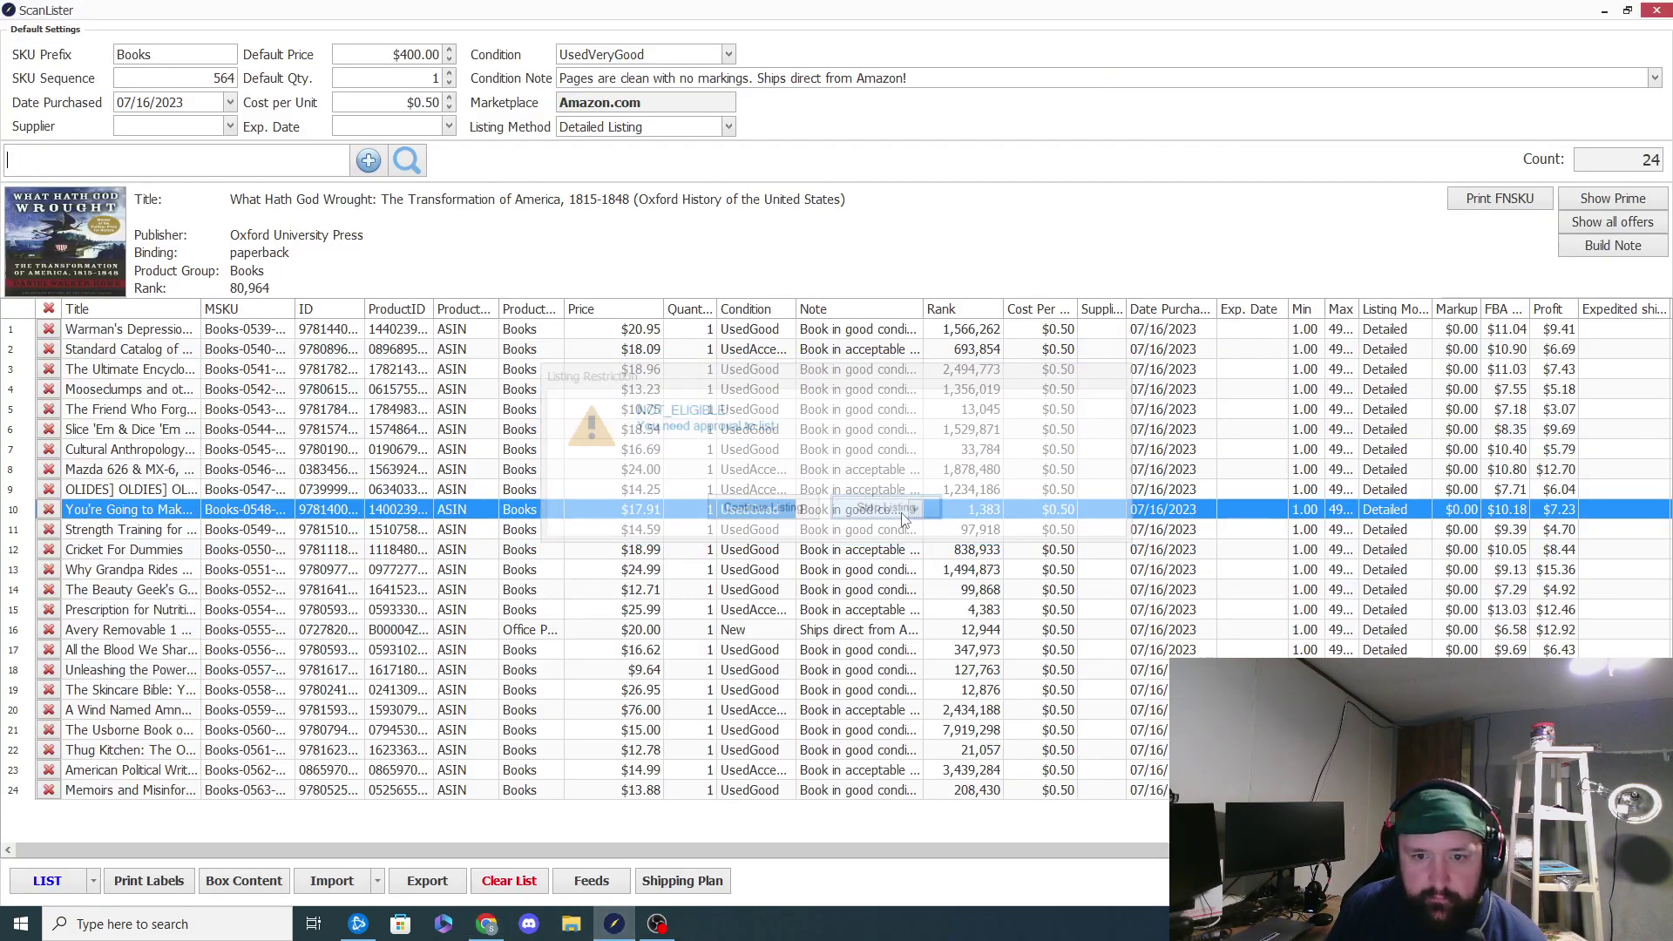
{"action": "type", "text": "9781737580780"}
{"action": "key", "text": "Return"}
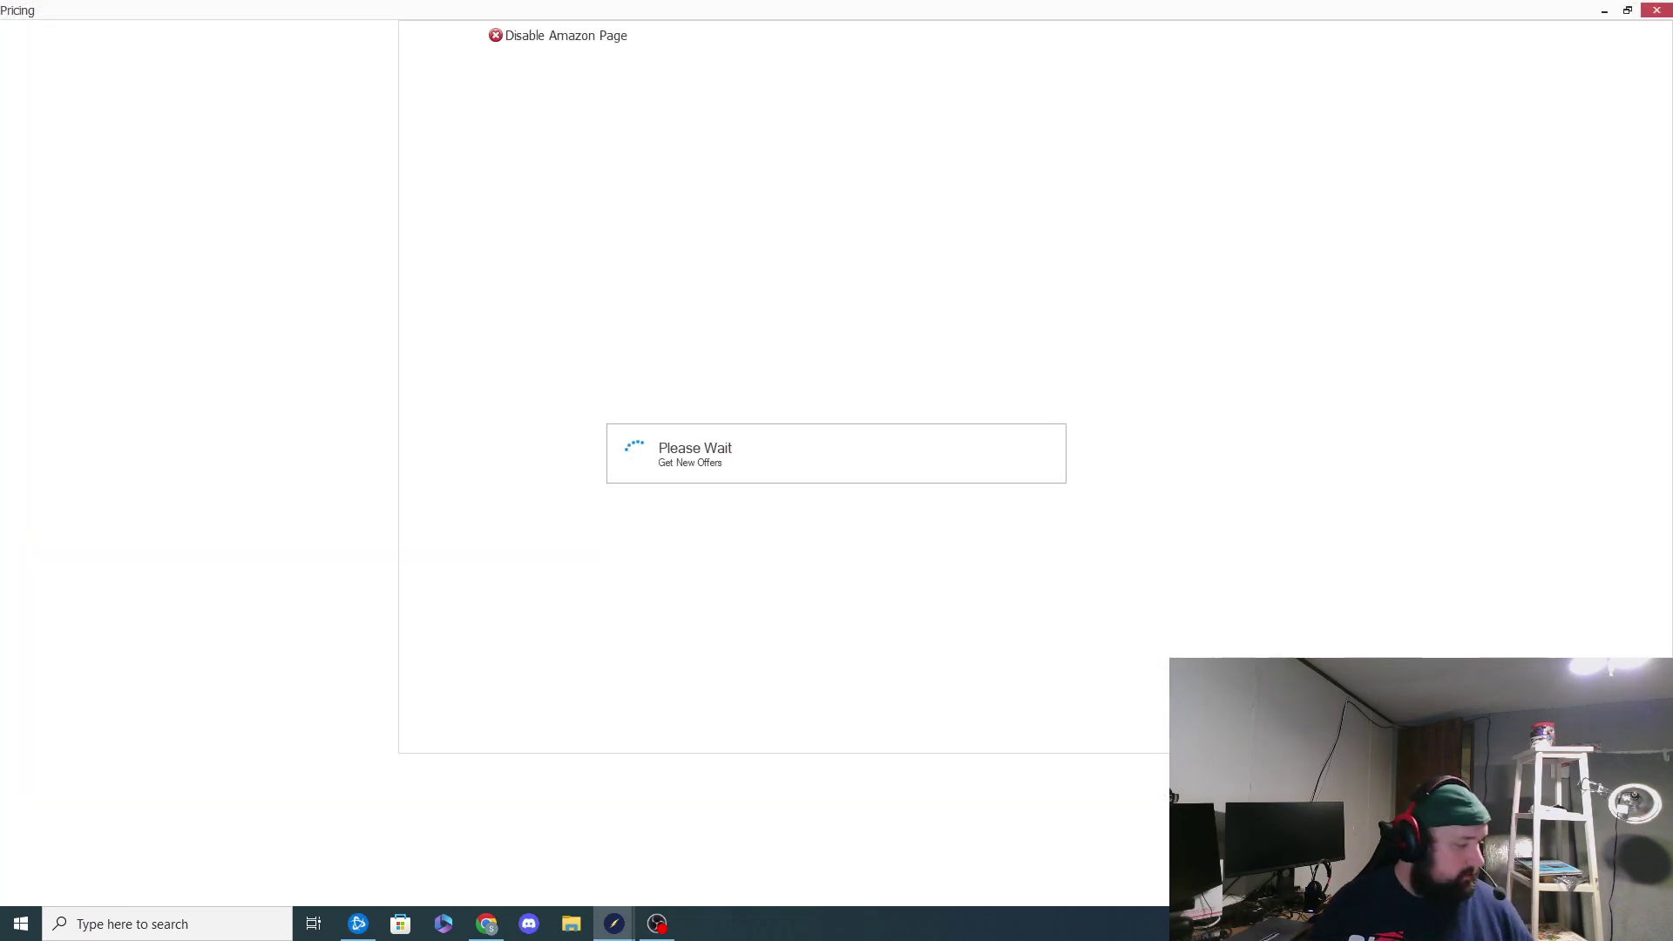
{"action": "left_click", "coordinate": [1653, 10]}
{"action": "type", "text": "9780394574493"}
{"action": "key", "text": "Return"}
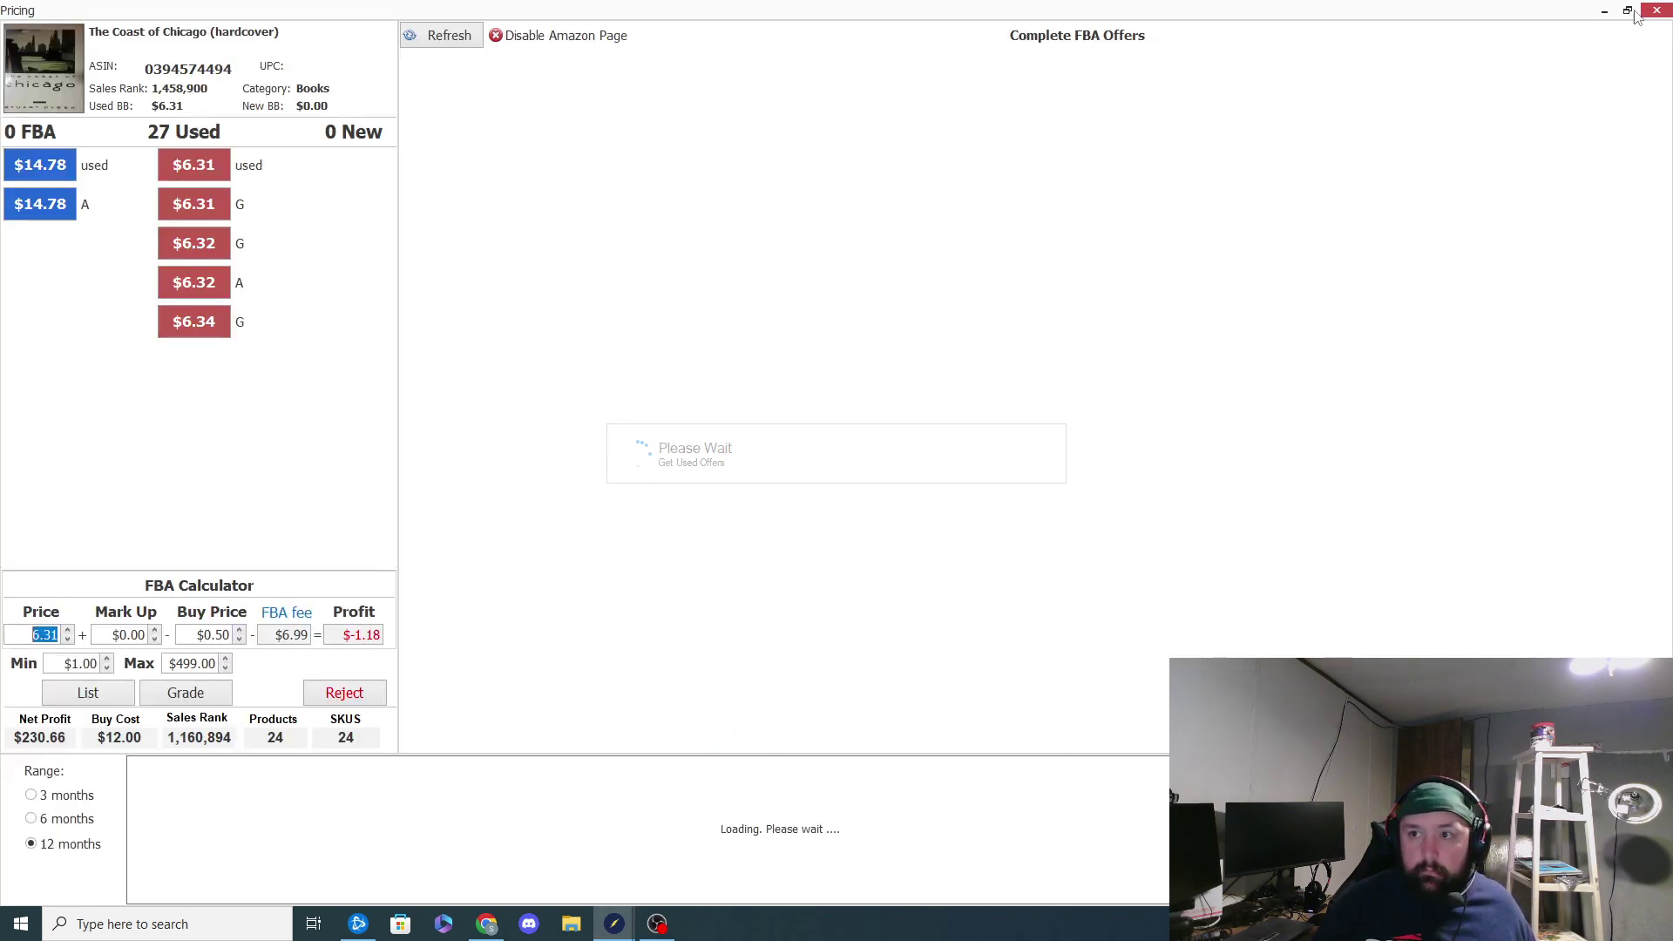
{"action": "left_click", "coordinate": [1657, 11]}
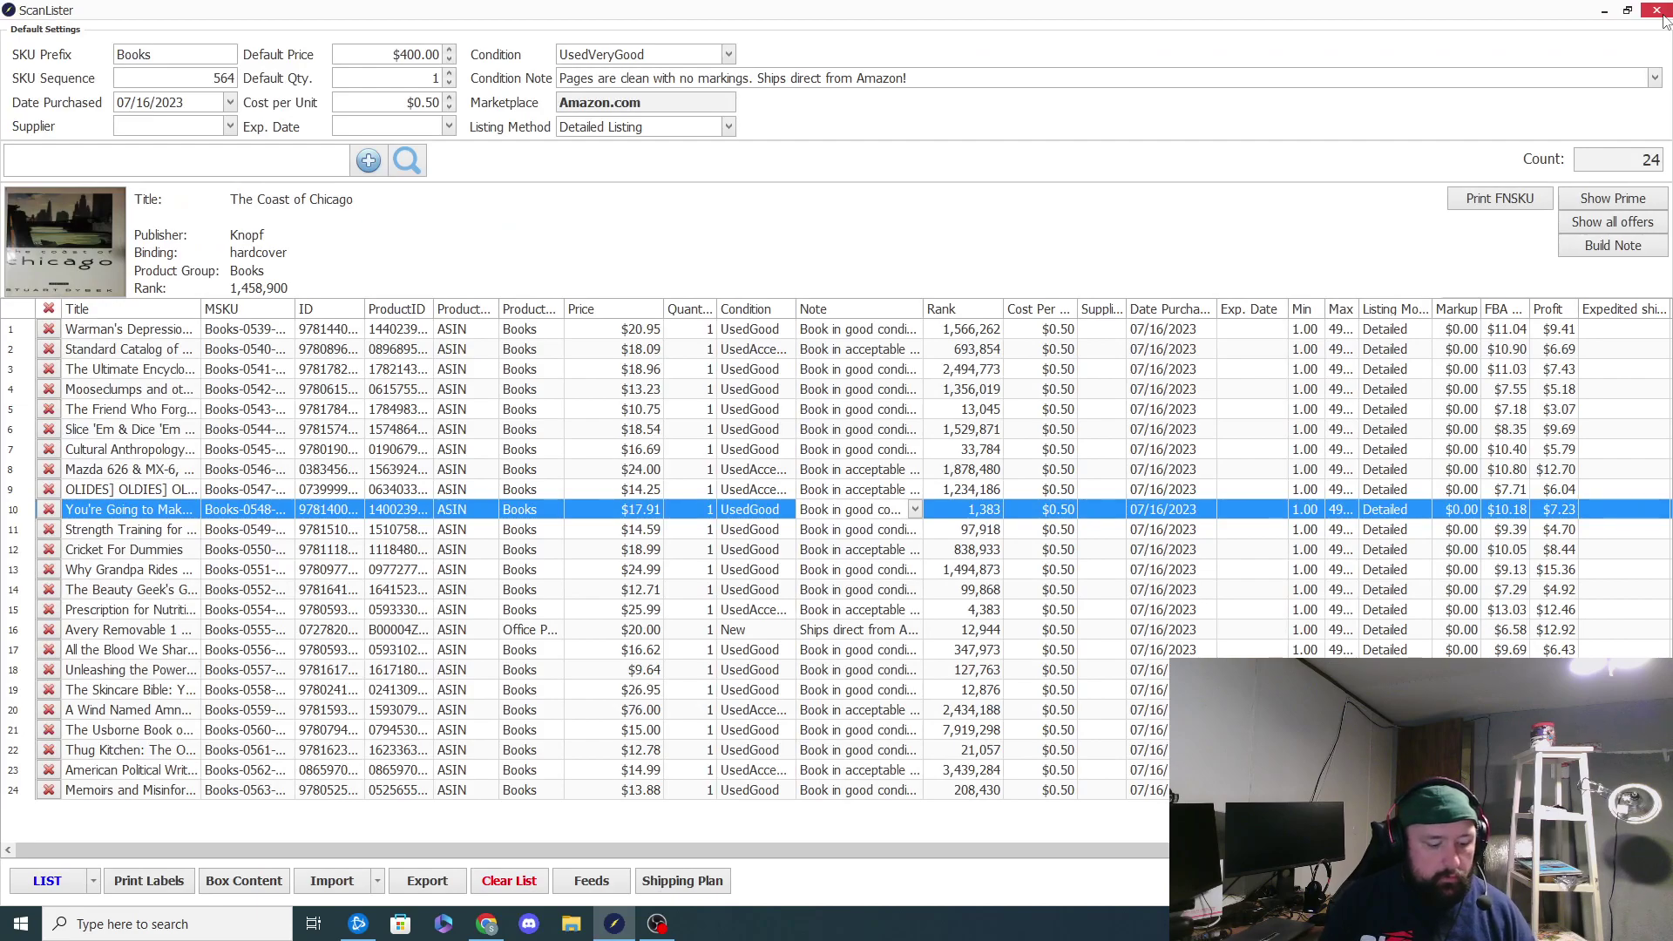
{"action": "type", "text": "9781582700649"}
{"action": "key", "text": "Return"}
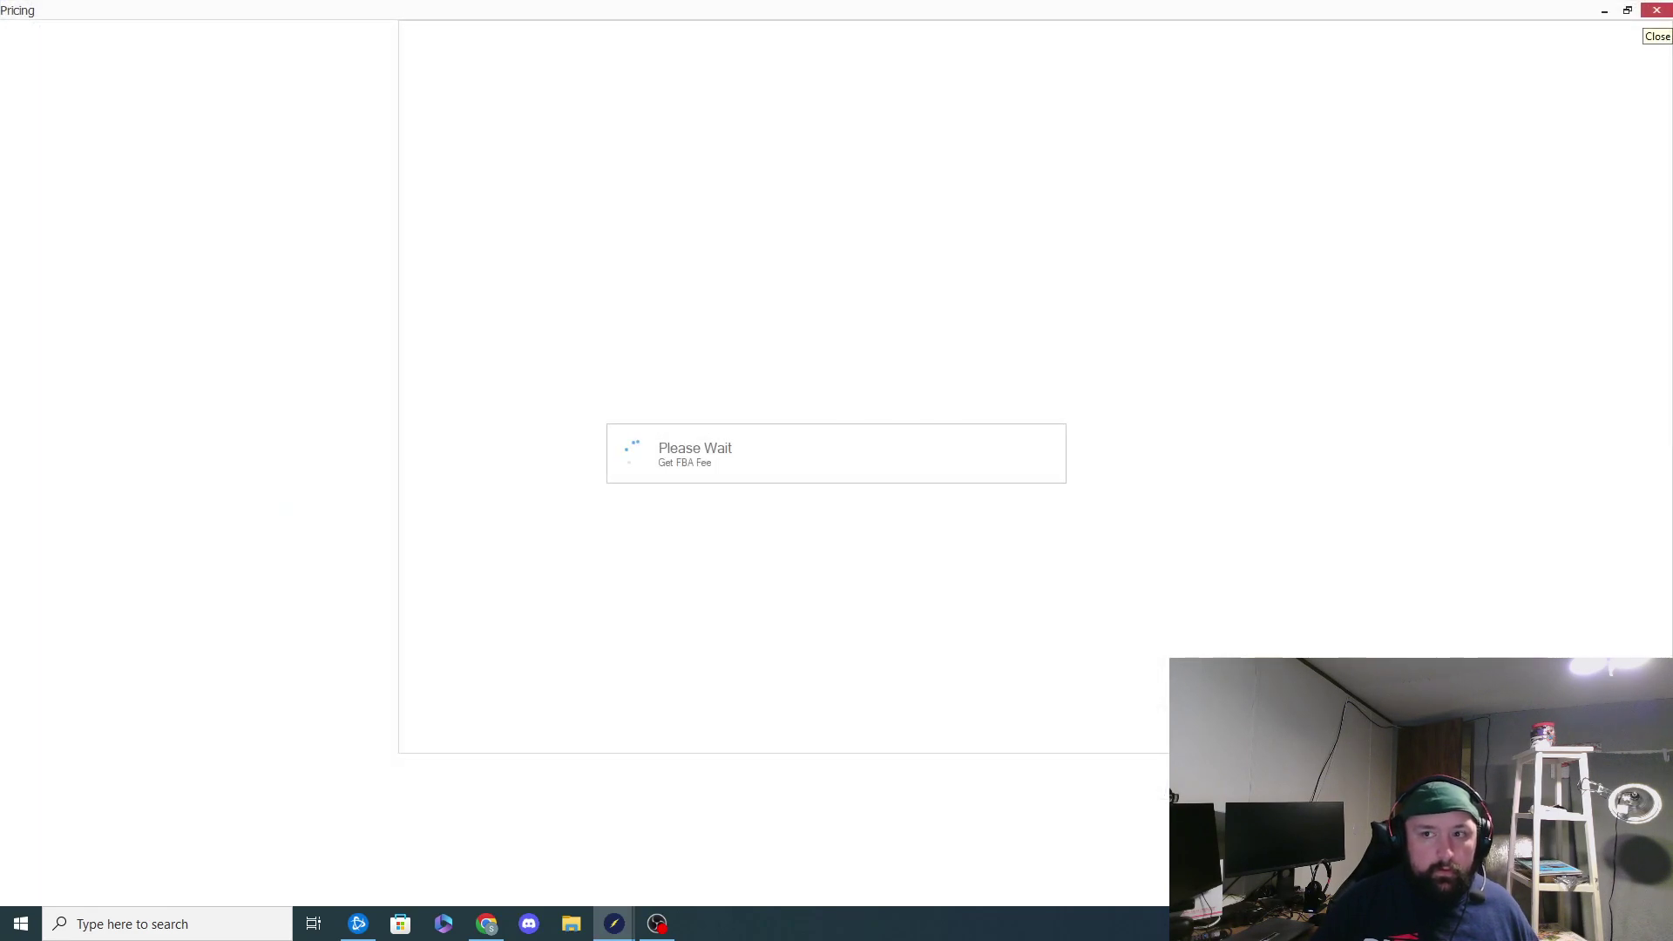
{"action": "left_click", "coordinate": [1654, 13]}
{"action": "type", "text": "2900679748143"}
{"action": "key", "text": "Return"}
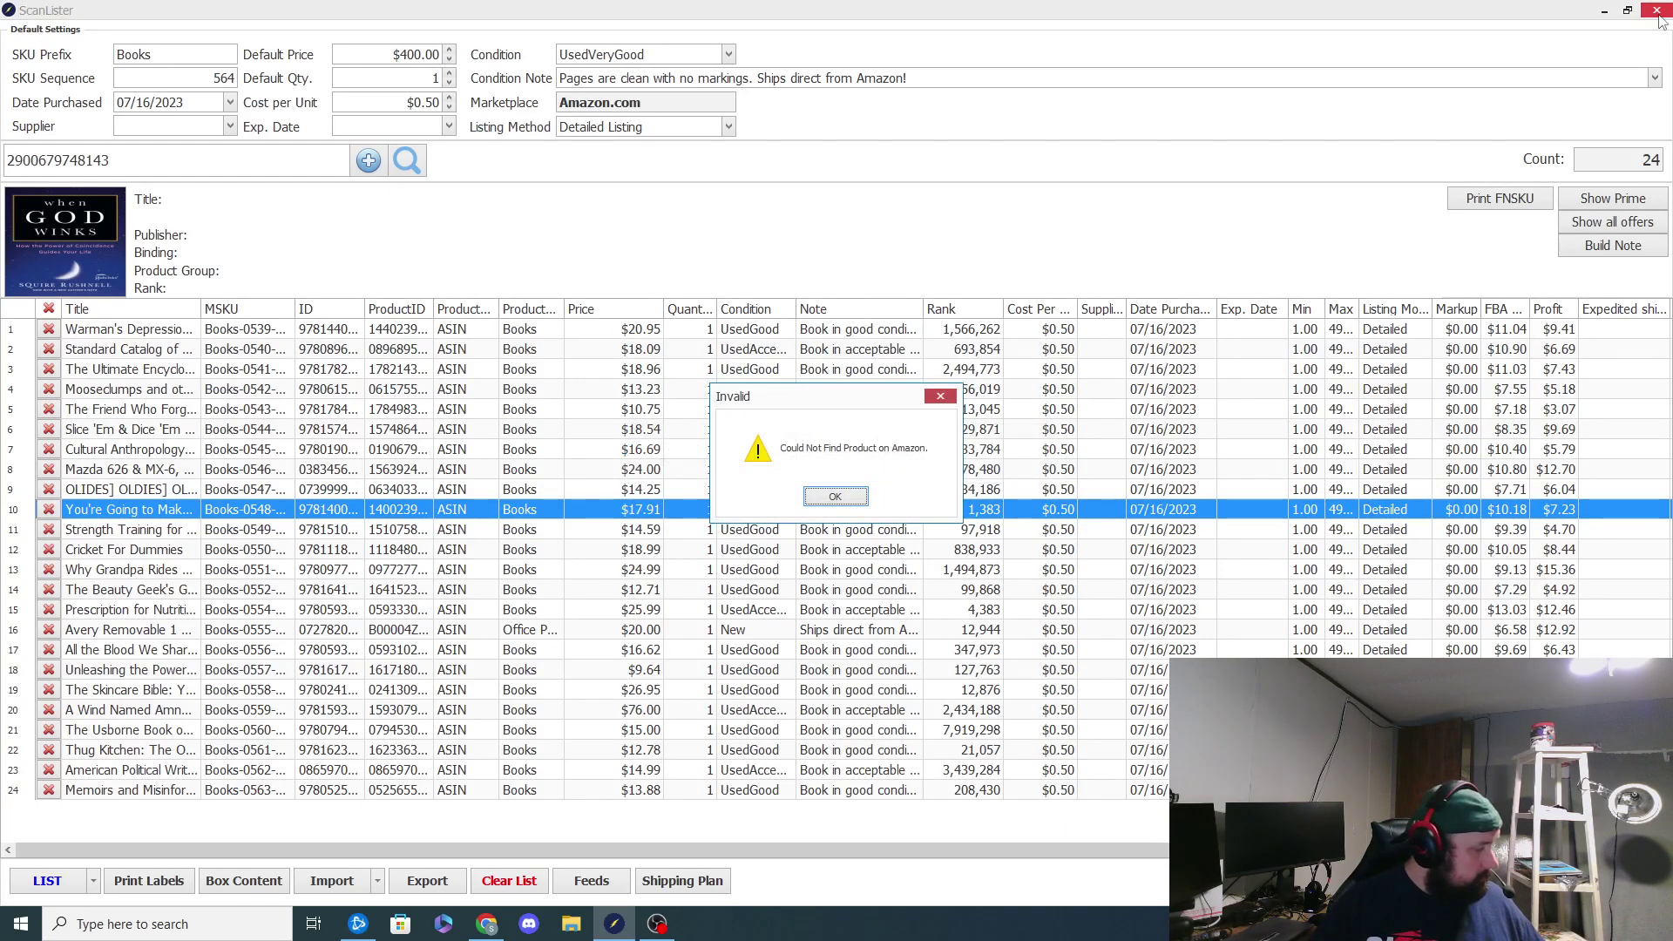
{"action": "left_click", "coordinate": [855, 499]}
{"action": "type", "text": "9780761157281Bo"}
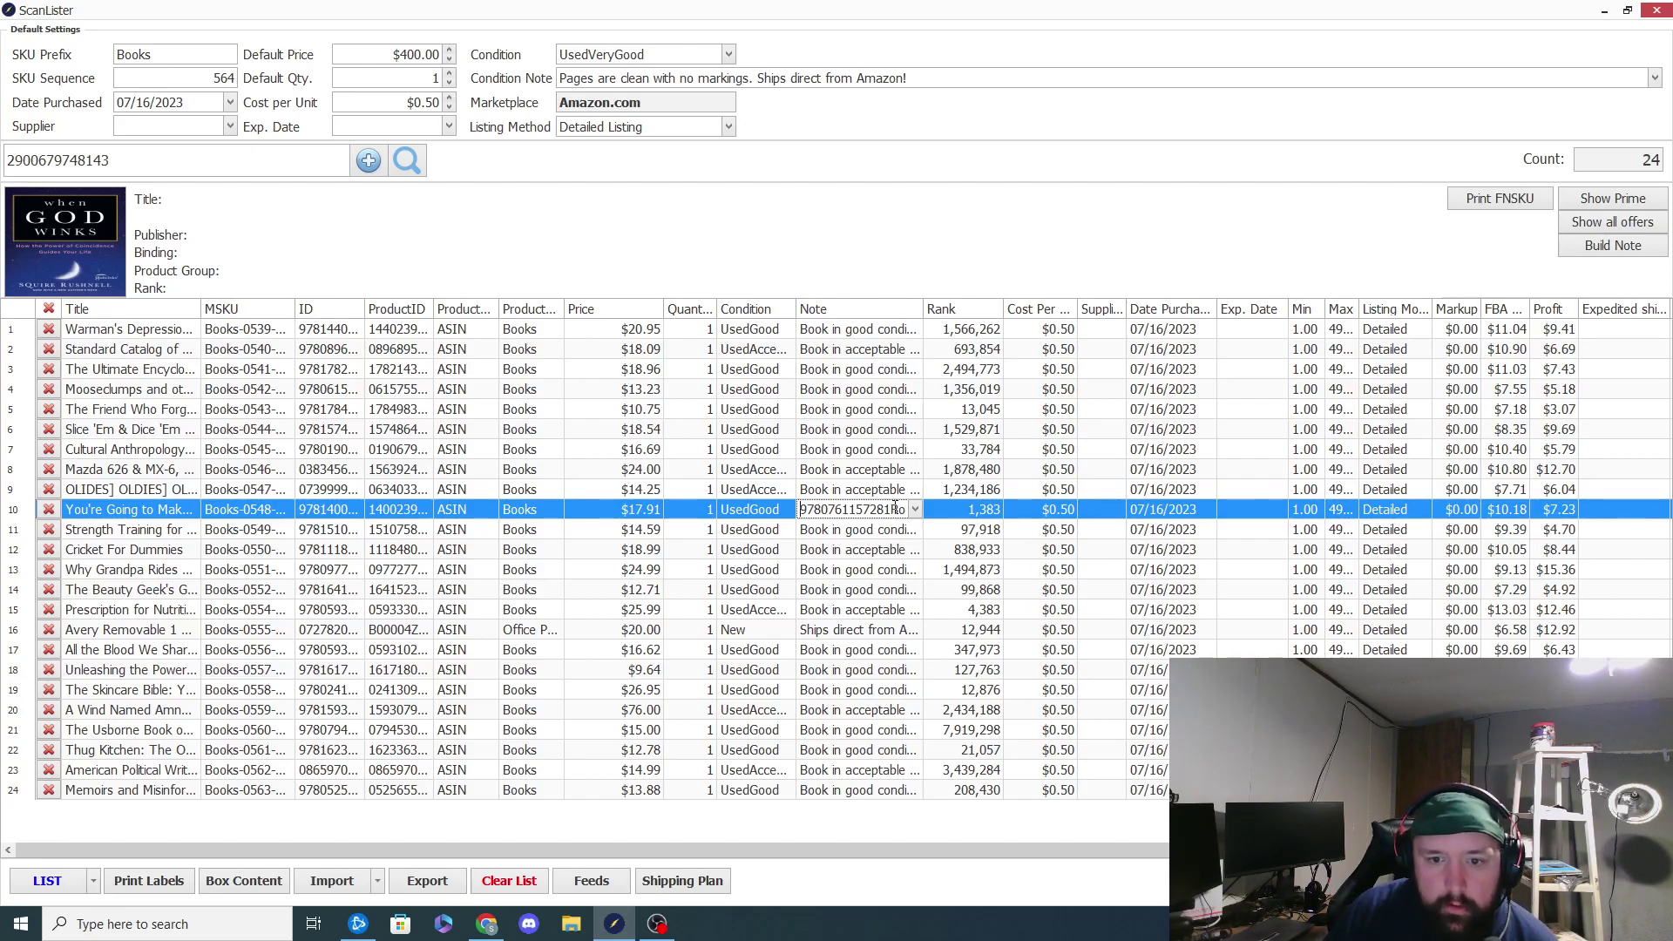
{"action": "left_click_drag", "start_coordinate": [889, 509], "coordinate": [743, 512]}
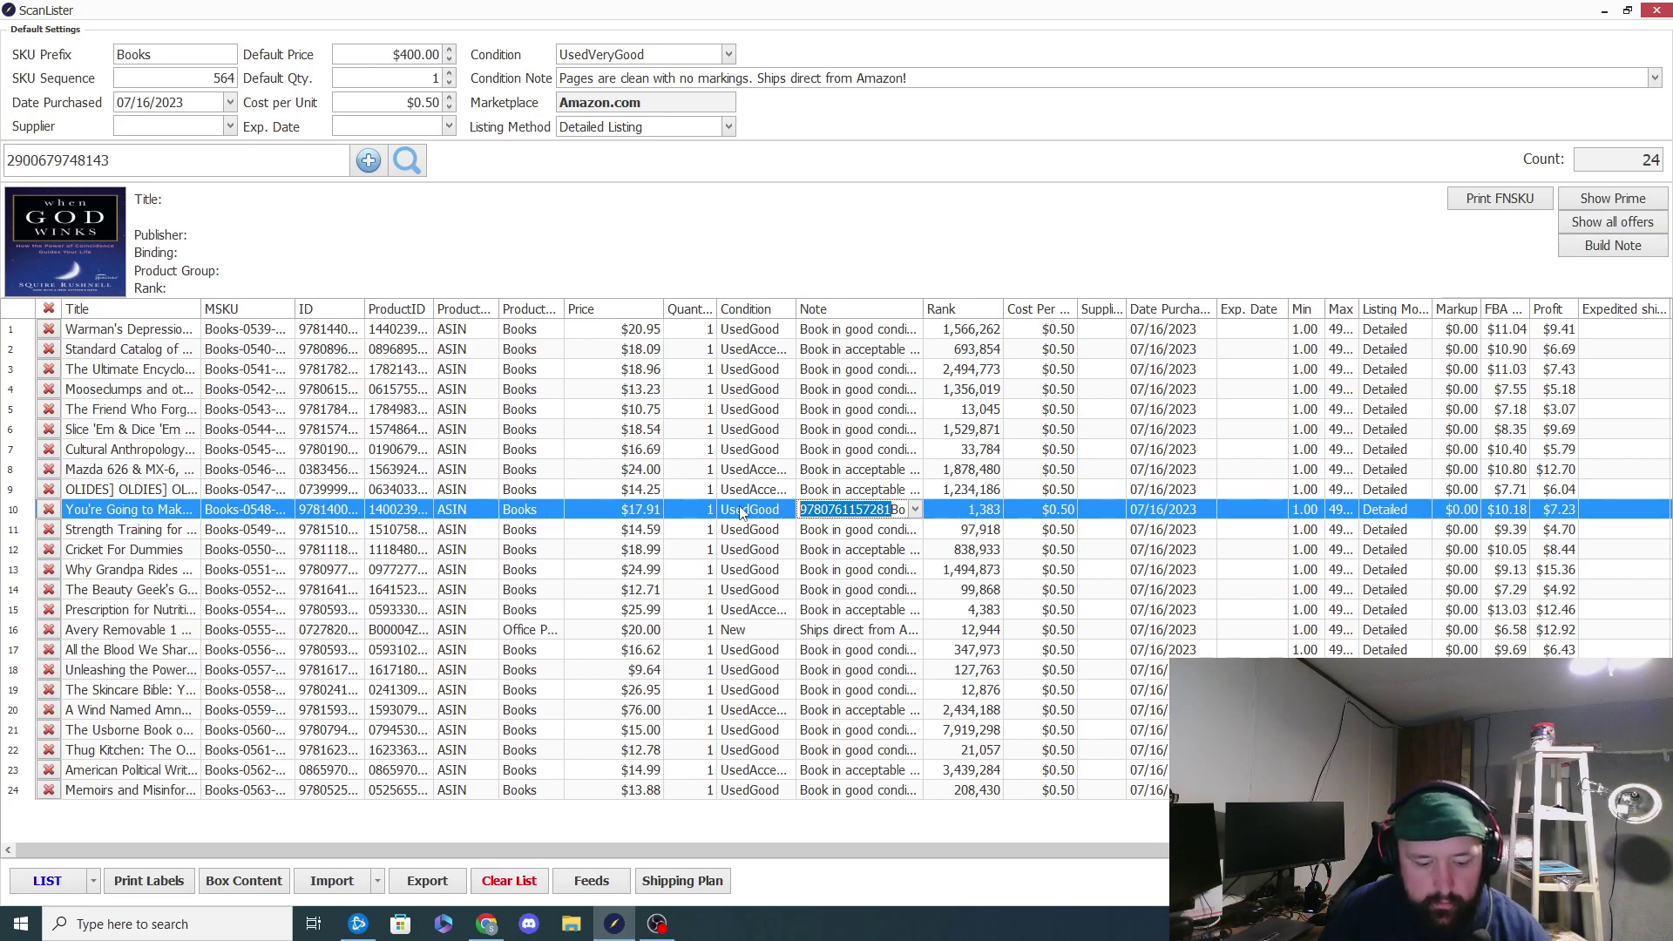
{"action": "key", "text": "BackSpace"}
{"action": "left_click_drag", "start_coordinate": [201, 155], "coordinate": [3, 156]}
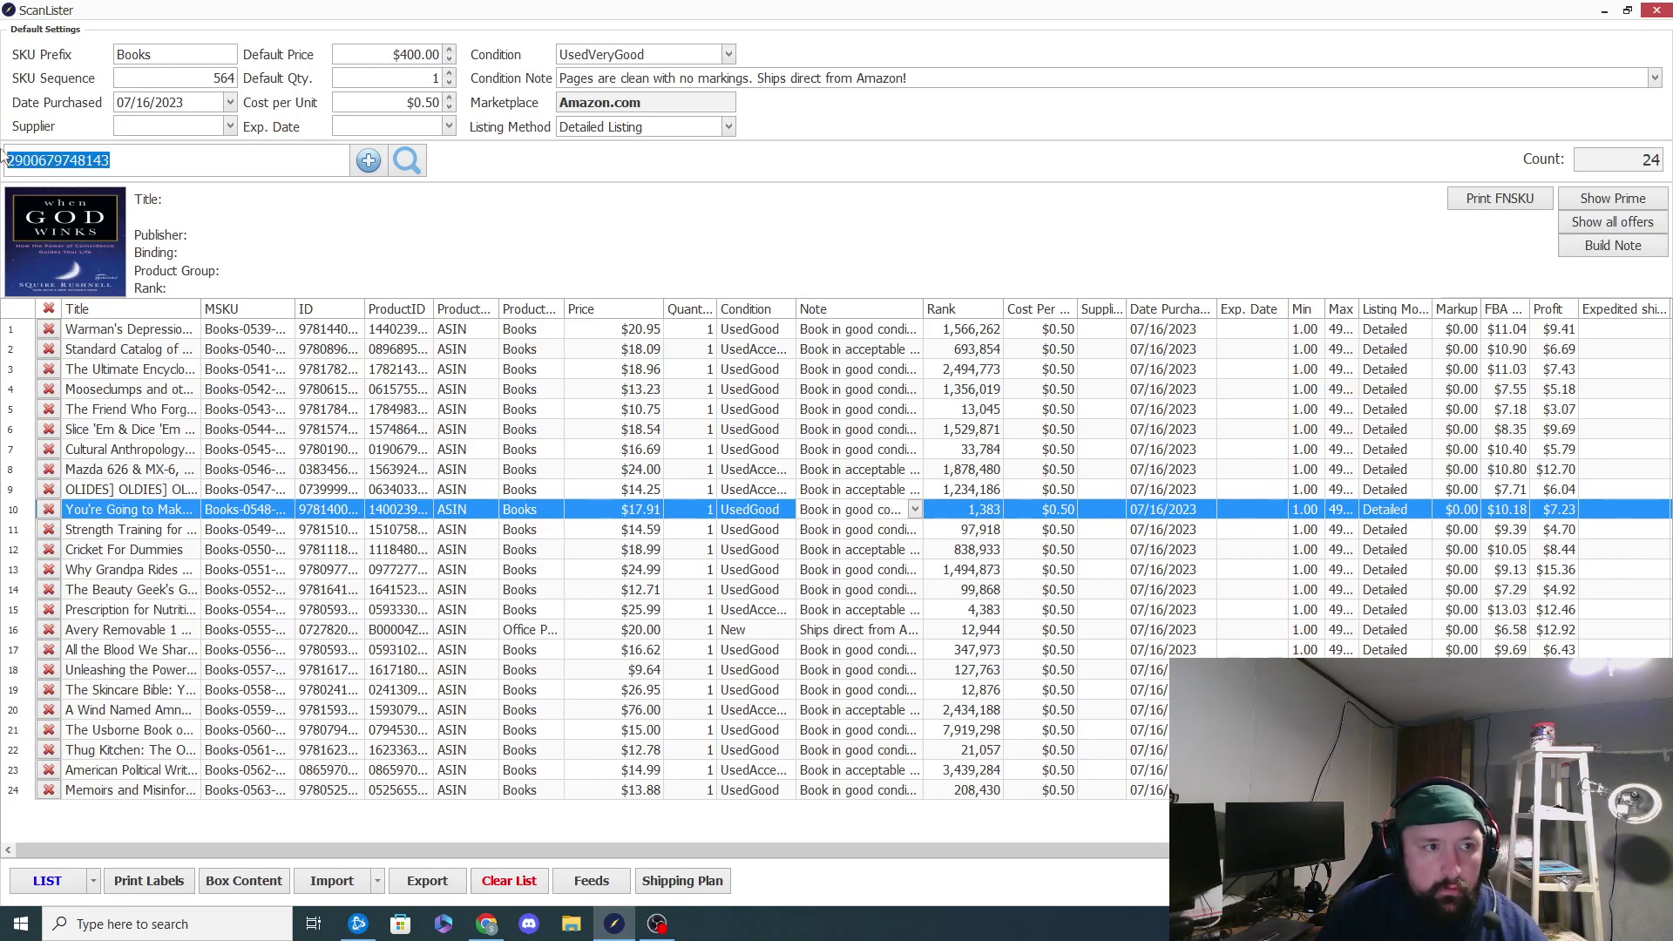
{"action": "type", "text": "9780761157281"}
{"action": "key", "text": "Return"}
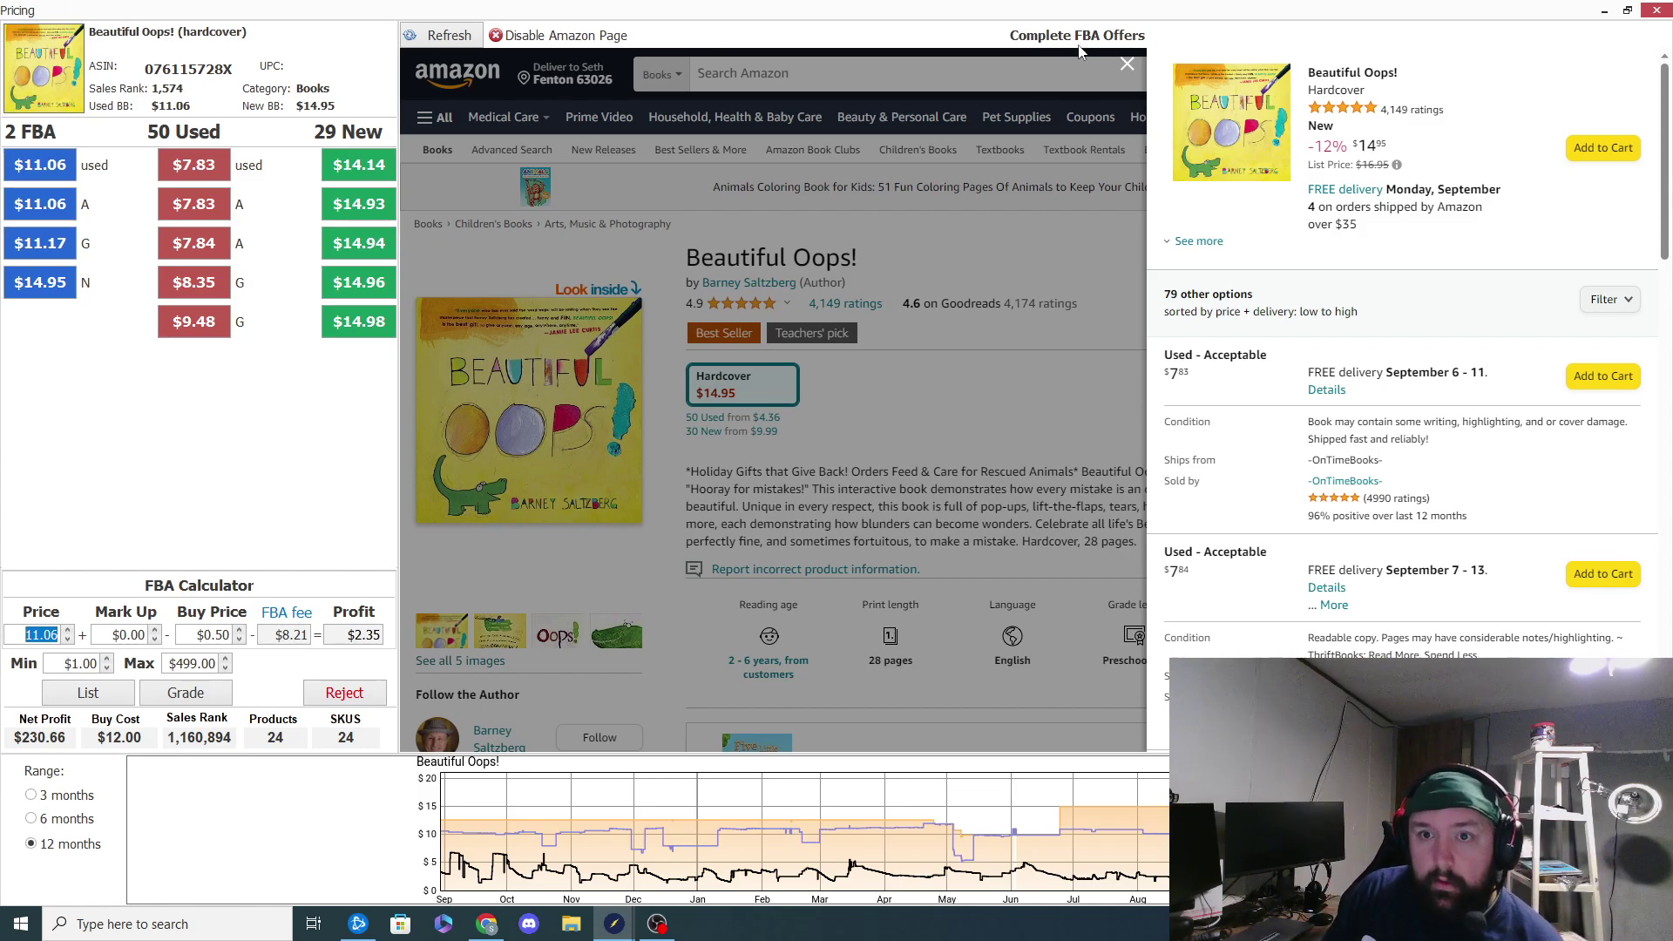
{"action": "left_click", "coordinate": [1127, 63]}
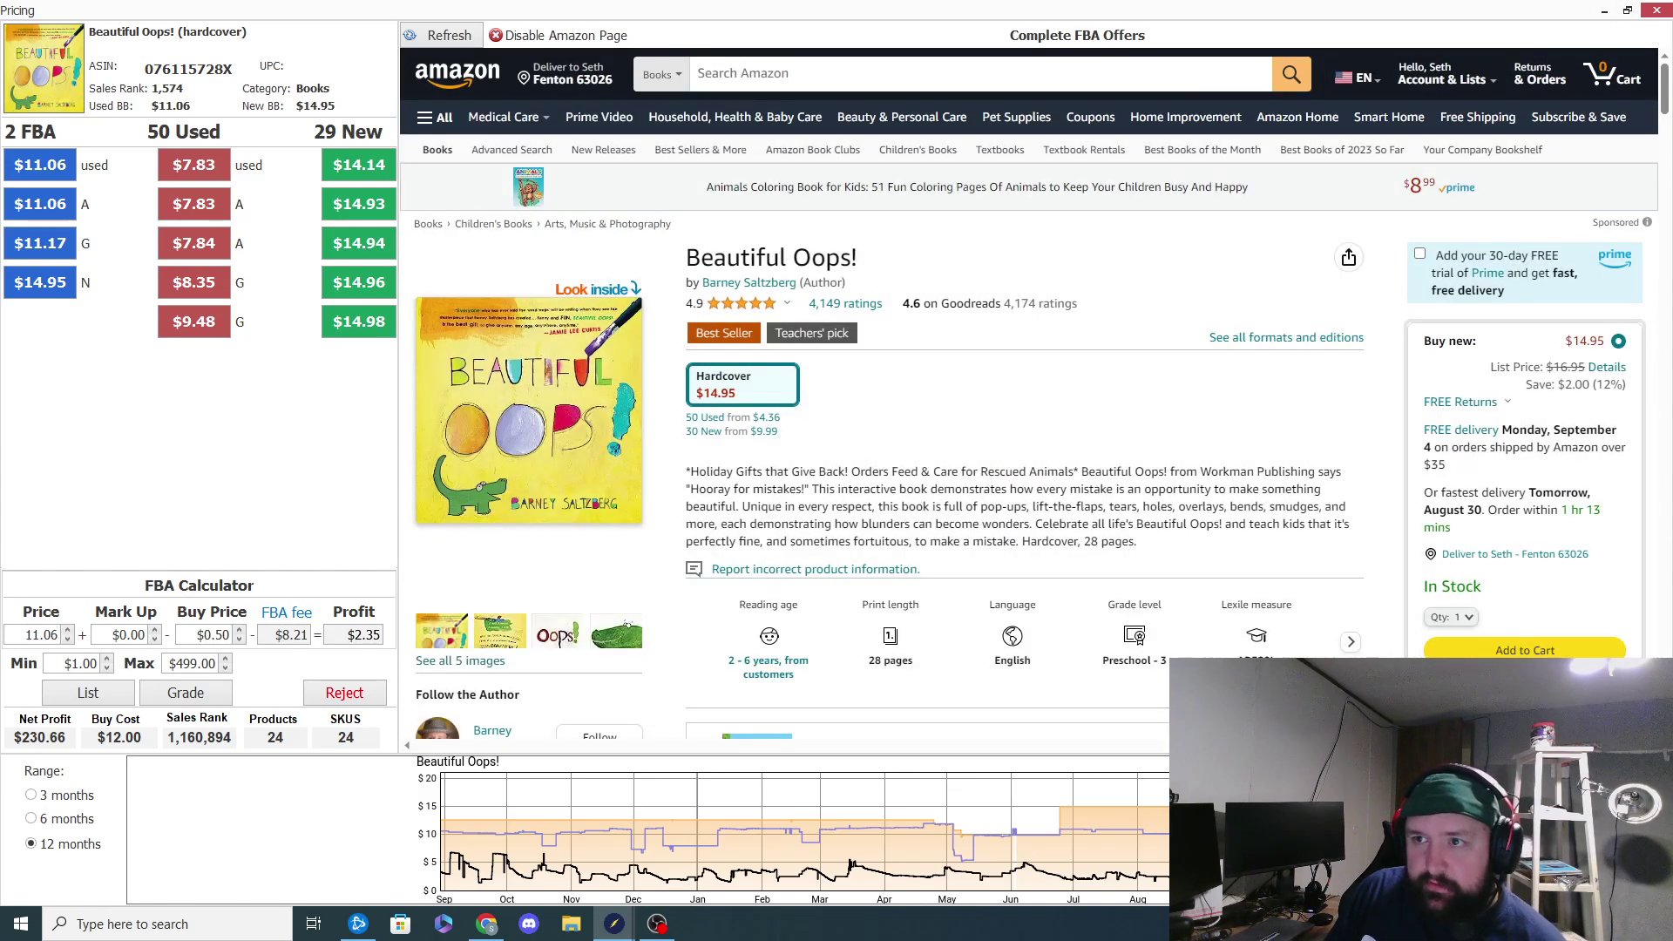
{"action": "left_click", "coordinate": [1661, 14]}
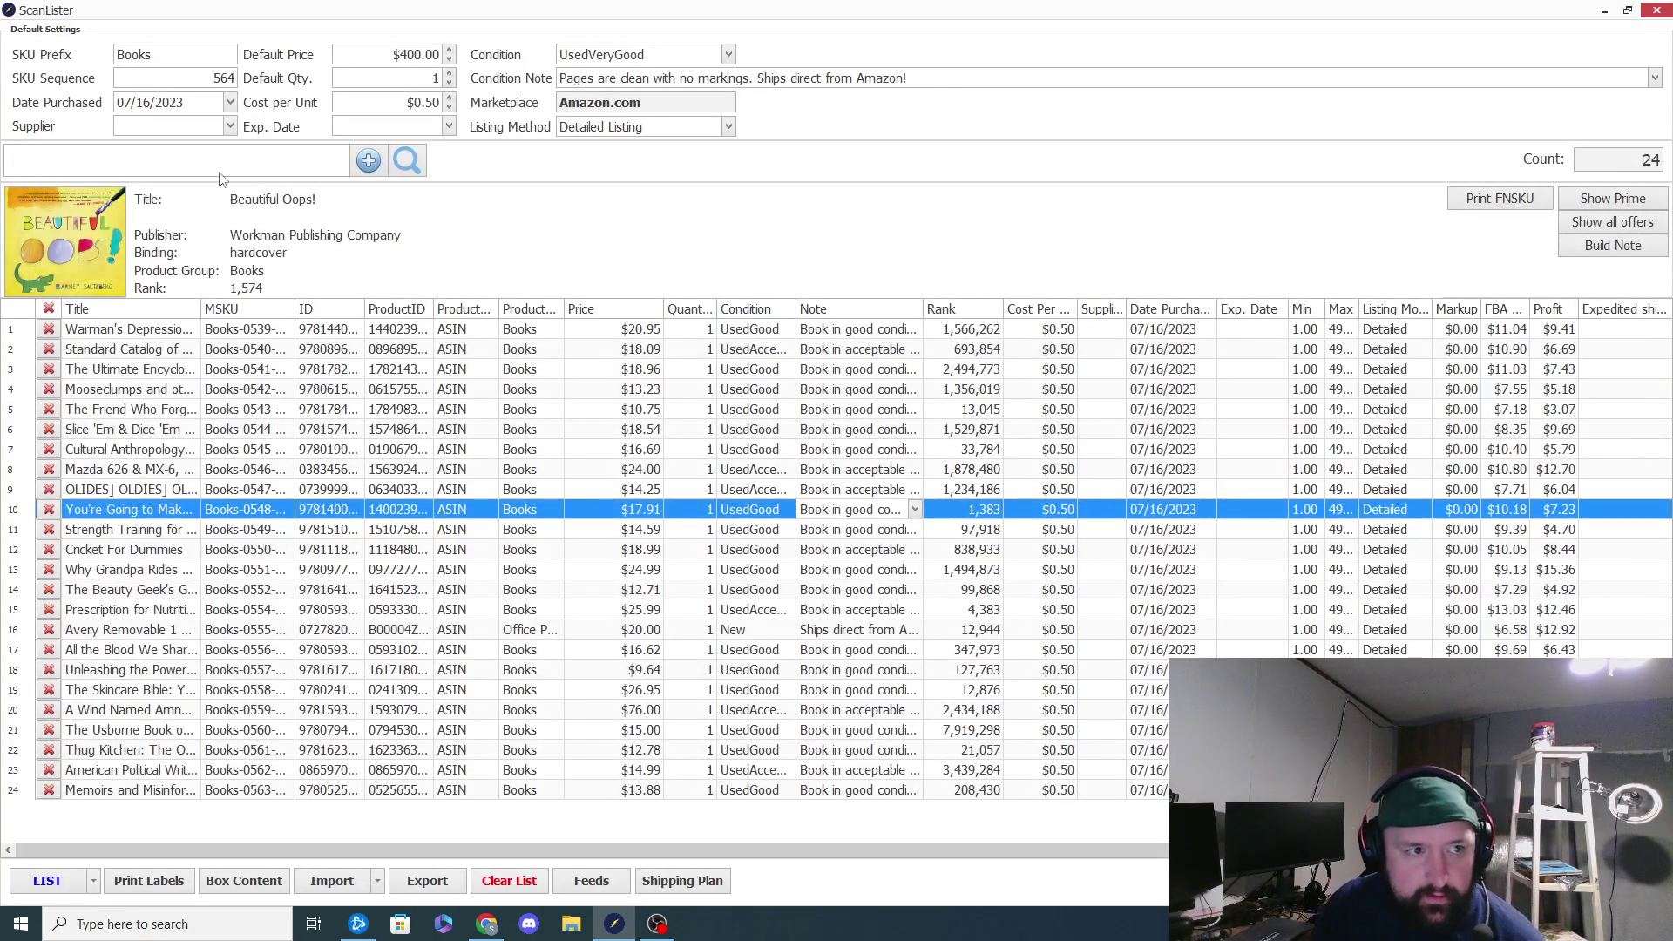
{"action": "type", "text": "9780385365932"}
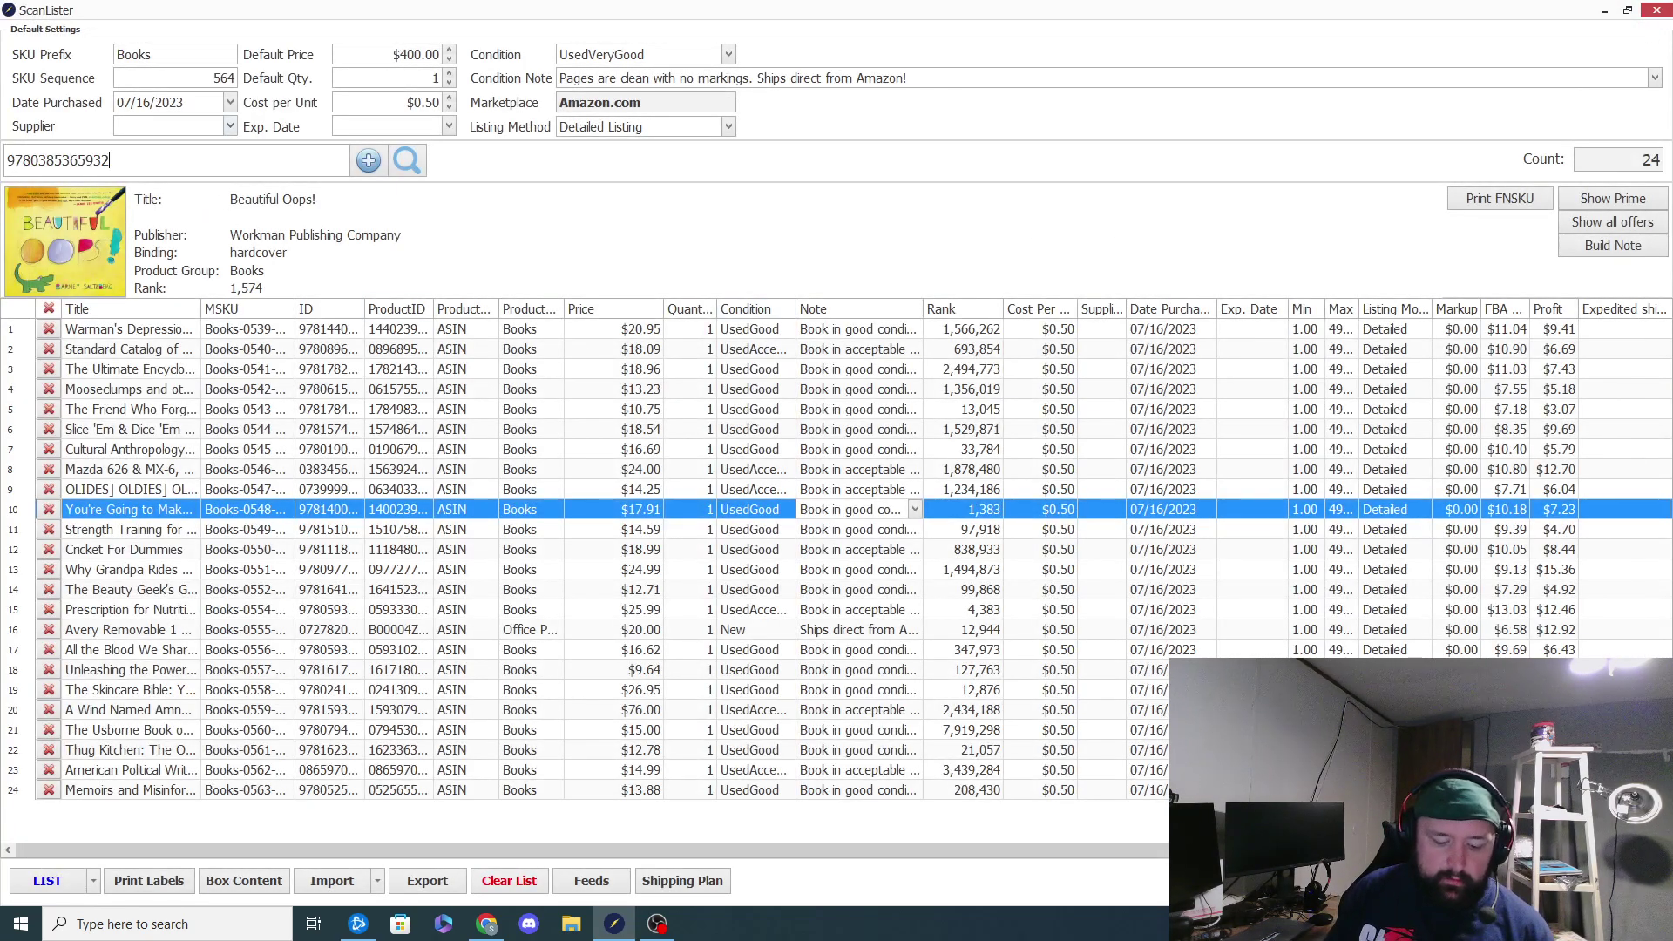
{"action": "key", "text": "Return"}
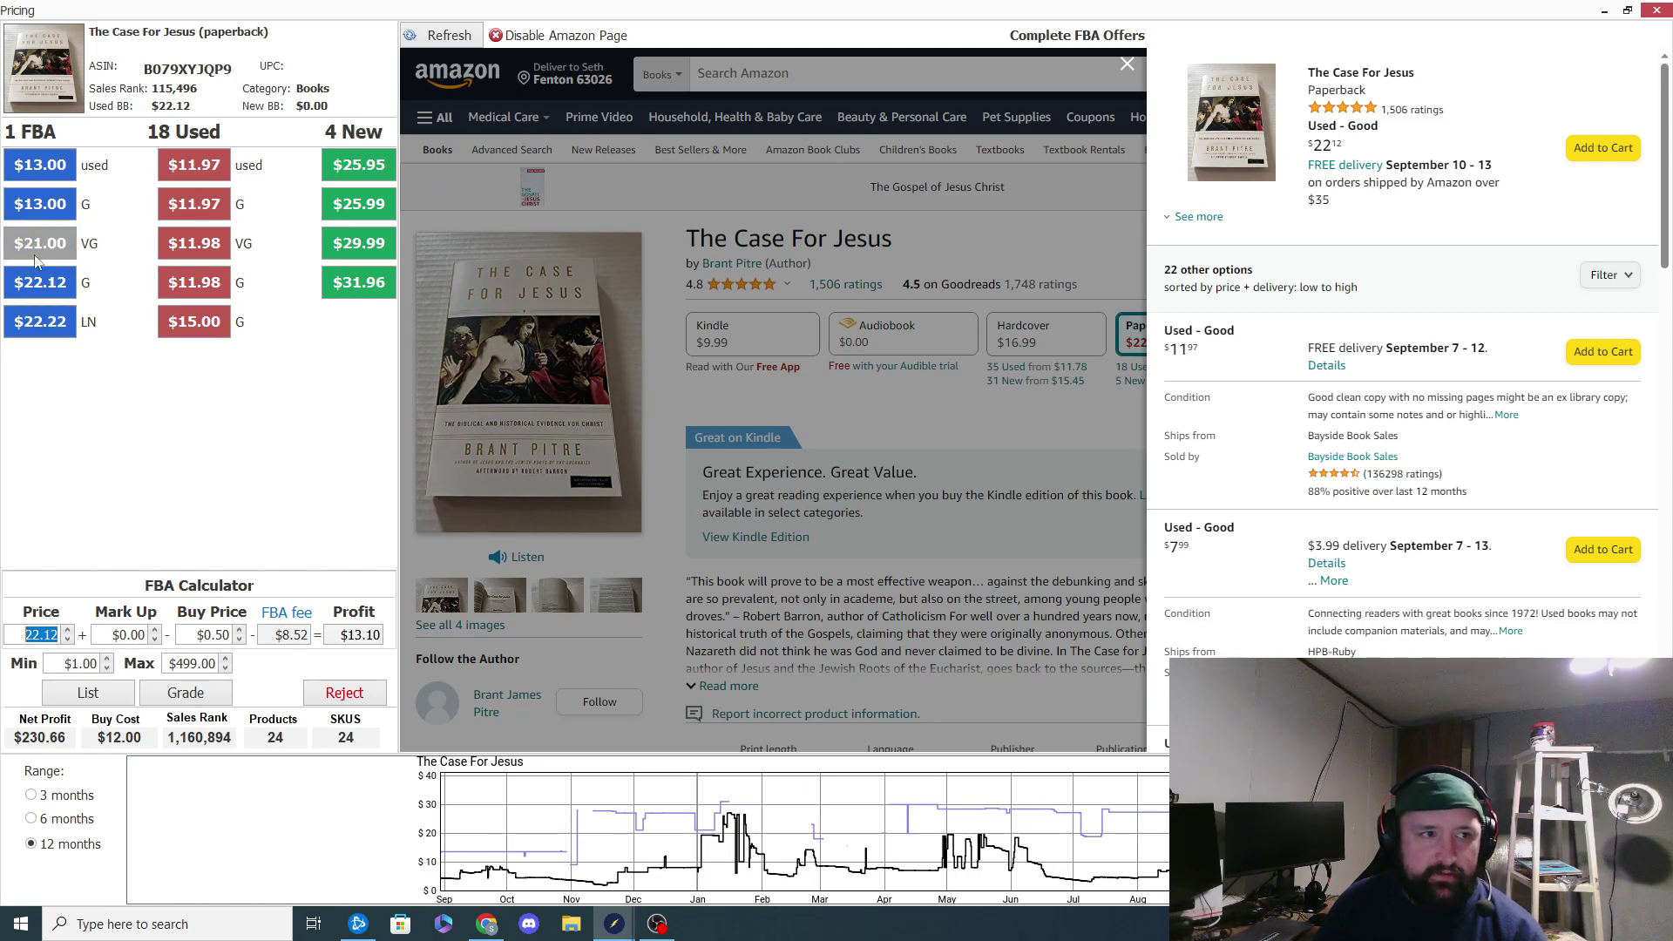
Step: Filter offers to Prime only and set The Case For Jesus price to $17.00
{"action": "left_click", "coordinate": [1608, 274]}
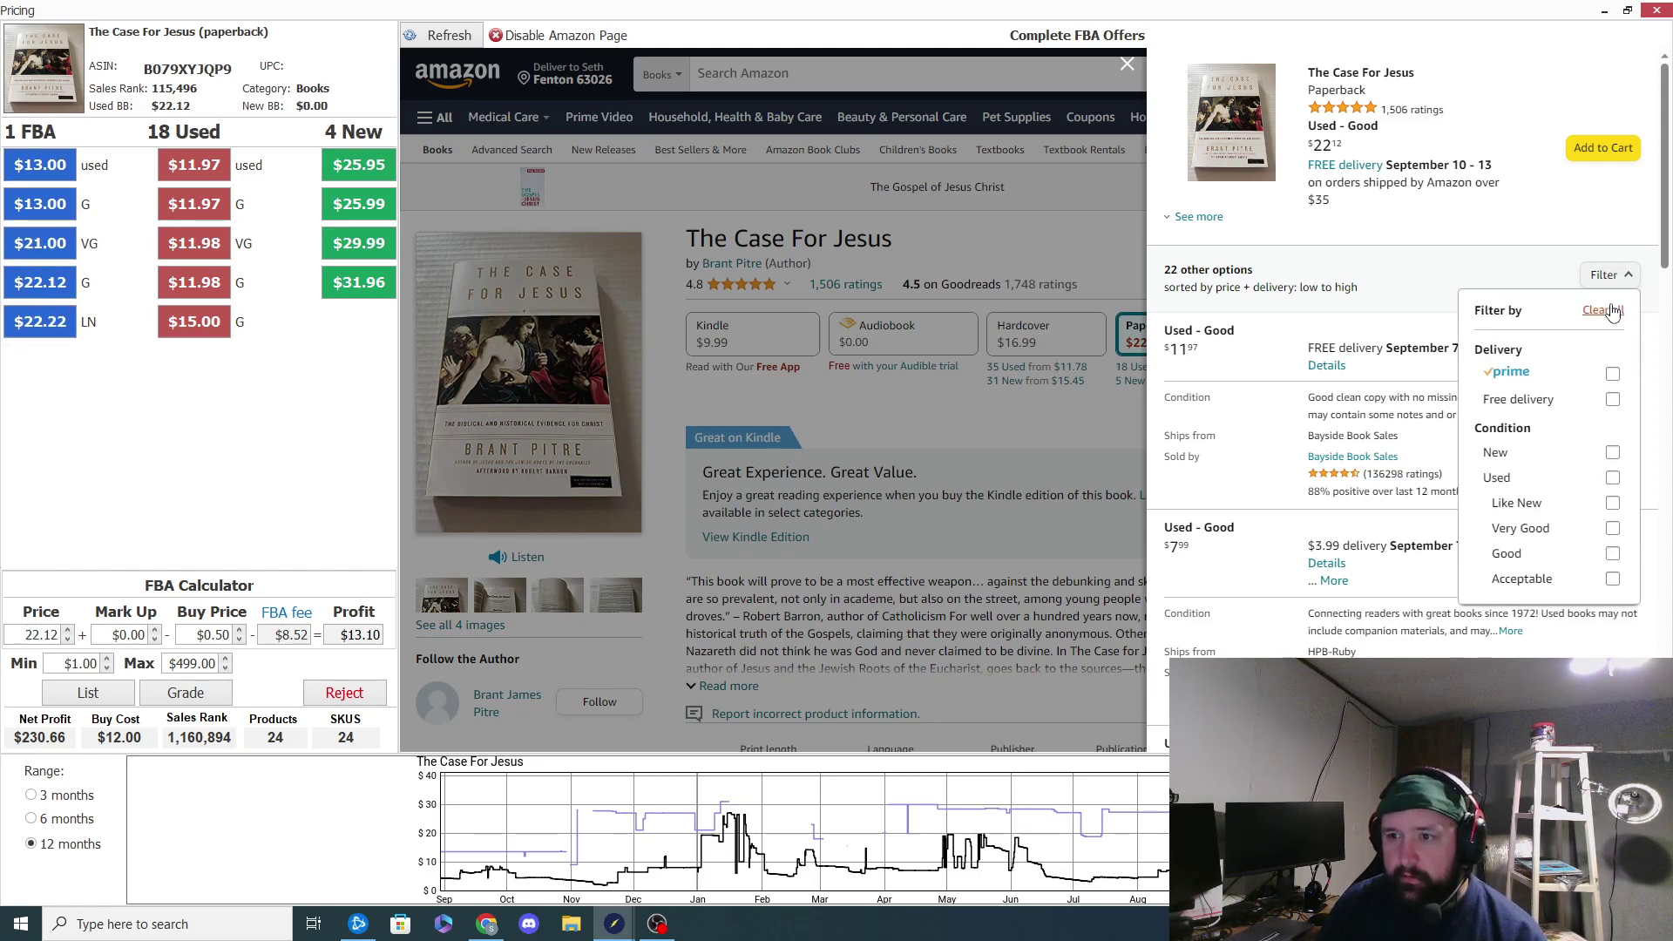
{"action": "left_click", "coordinate": [1613, 370]}
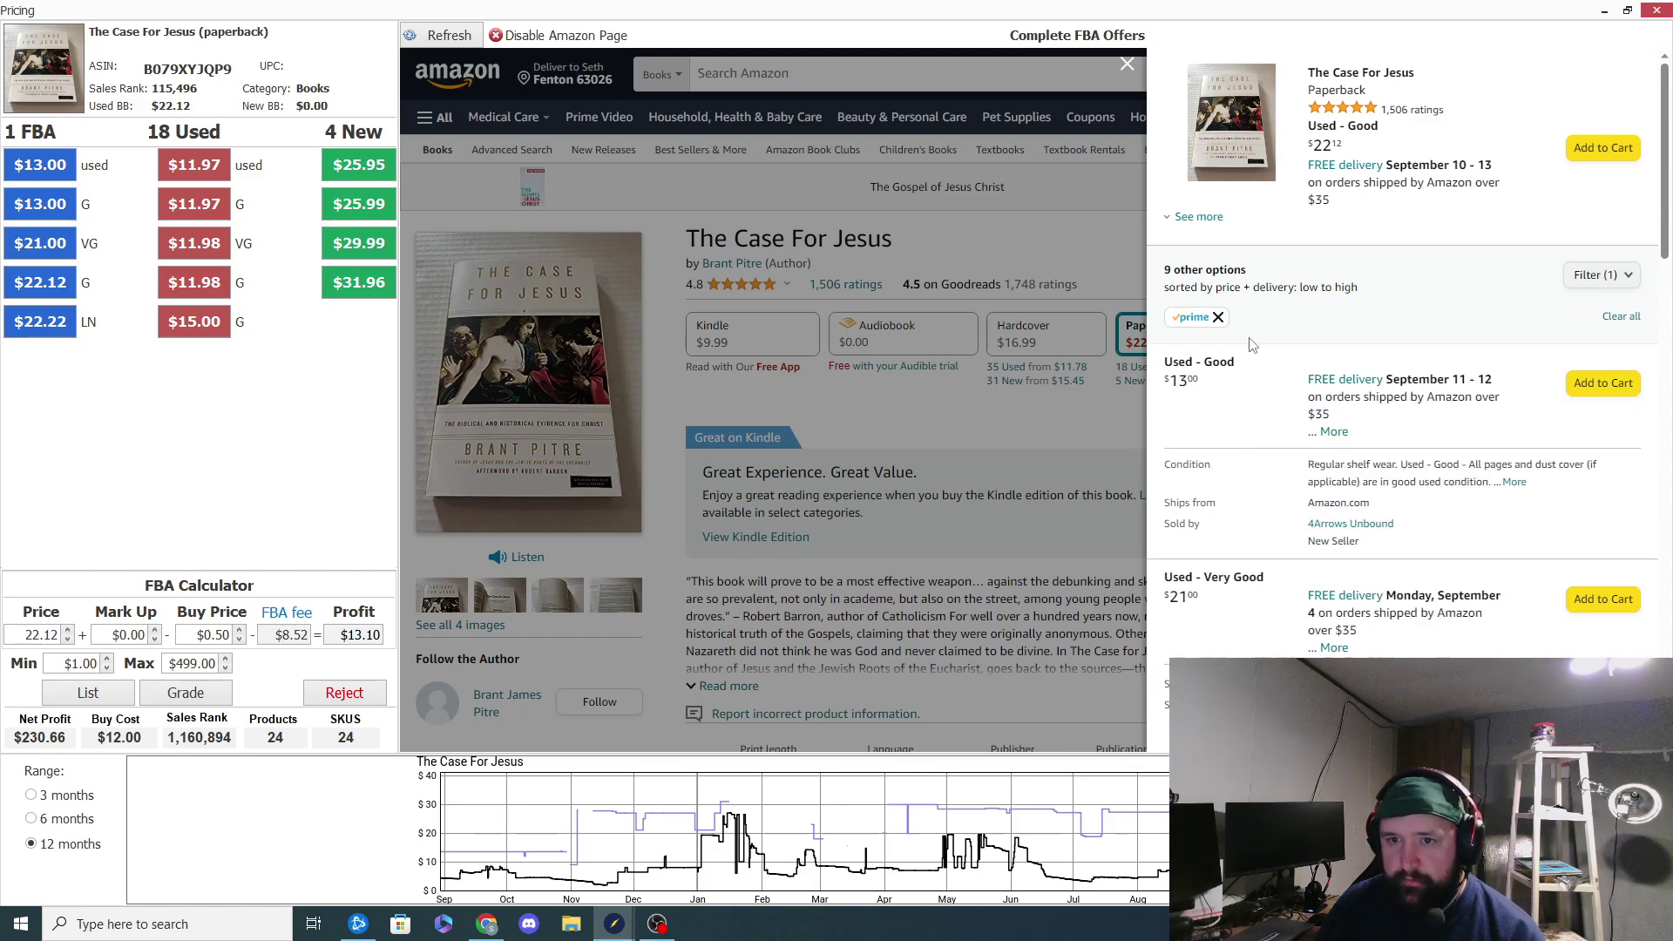
{"action": "scroll", "coordinate": [1236, 399], "scroll_direction": "down", "scroll_amount": 3}
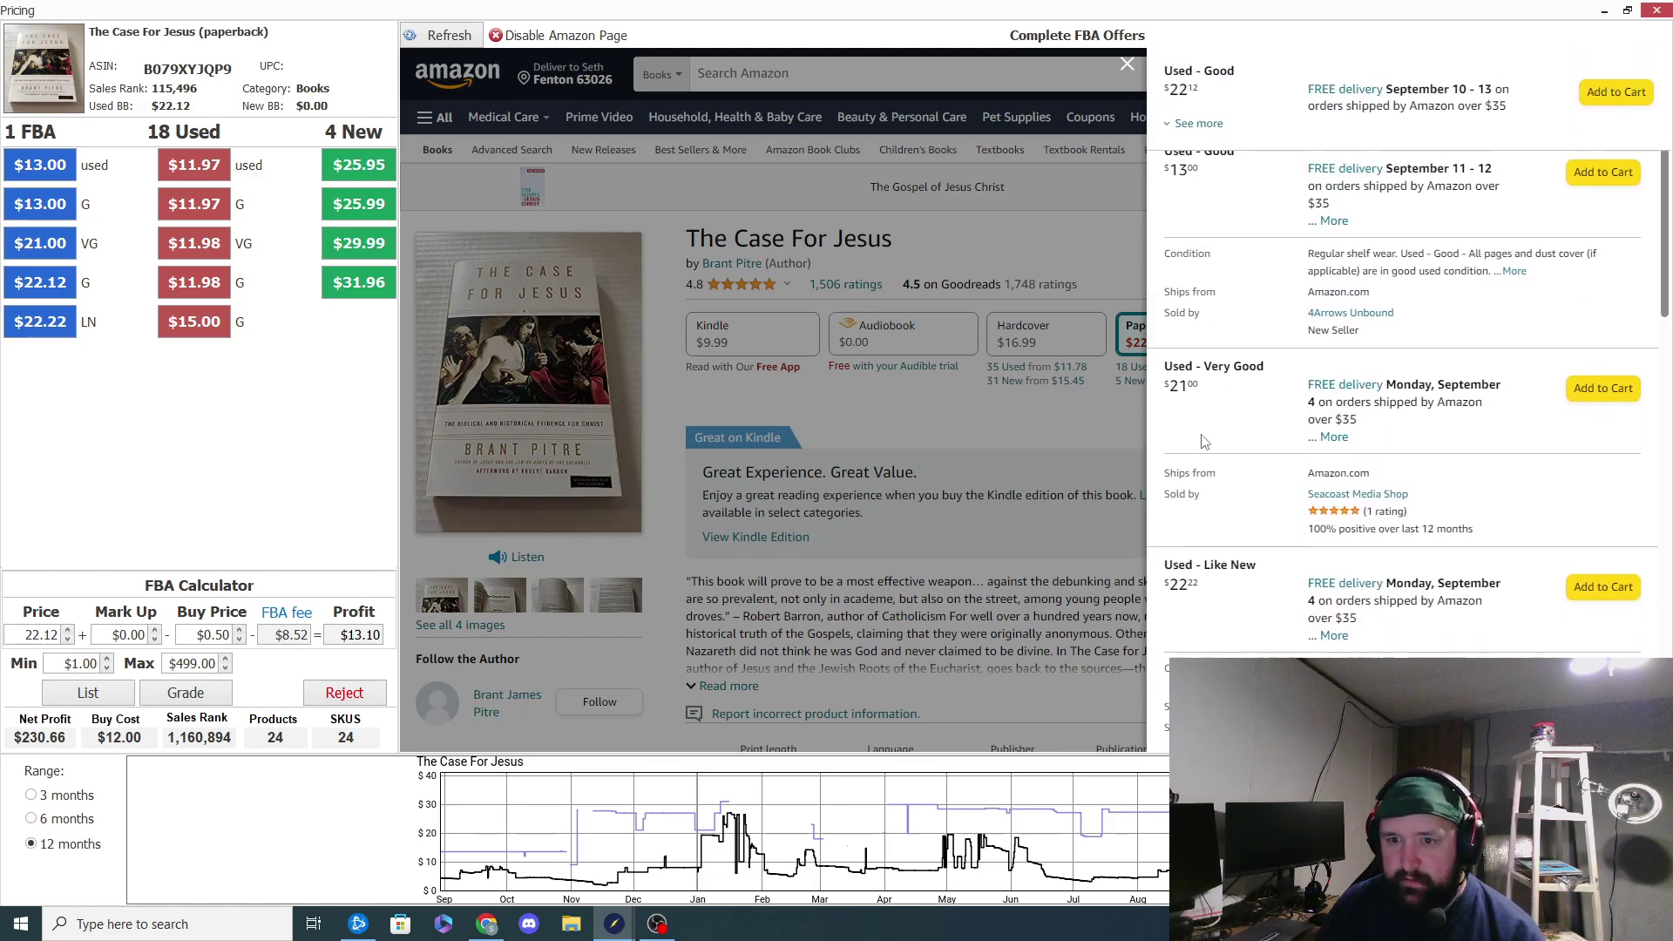
{"action": "scroll", "coordinate": [1185, 427], "scroll_direction": "up", "scroll_amount": 3}
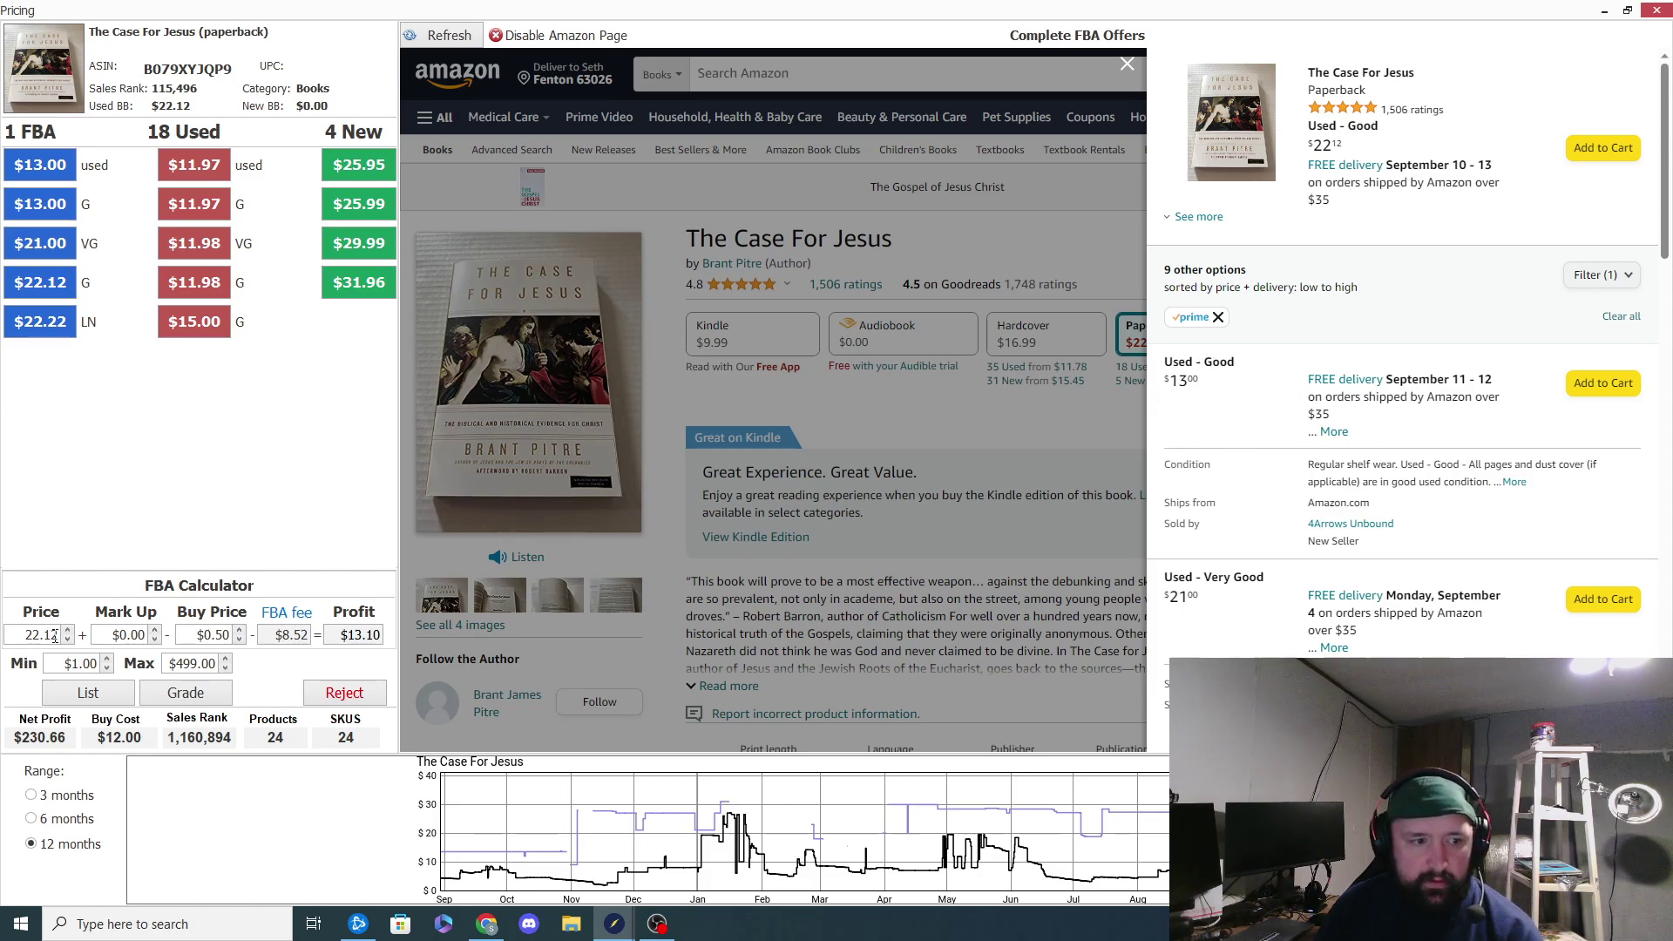
{"action": "left_click", "coordinate": [19, 633]}
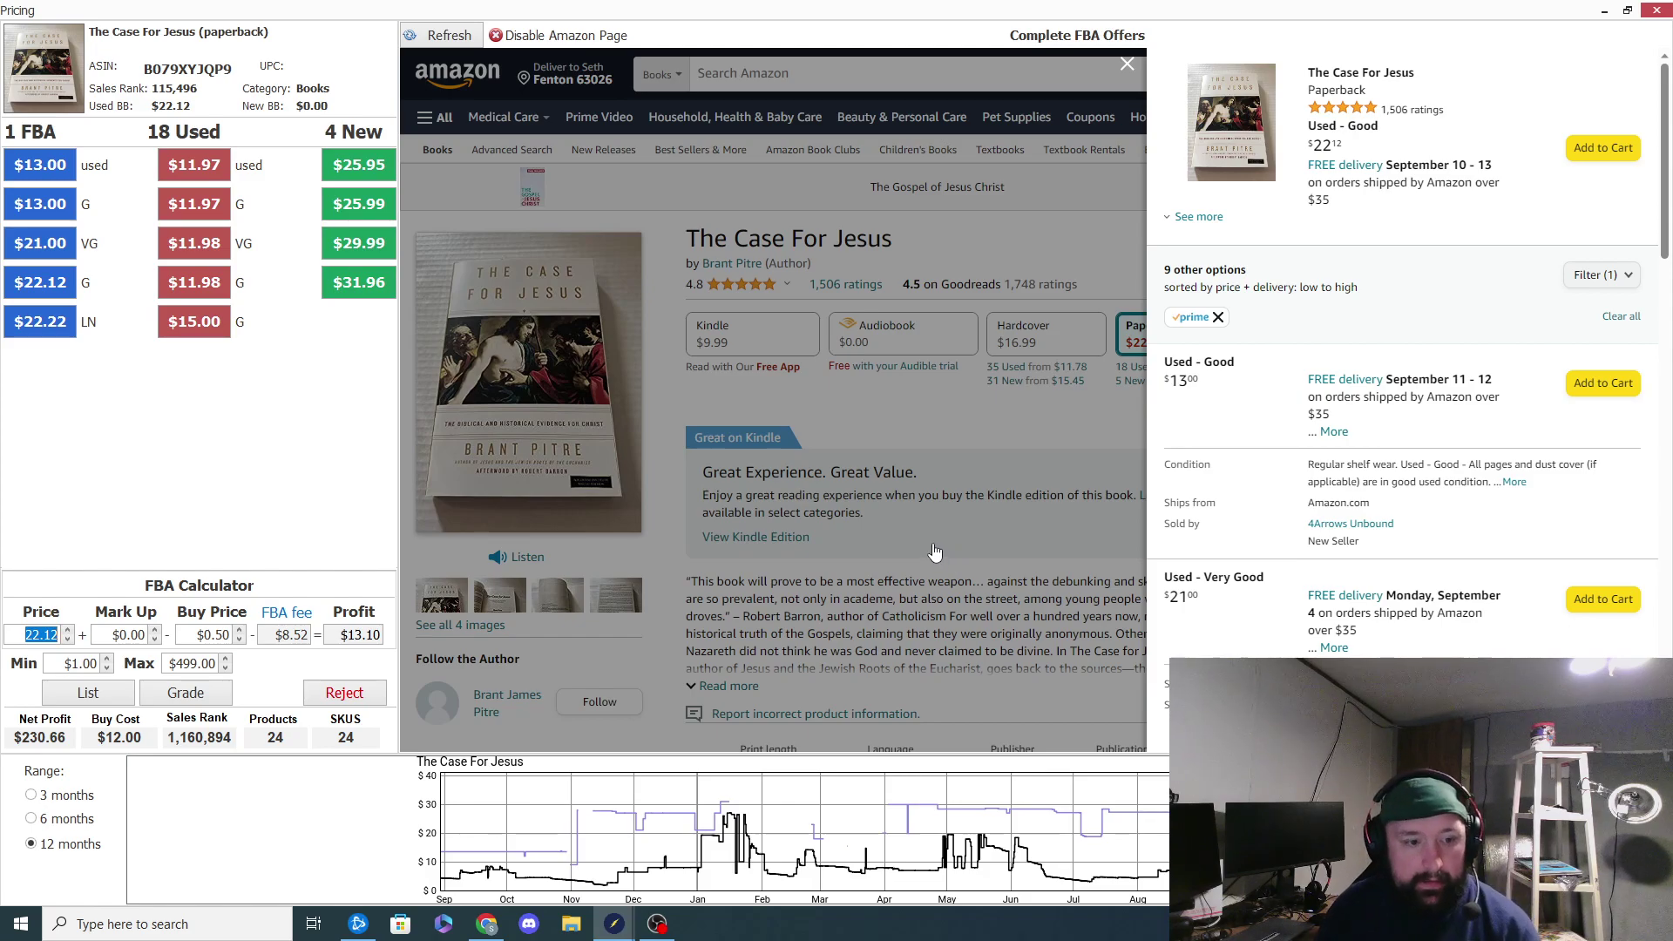
{"action": "type", "text": "1"}
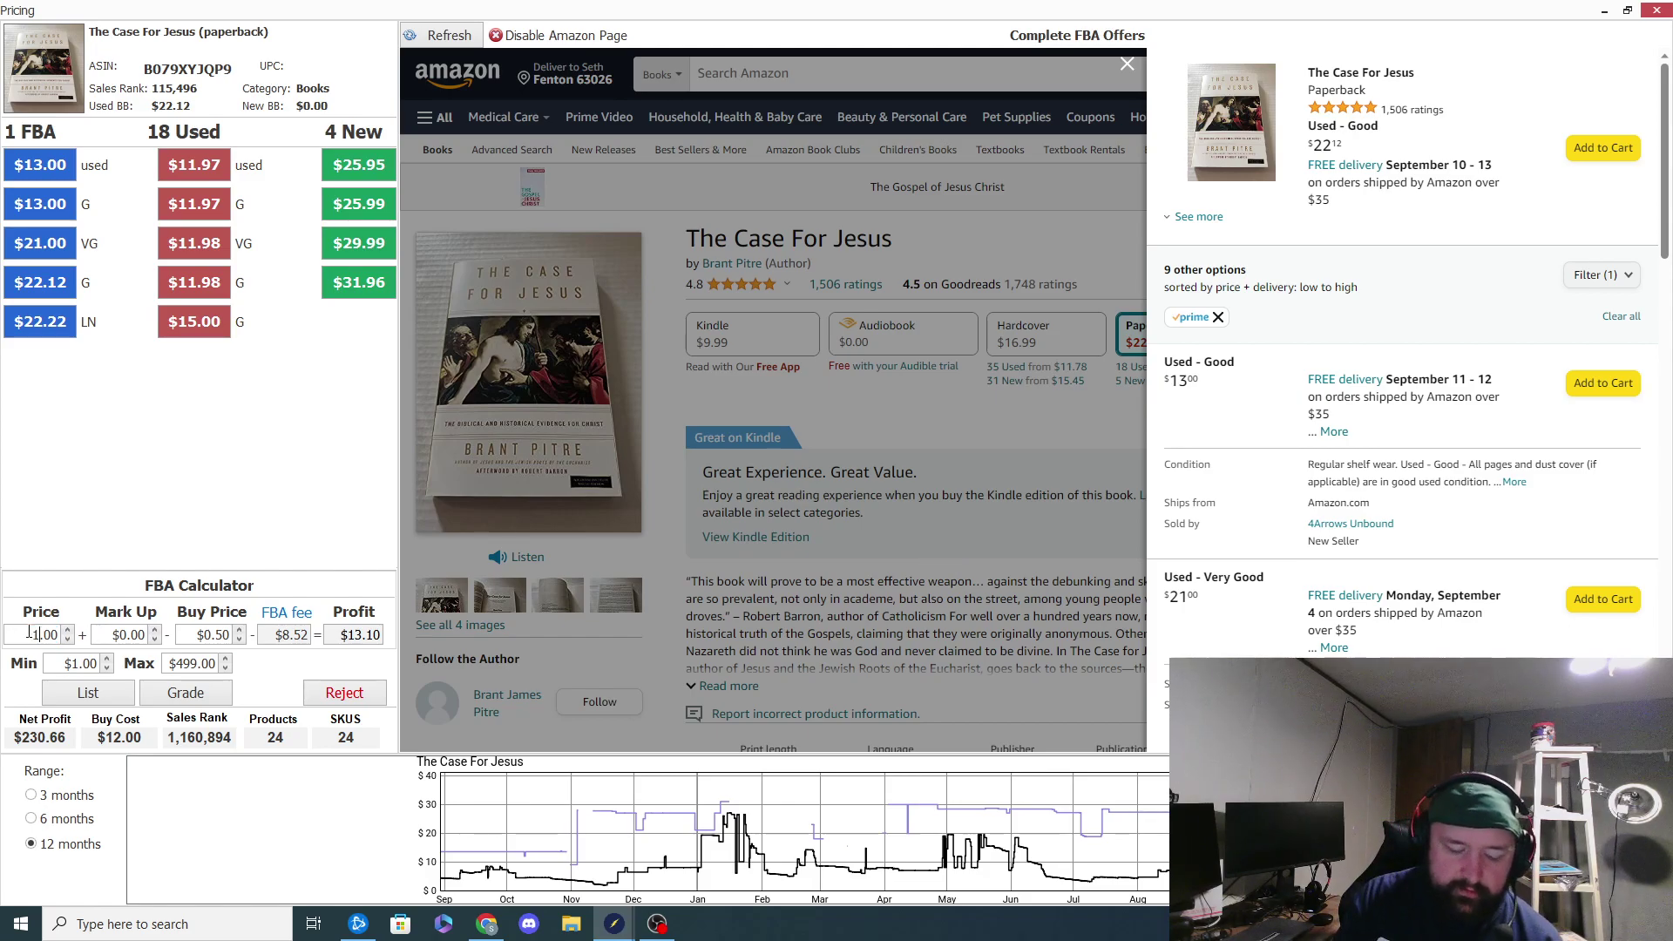
{"action": "key", "text": "Return"}
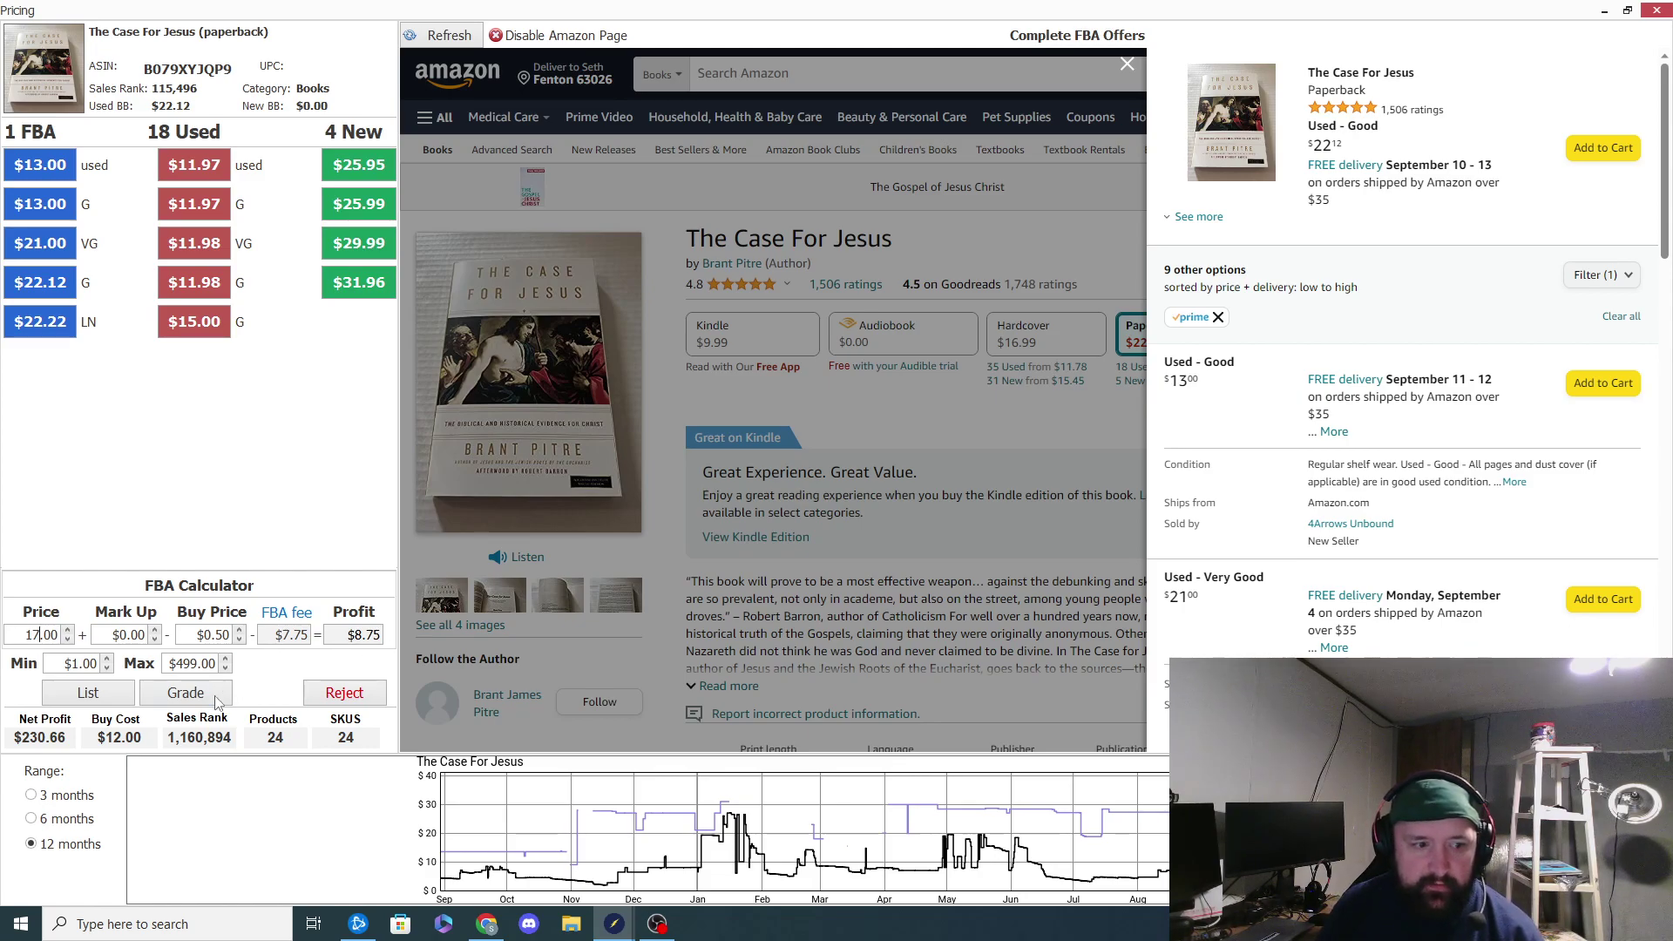
Step: Grade UsedAcceptable with notes: highlighting, corner and edge wear, cover rubbing, tight binding, ships from Amazon
{"action": "left_click", "coordinate": [186, 693]}
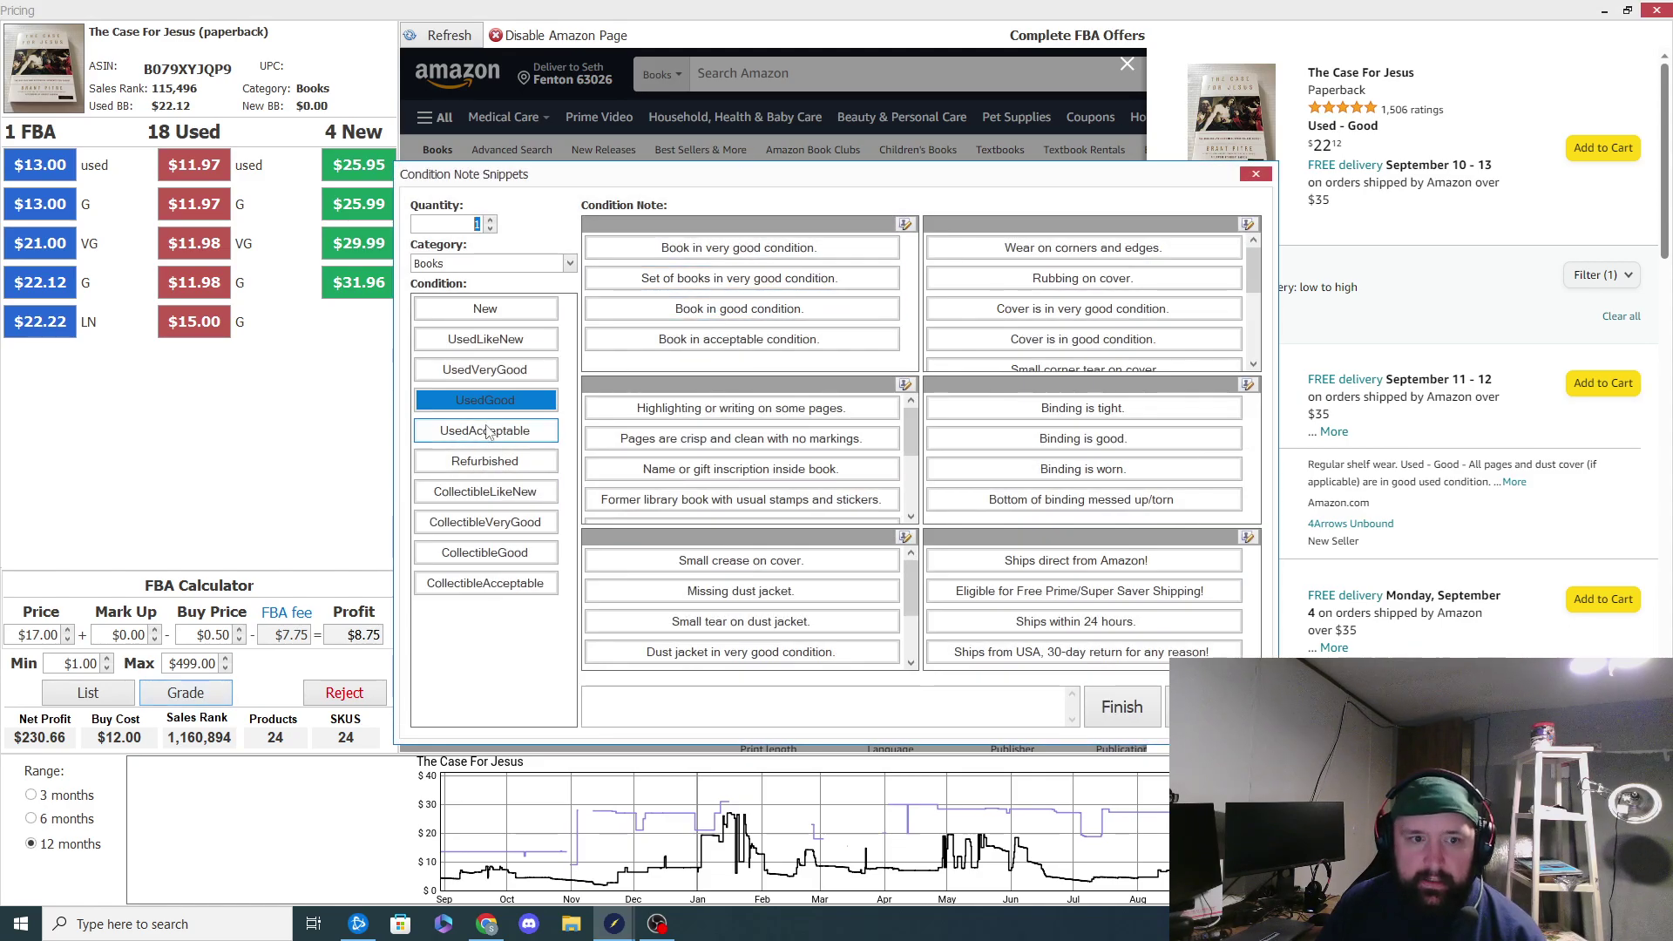
{"action": "left_click", "coordinate": [486, 431]}
{"action": "left_click", "coordinate": [725, 342]}
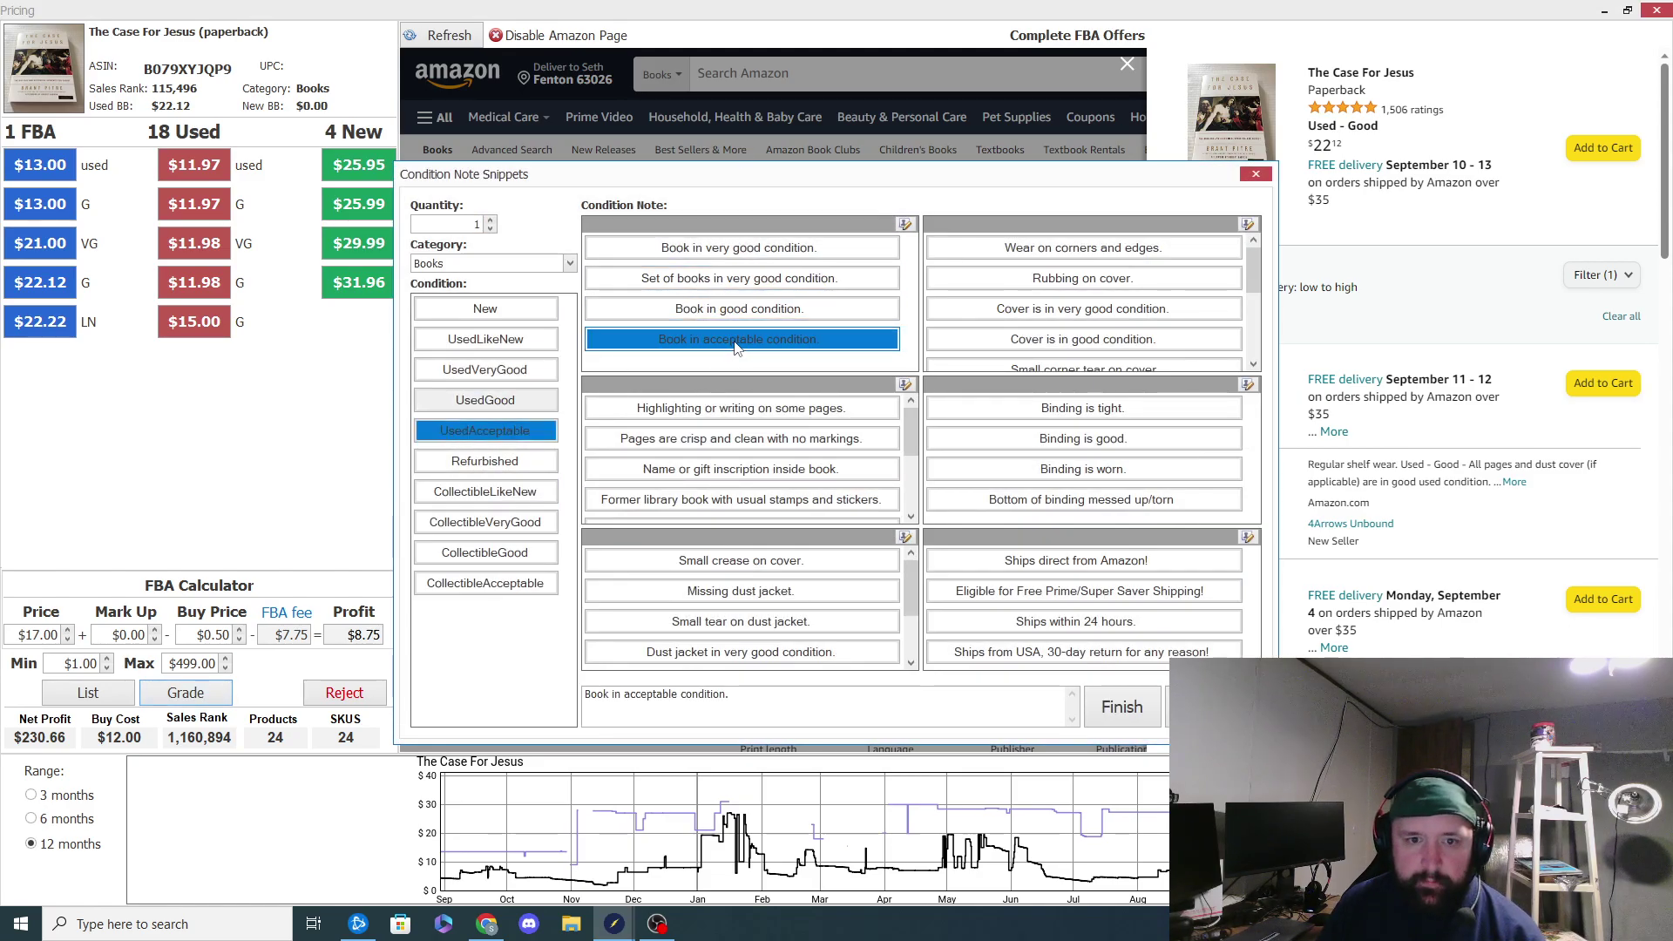
{"action": "left_click", "coordinate": [761, 405]}
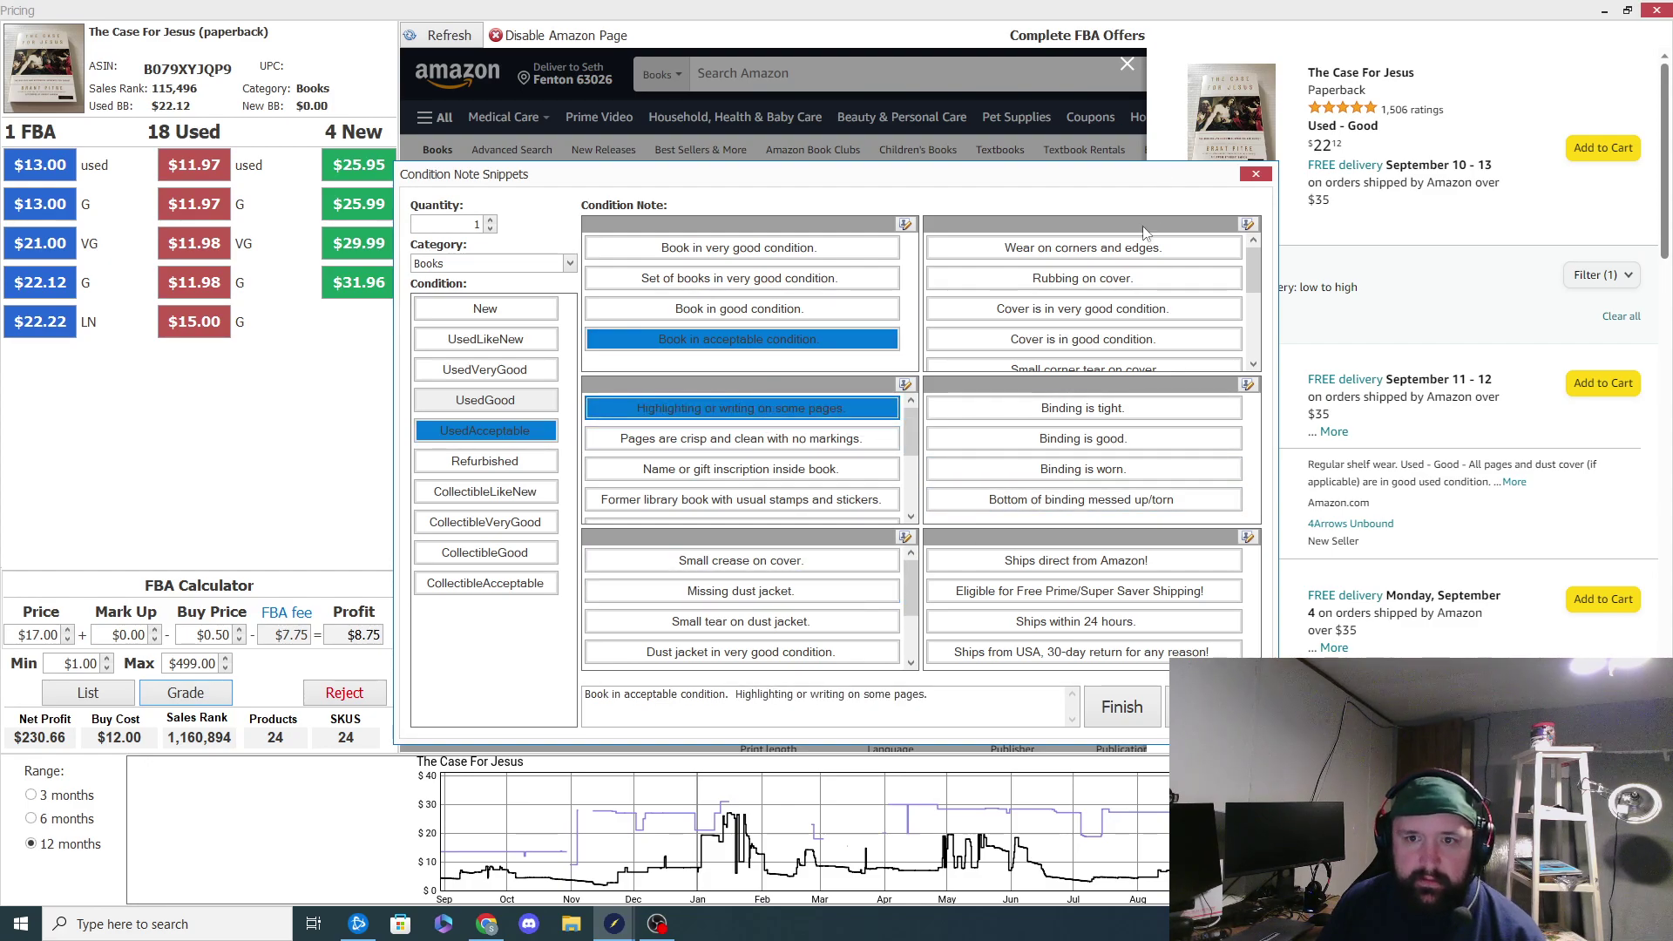
{"action": "left_click", "coordinate": [1083, 248]}
{"action": "left_click", "coordinate": [1082, 278]}
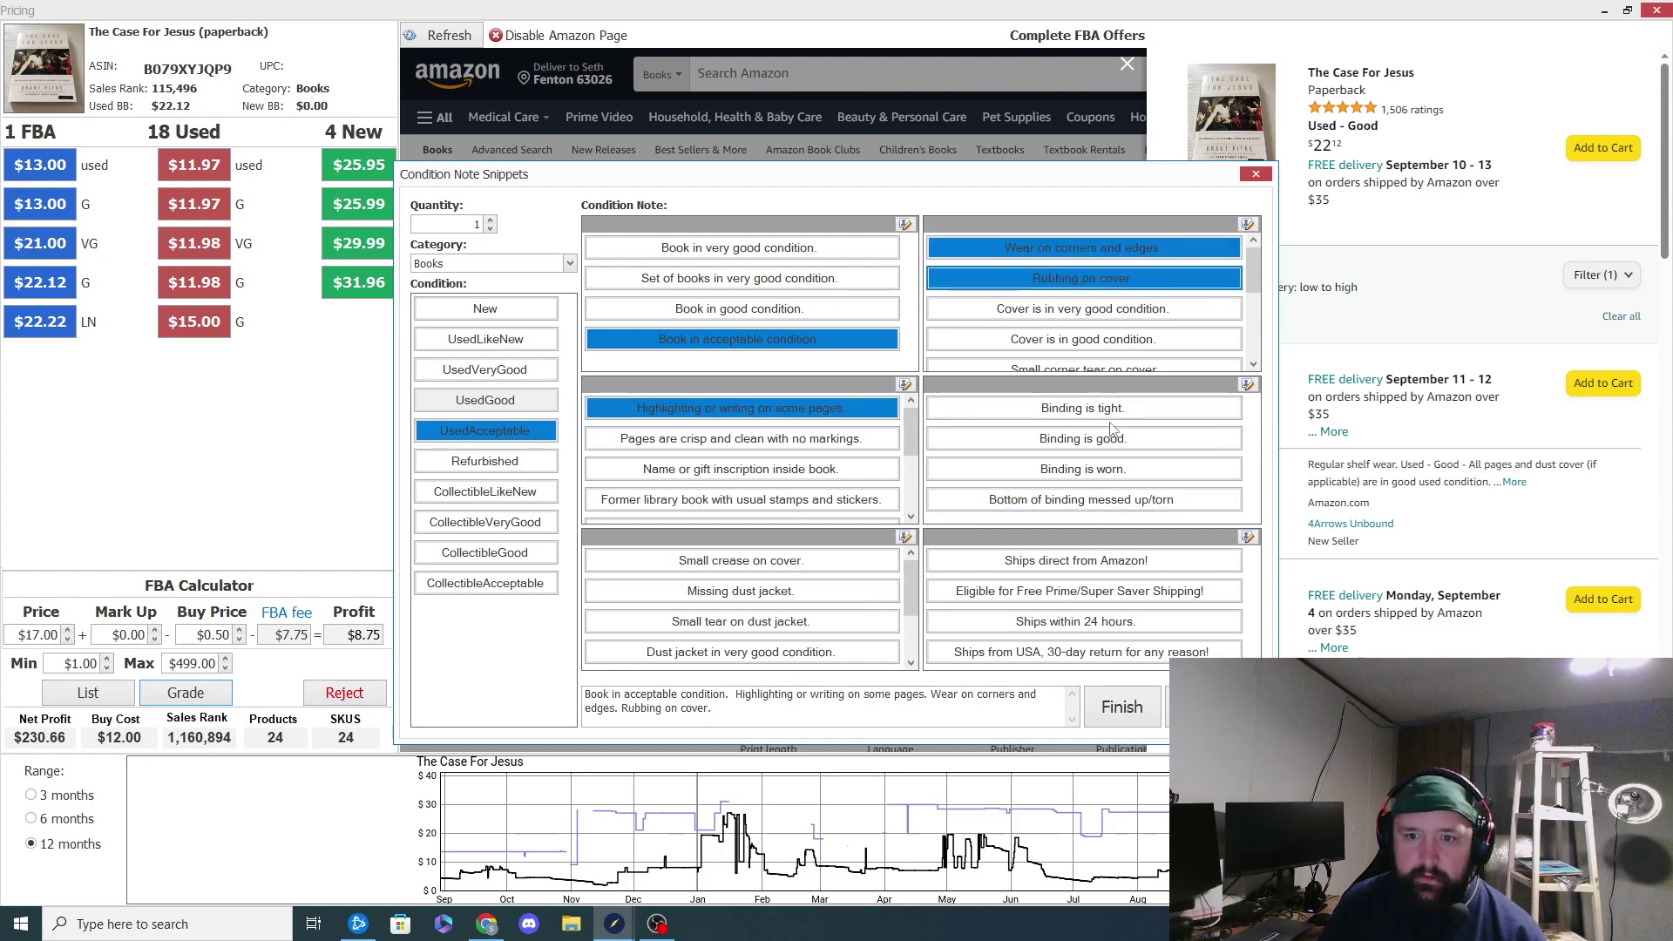
{"action": "left_click", "coordinate": [1082, 408]}
{"action": "left_click", "coordinate": [1090, 560]}
{"action": "left_click", "coordinate": [1122, 706]}
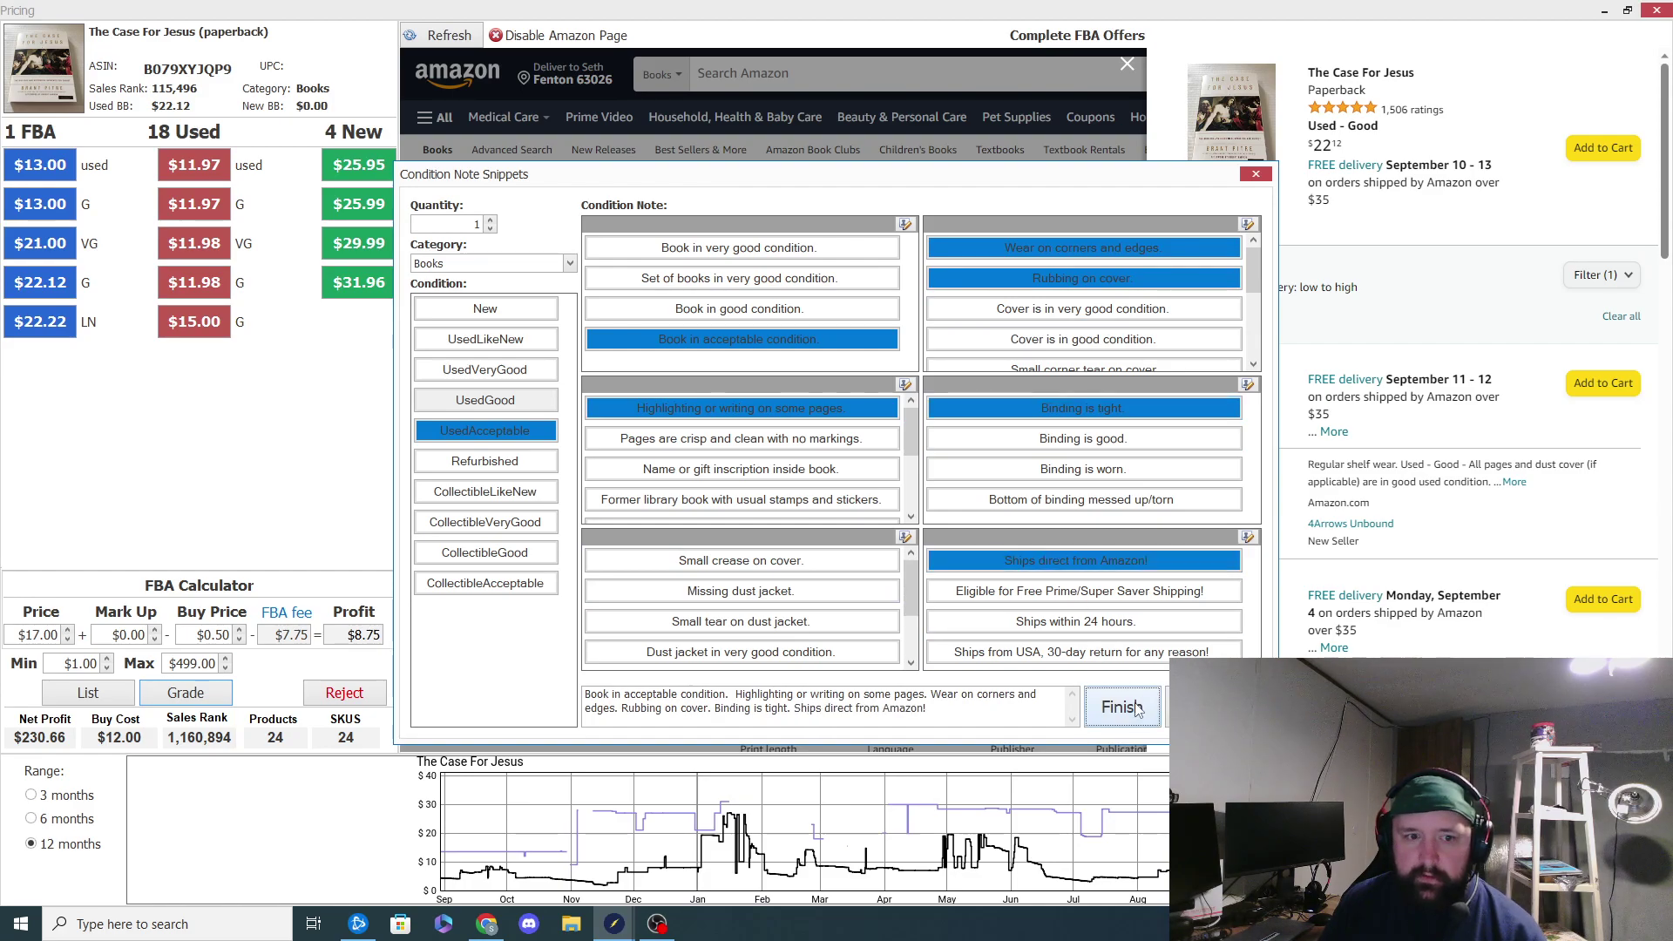